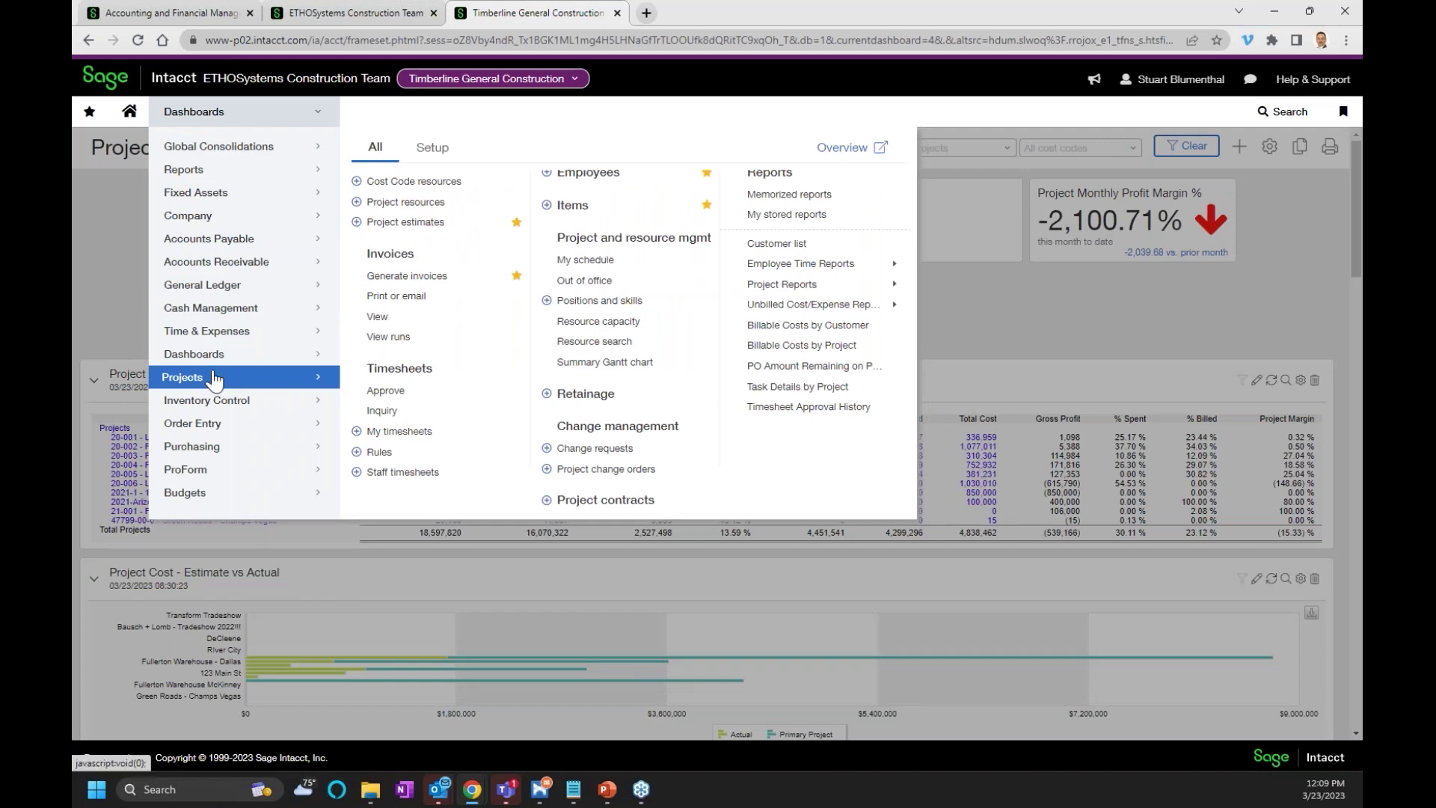
Step: Open the La Quinta - Dallas project contract (20-006-1) for editing from the project contracts list
scroll(543, 318, "up", 1)
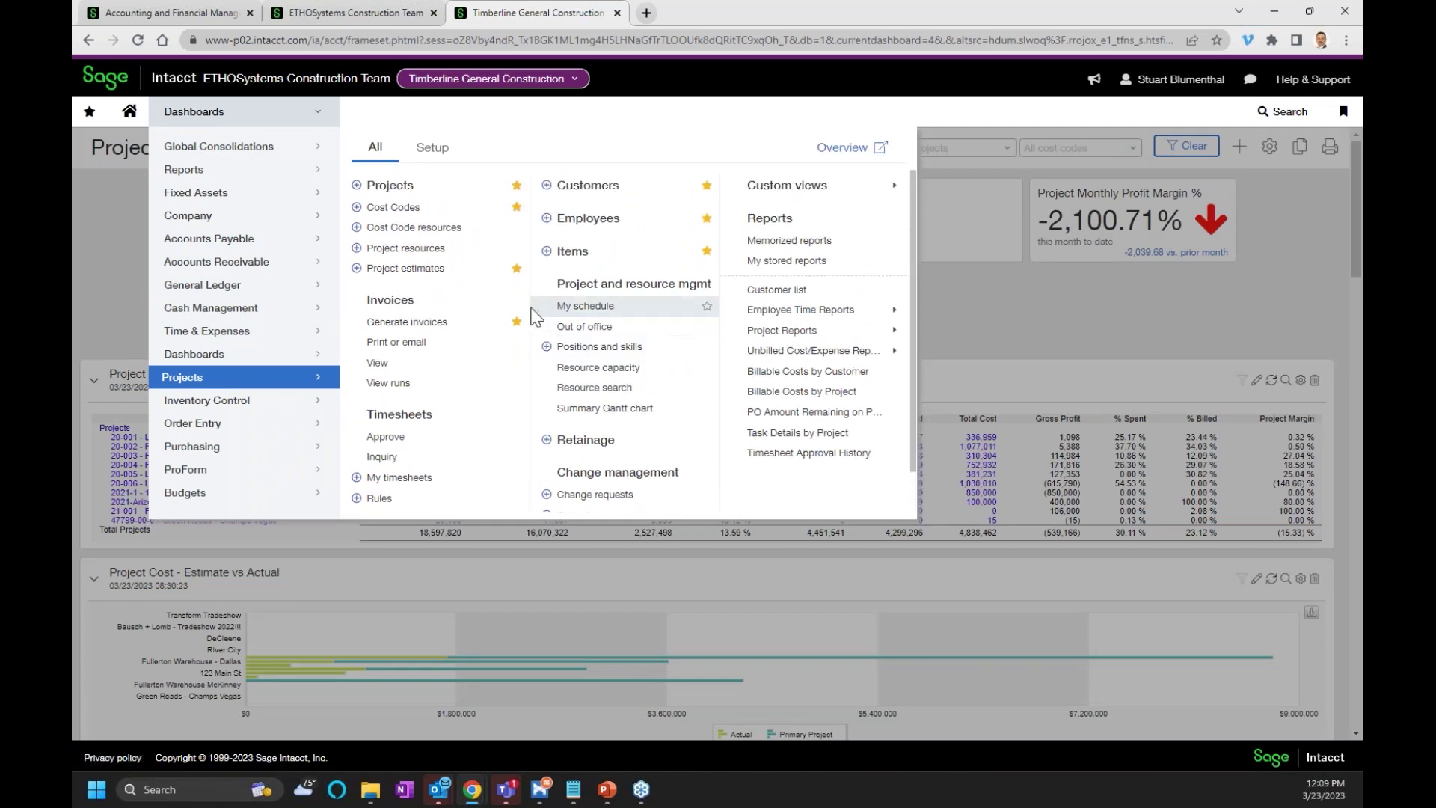
scroll(602, 393, "down", 1)
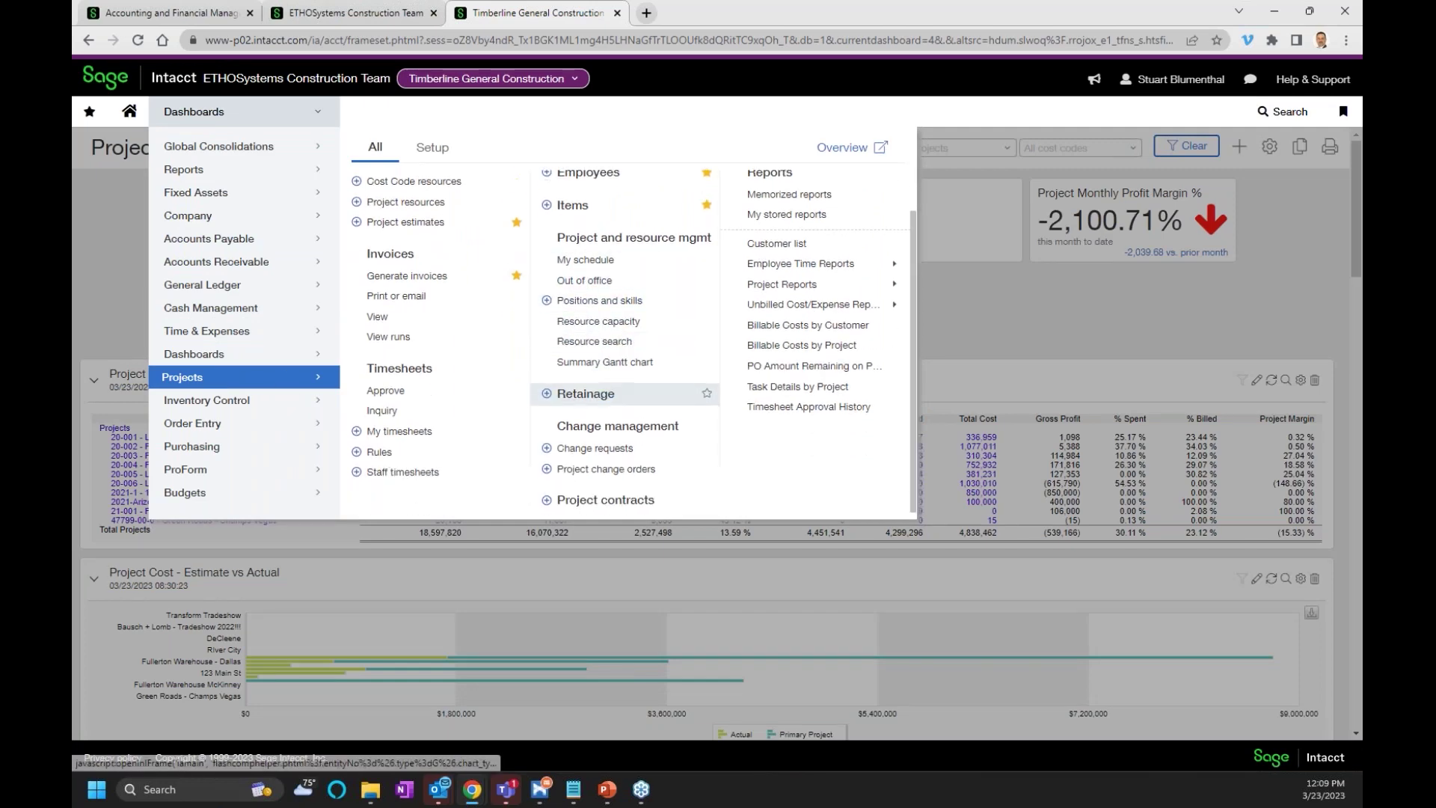
scroll(602, 397, "up", 1)
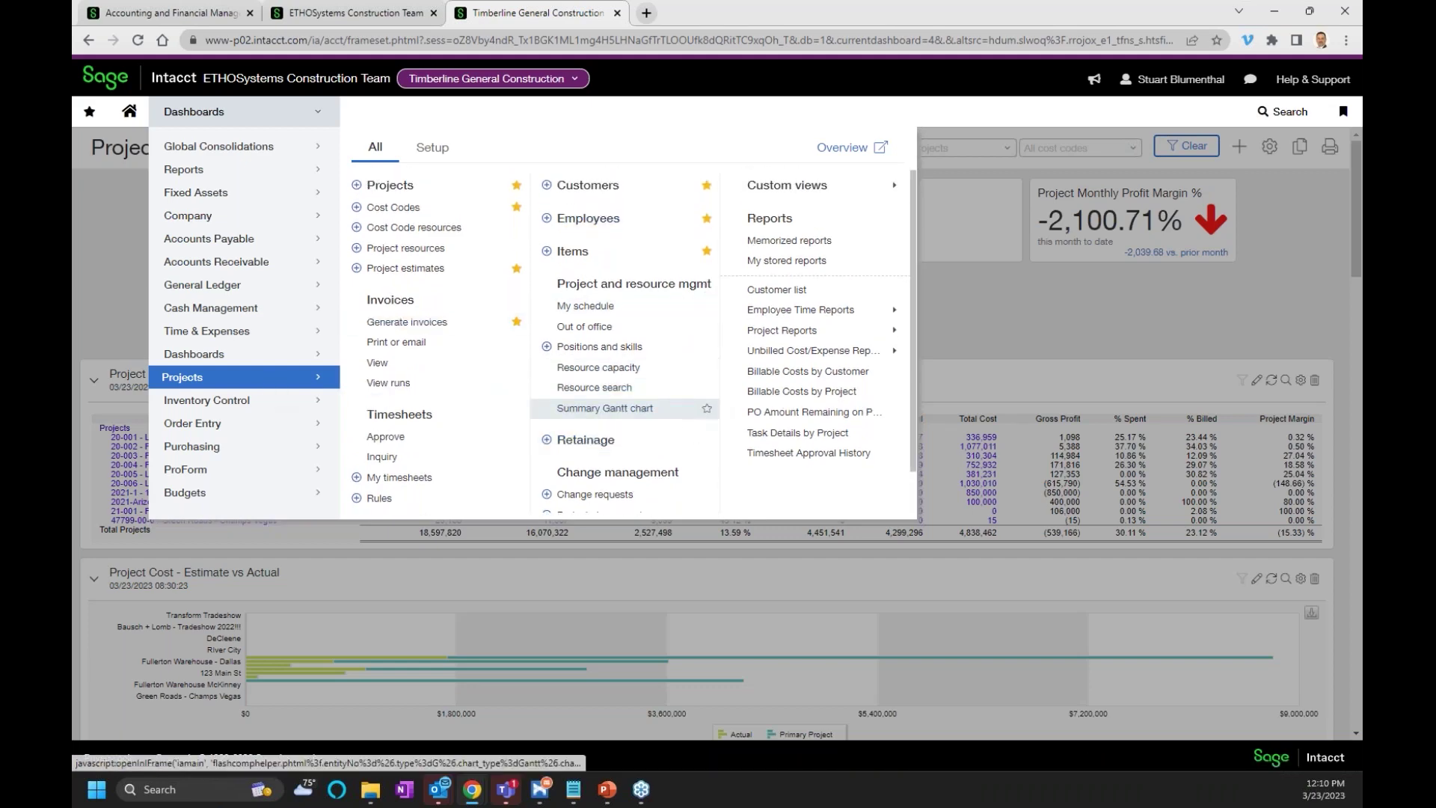
scroll(607, 457, "down", 1)
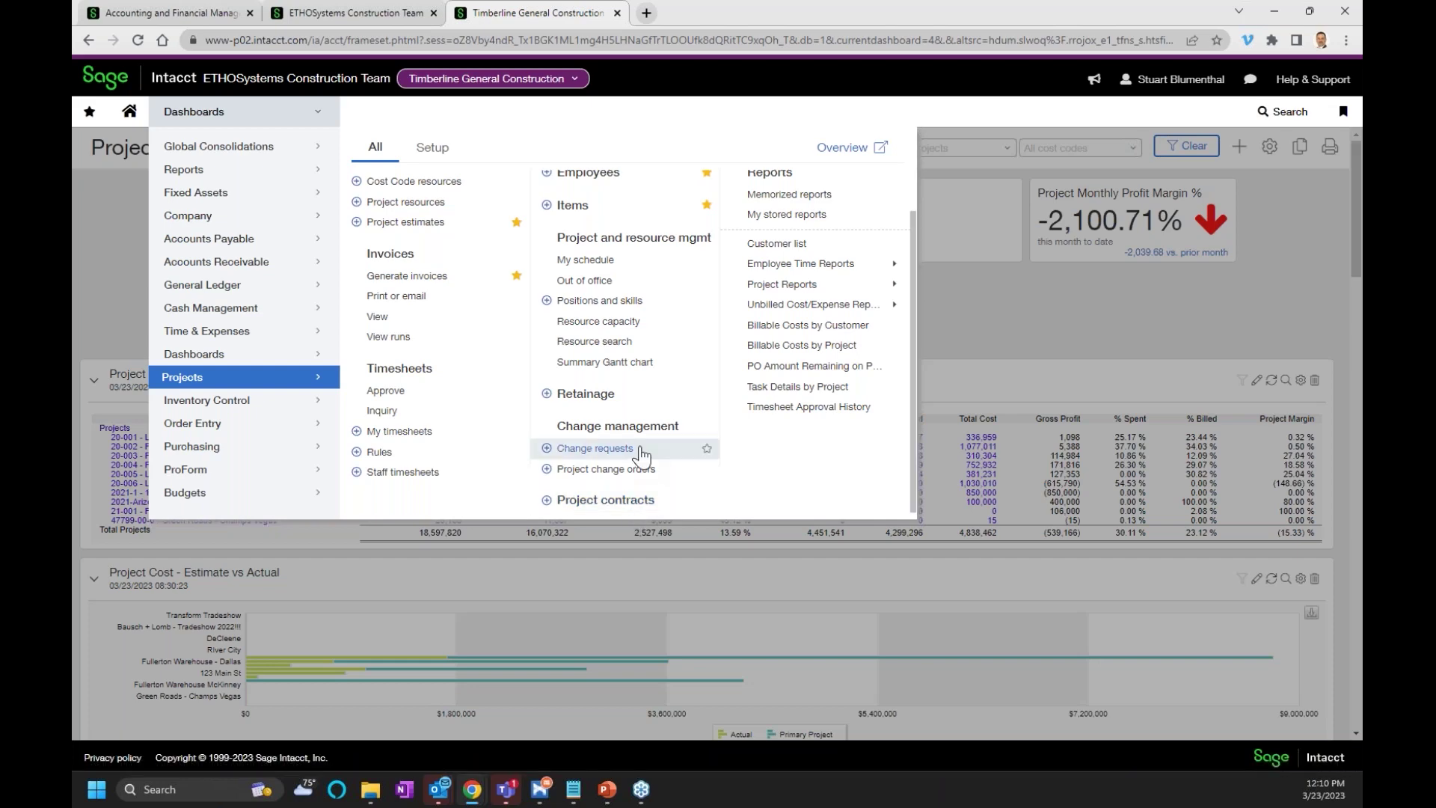
left_click(634, 507)
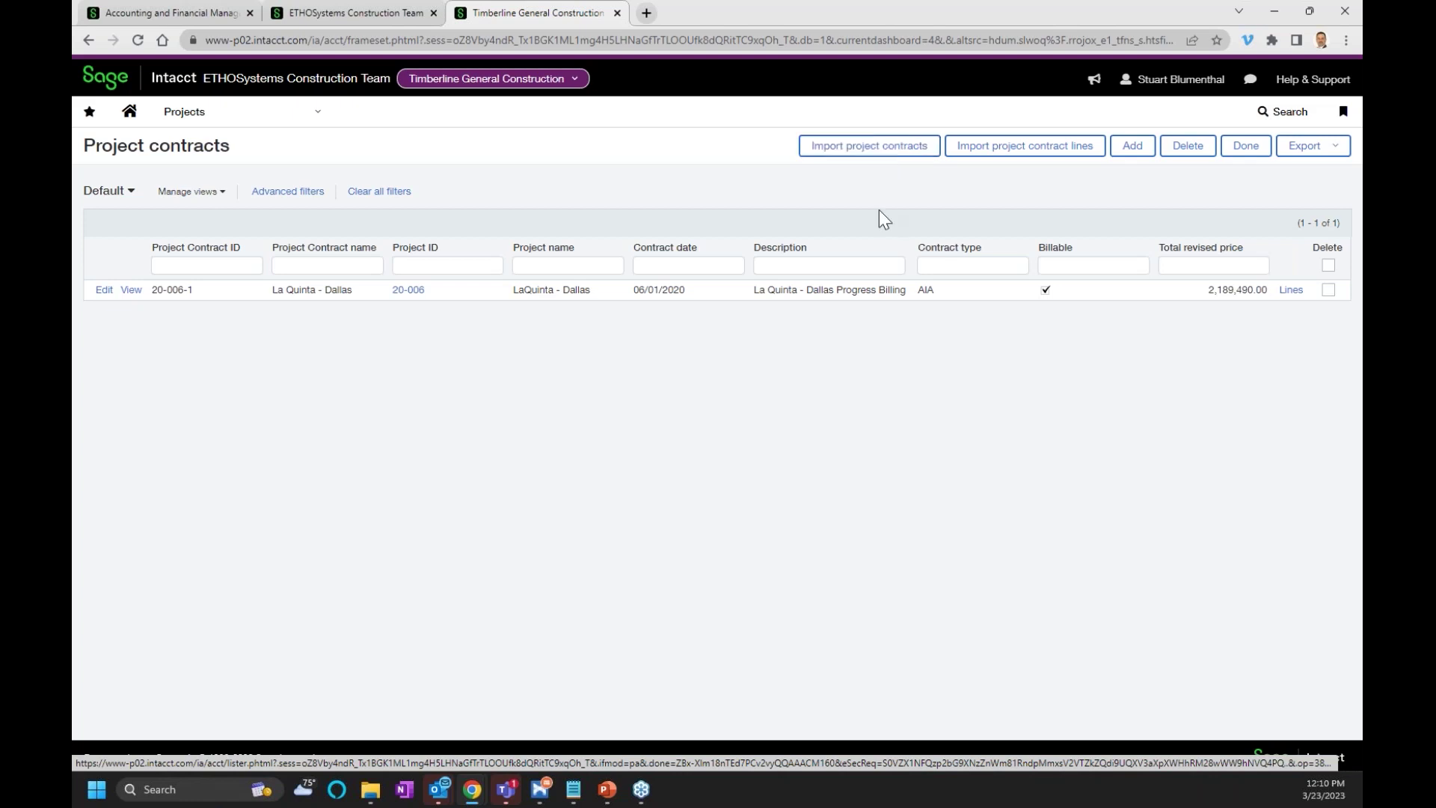
left_click(104, 290)
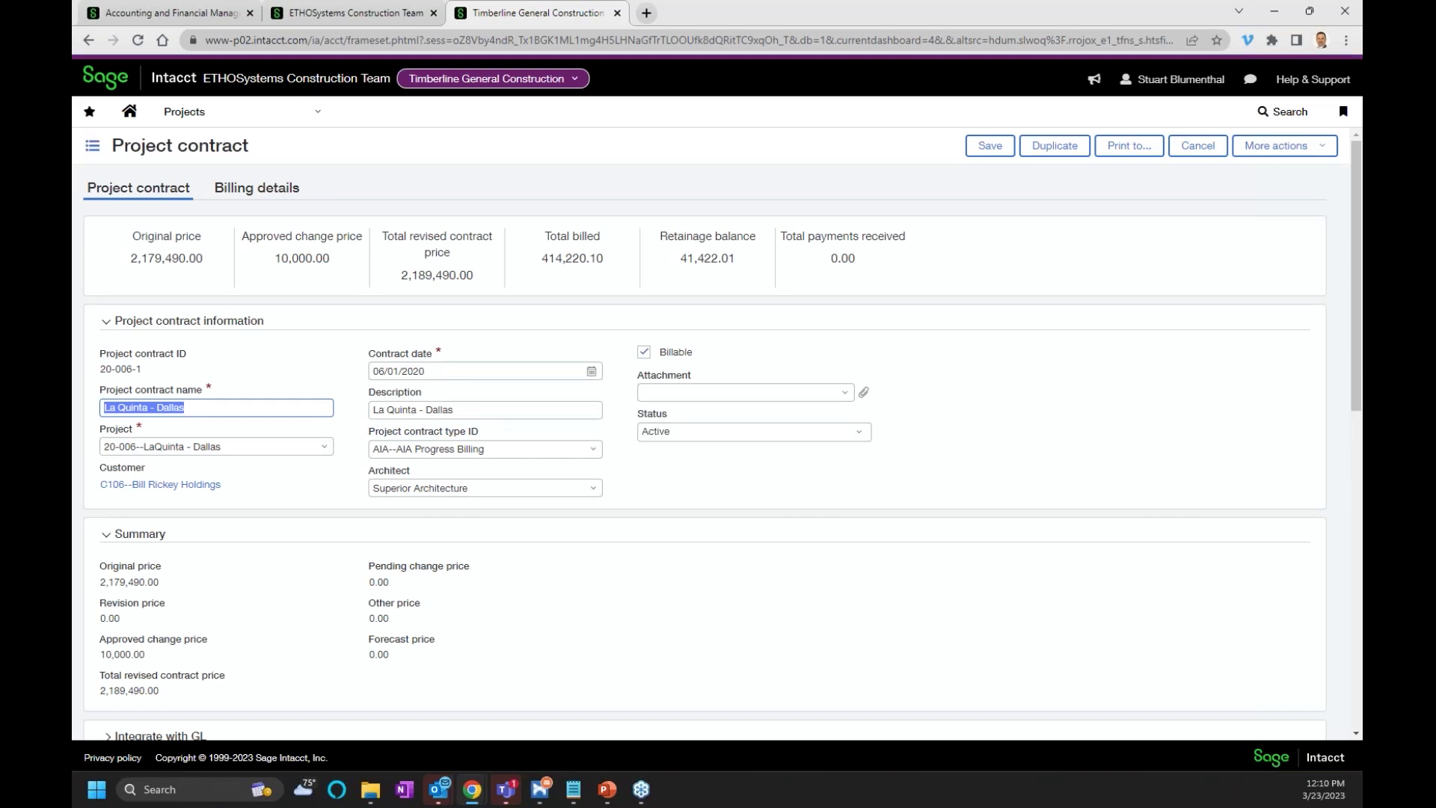
triple_click(113, 368)
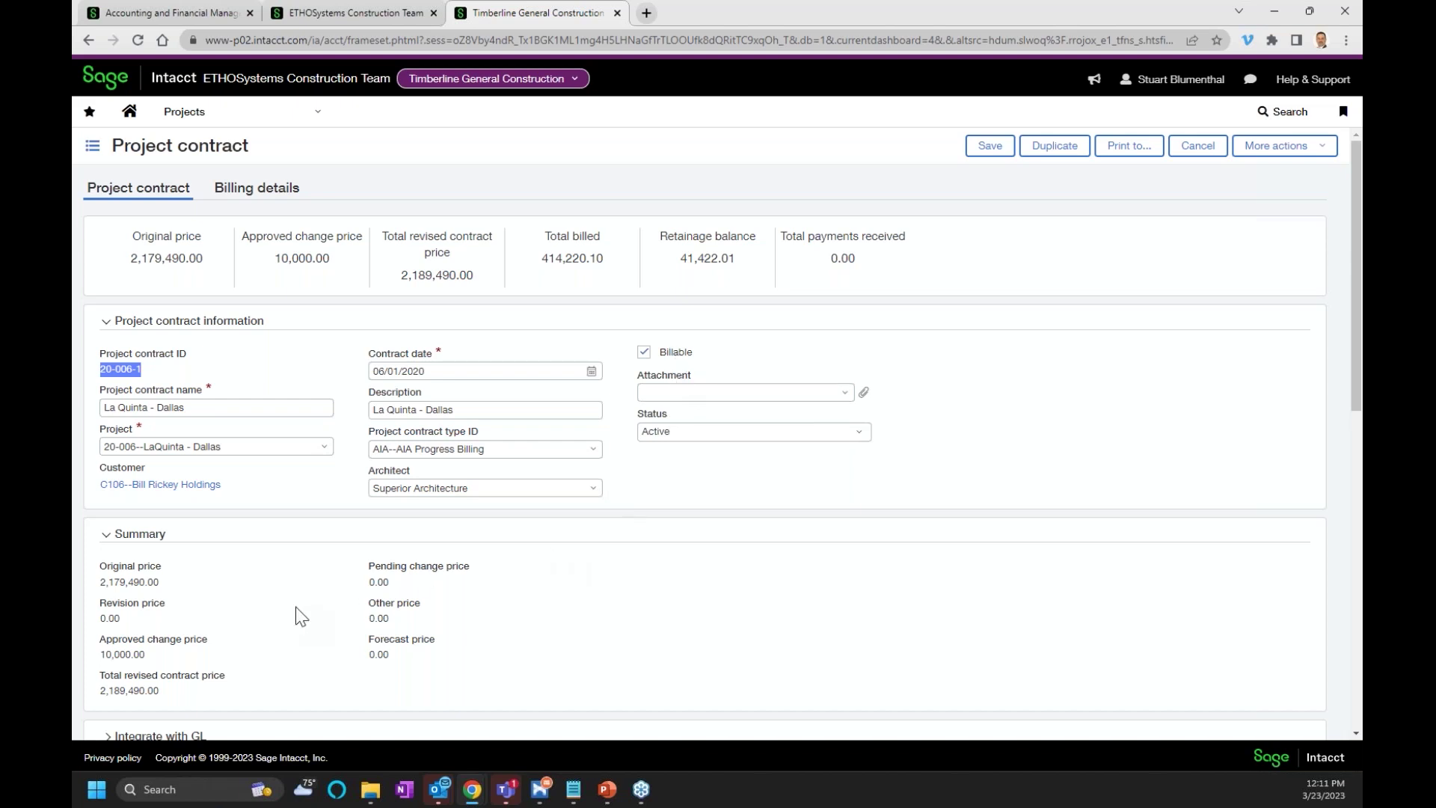
Step: Turn on Post to GL budgets in the contract's GL integration settings, check the Original GL budget ID field and collapse the section
scroll(282, 558, "down", 3)
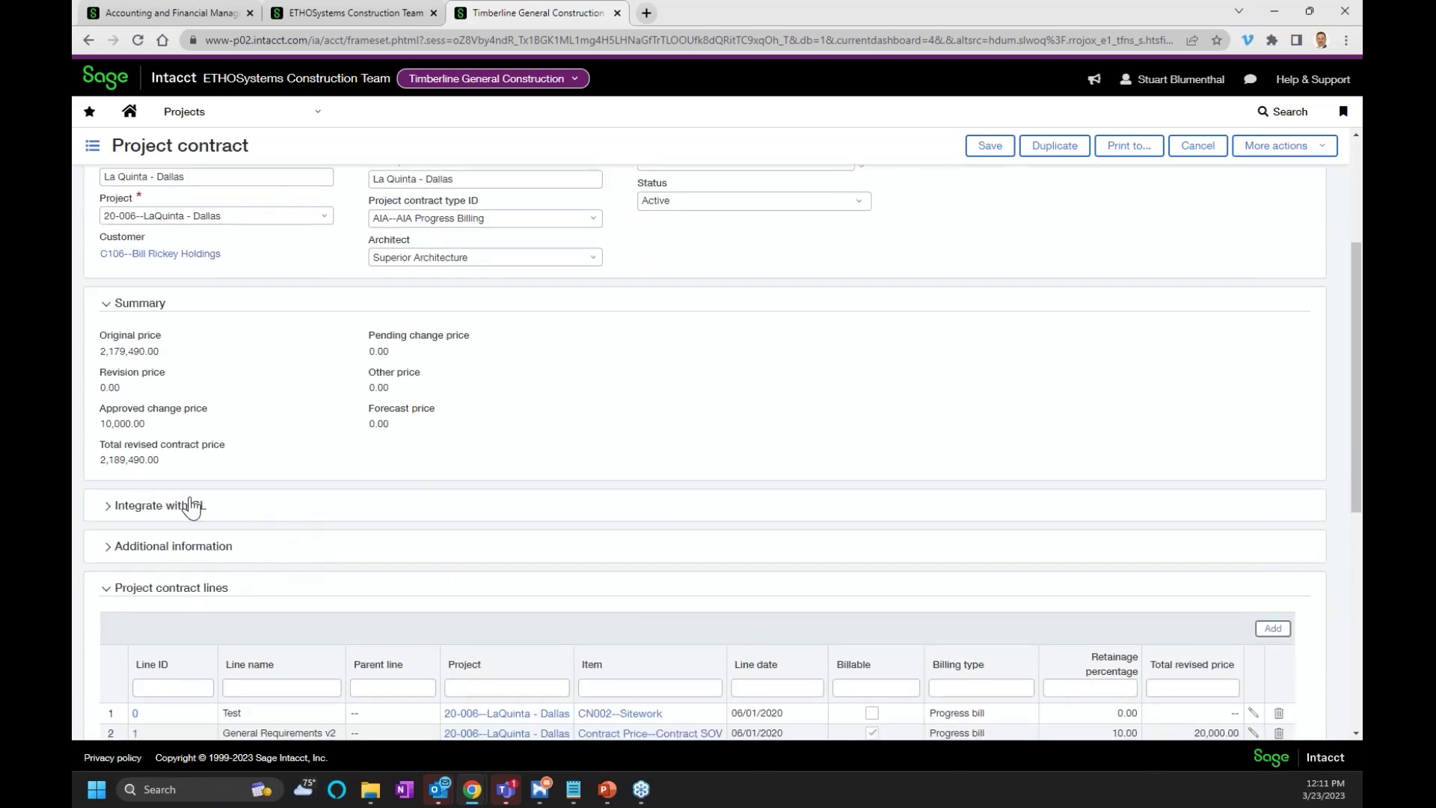
left_click(120, 511)
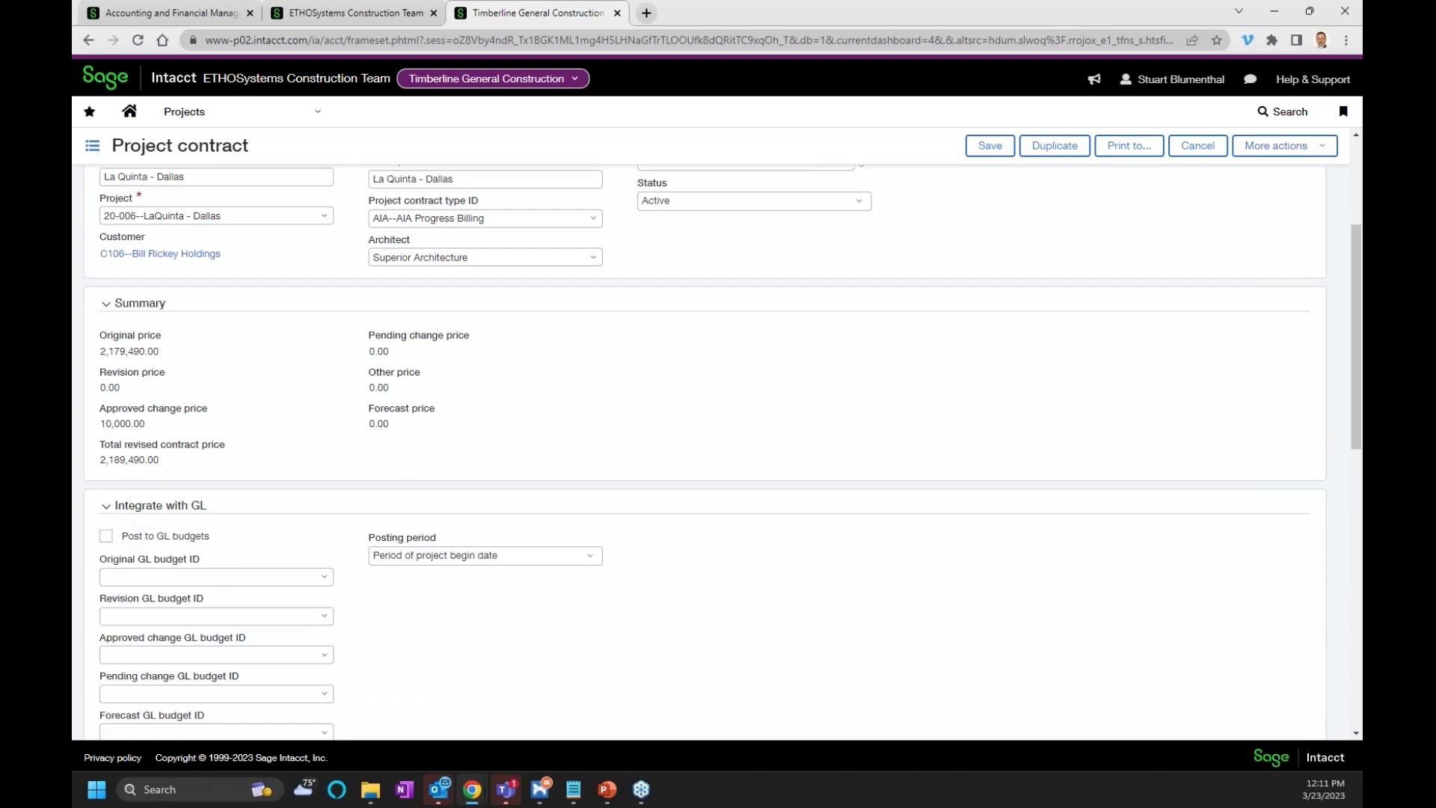
scroll(398, 587, "down", 2)
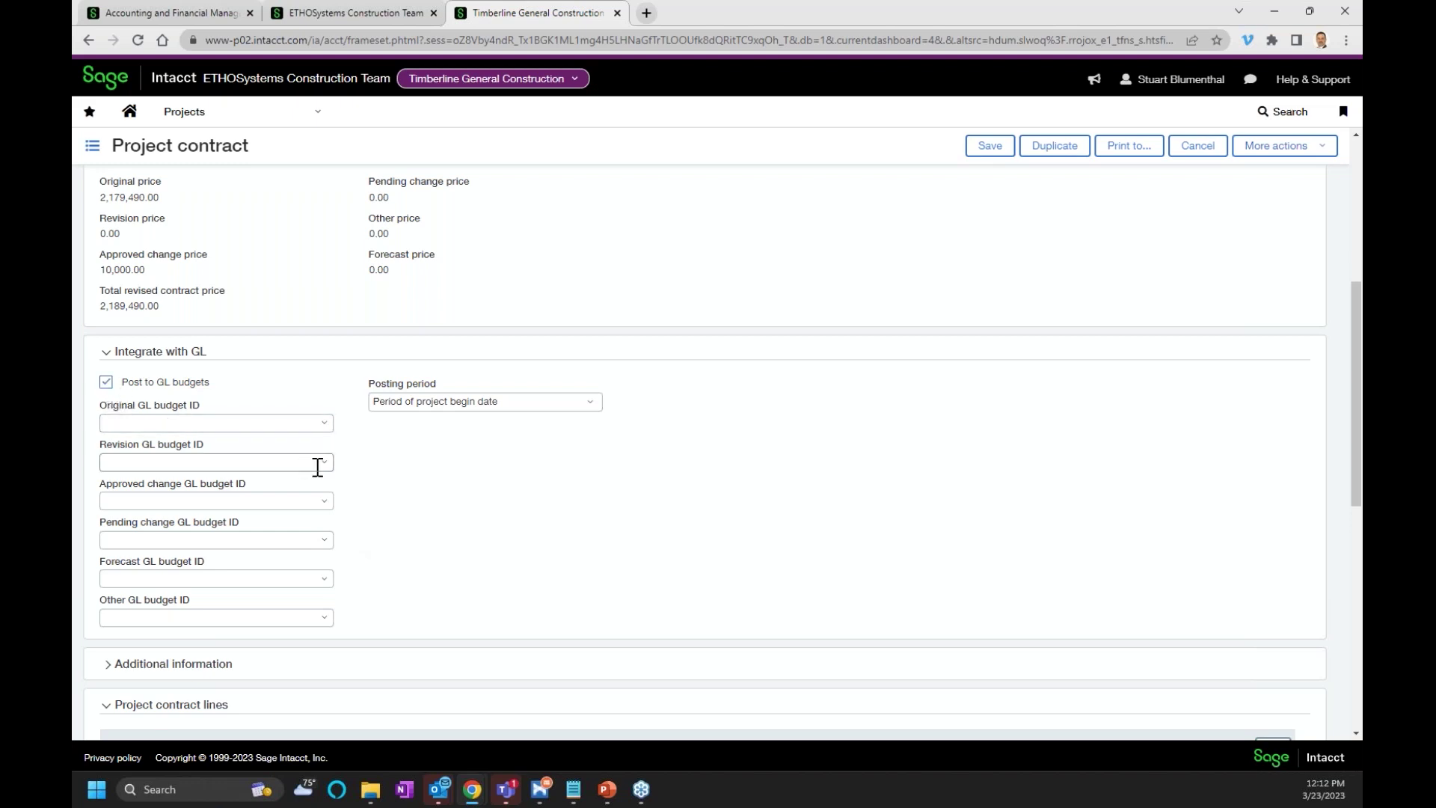
left_click(327, 425)
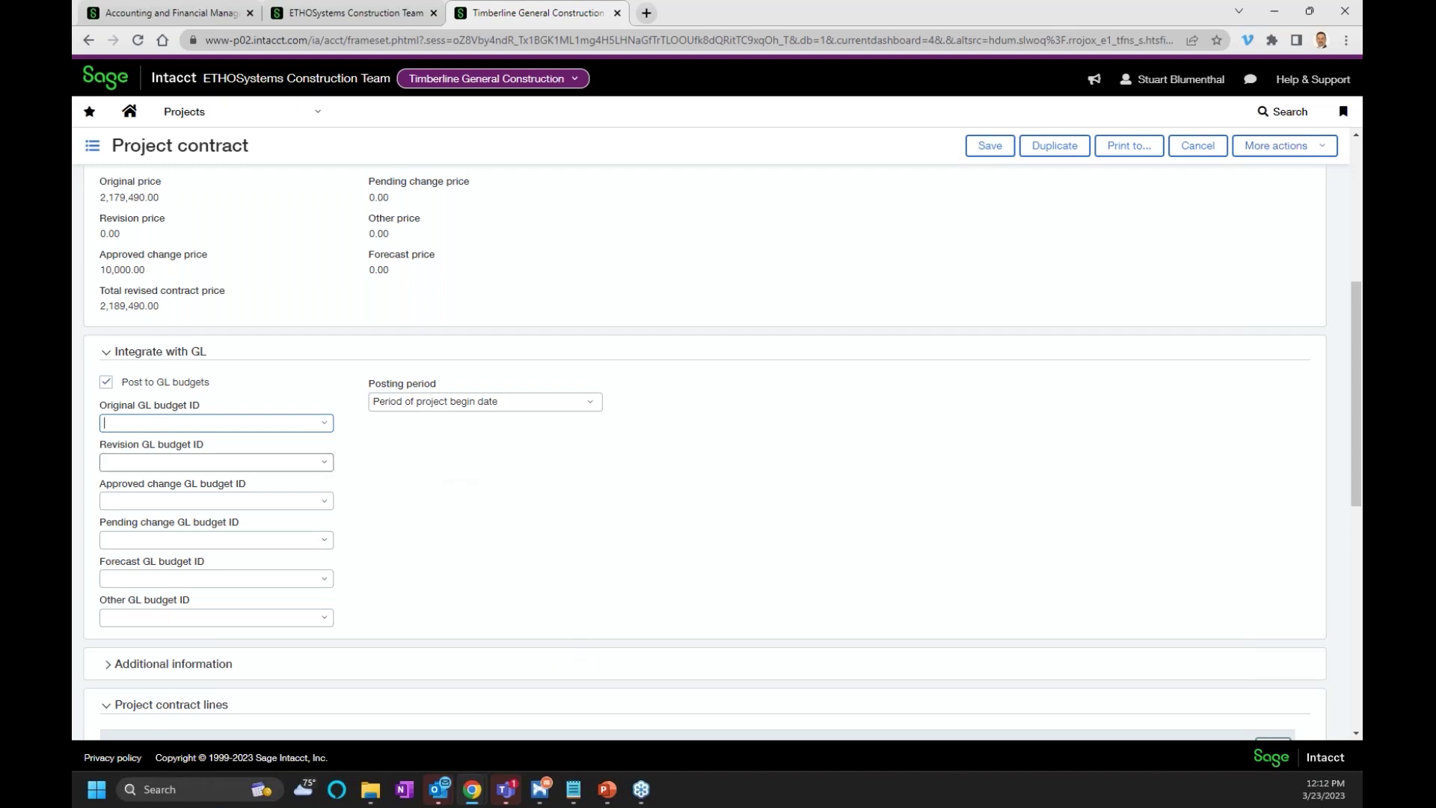
left_click(108, 356)
Step: Examine the contract's additional information, covering scope, schedule, internal reference and external reference fields, and collapse the section
left_click(110, 396)
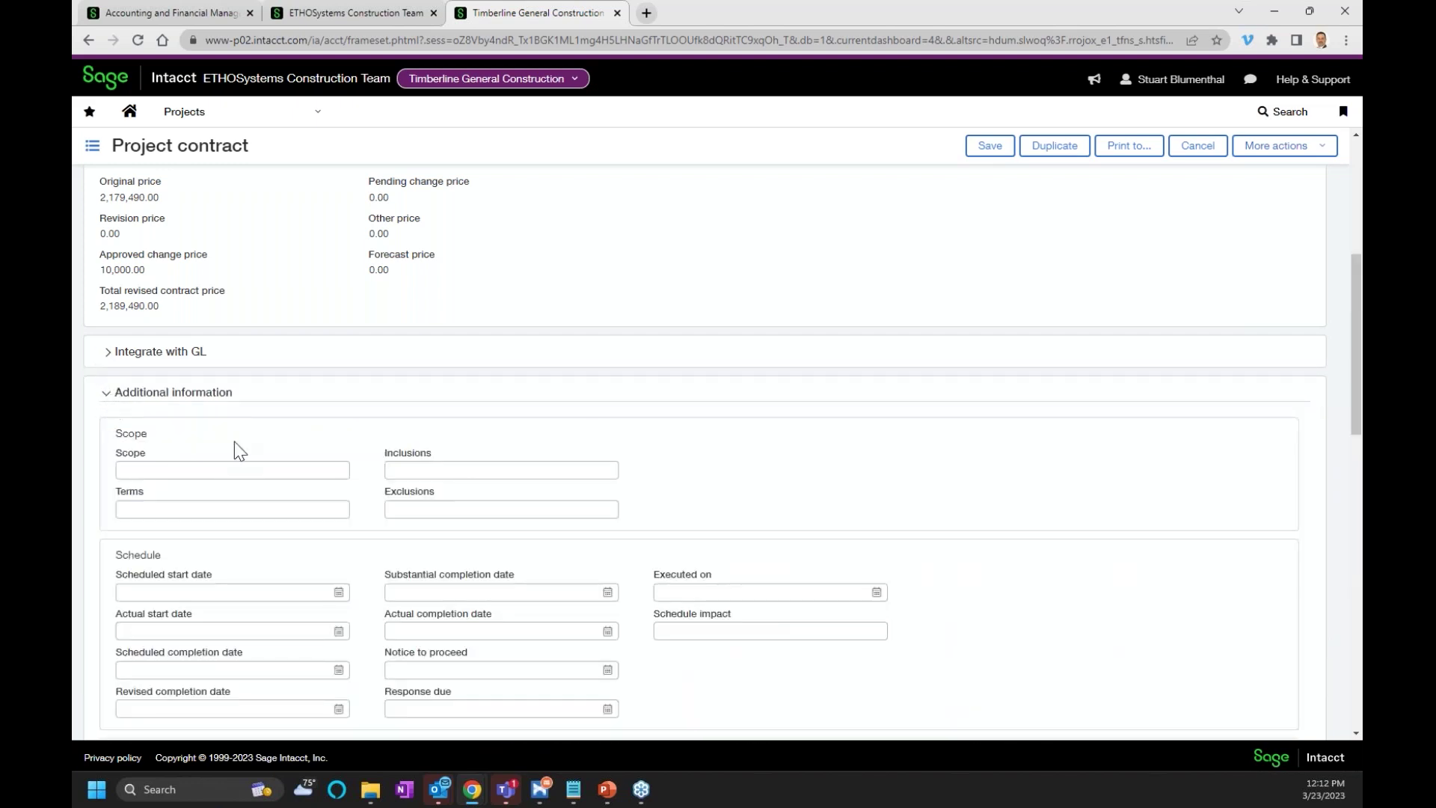
scroll(278, 455, "down", 2)
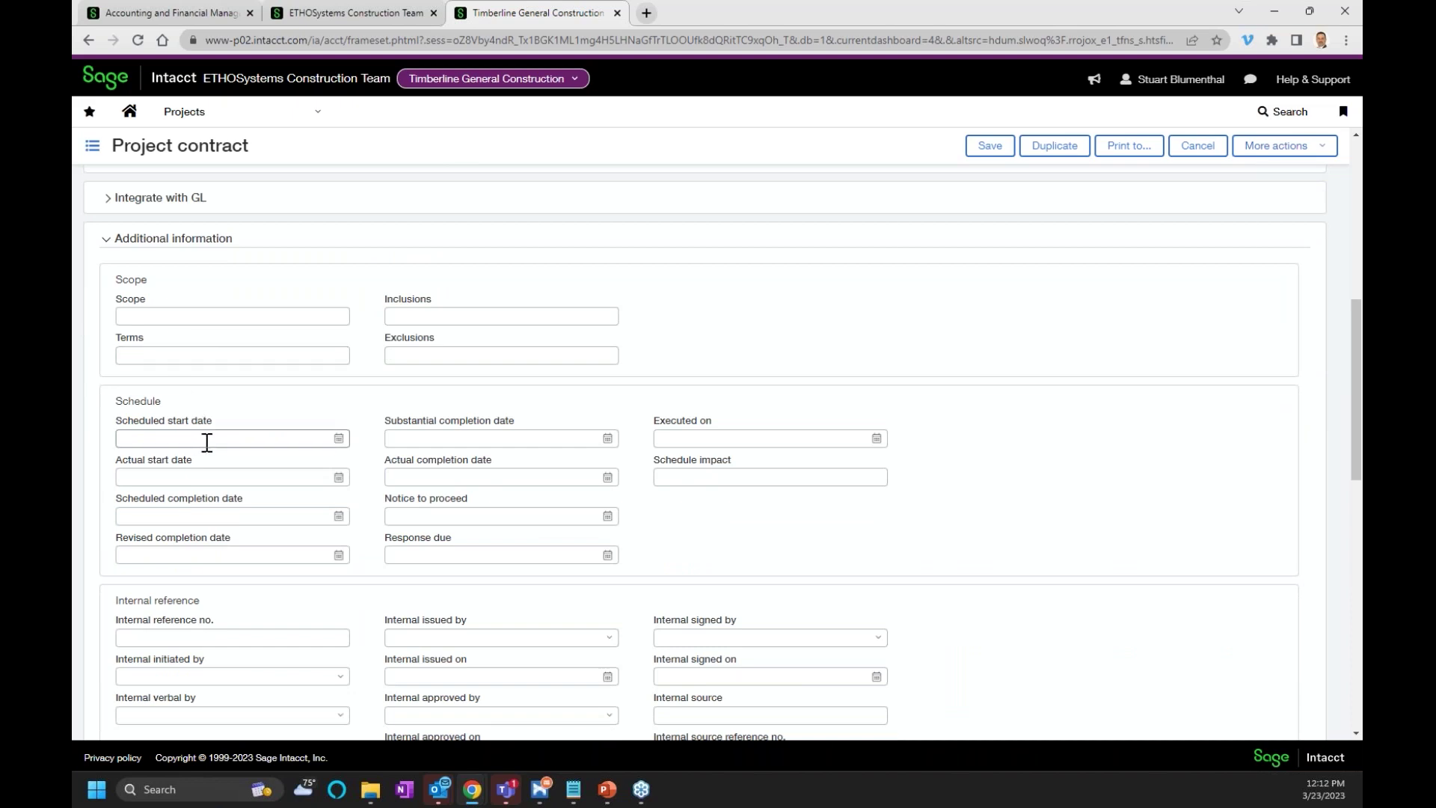
scroll(710, 534, "down", 1)
scroll(711, 533, "down", 1)
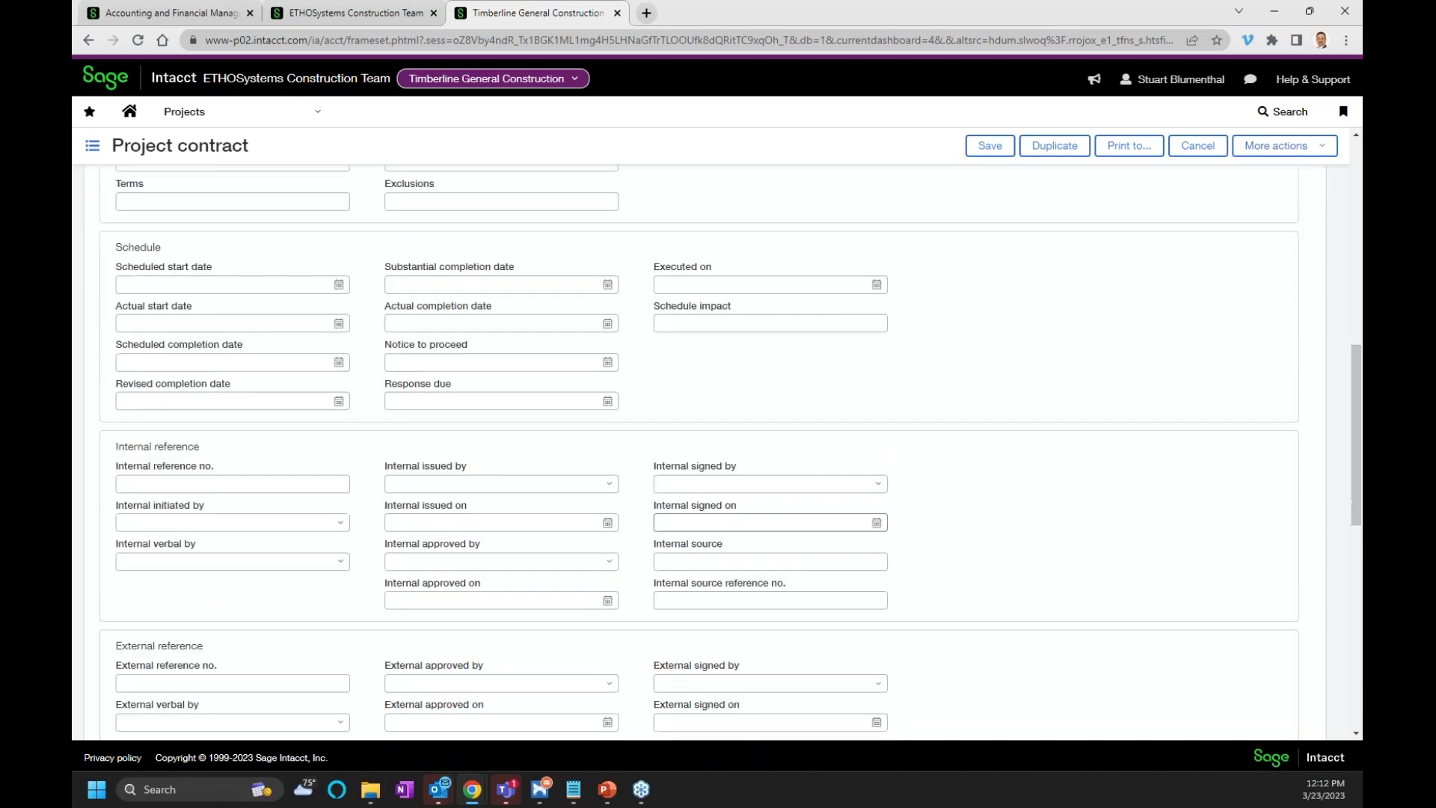
scroll(432, 474, "down", 2)
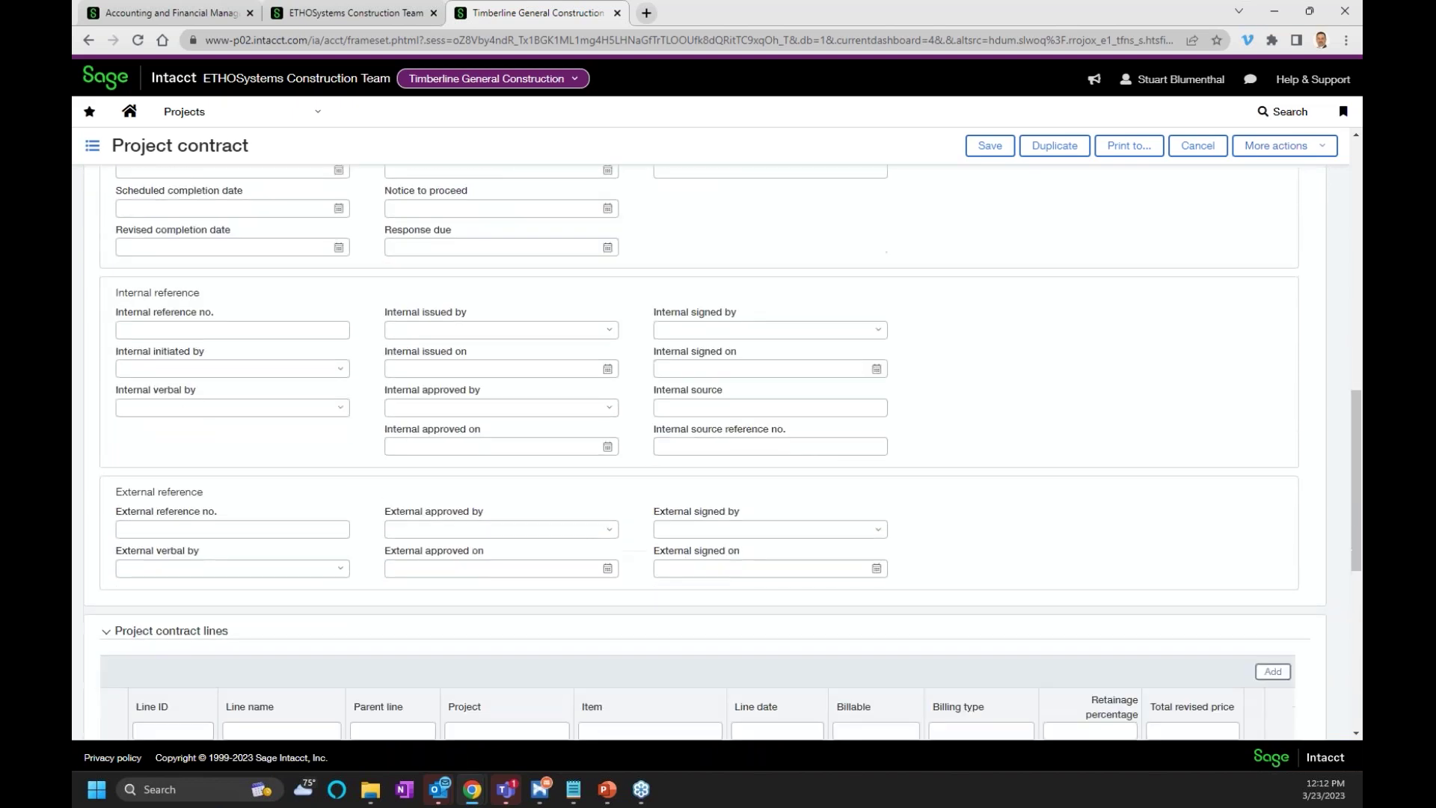
scroll(453, 472, "up", 2)
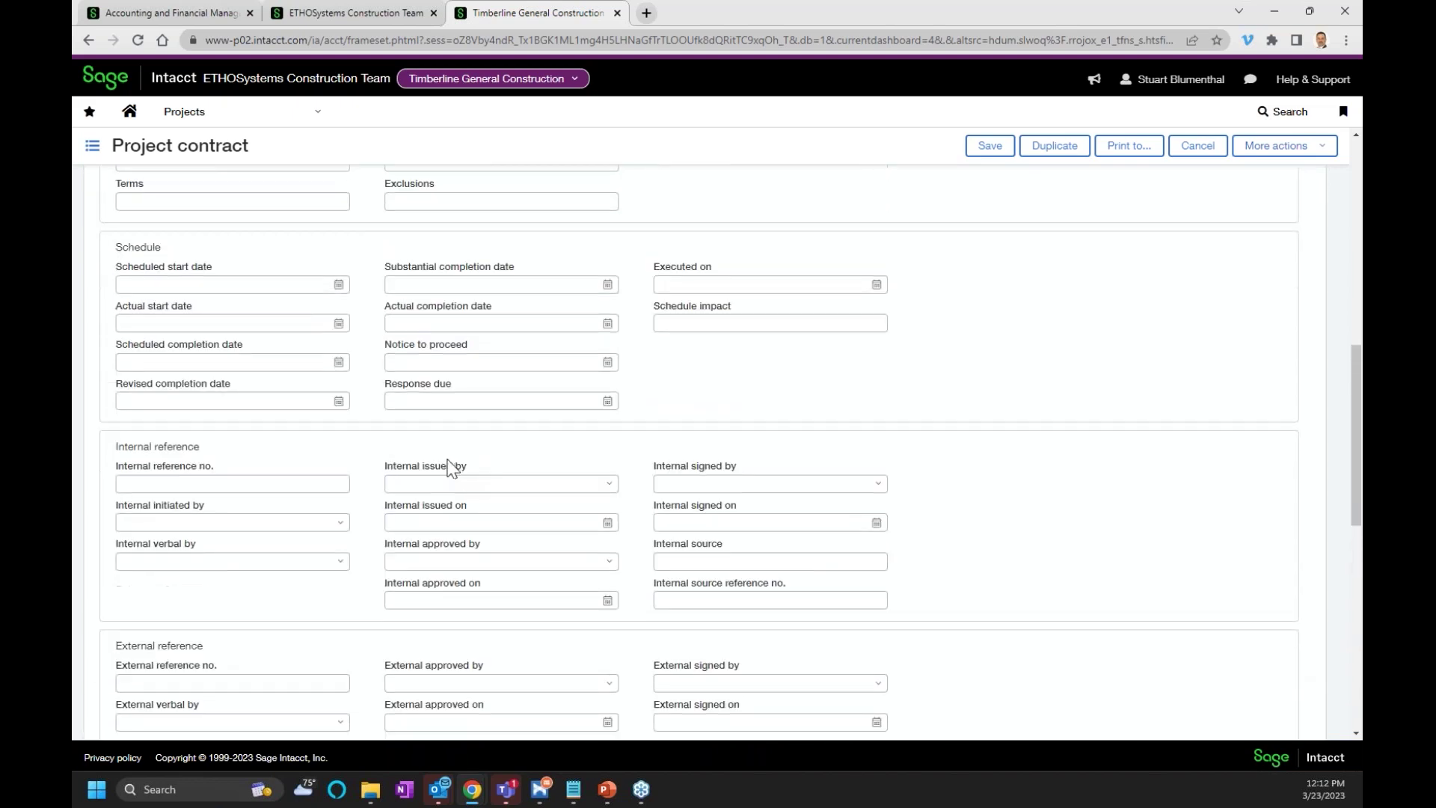
scroll(388, 481, "up", 1)
scroll(333, 426, "up", 1)
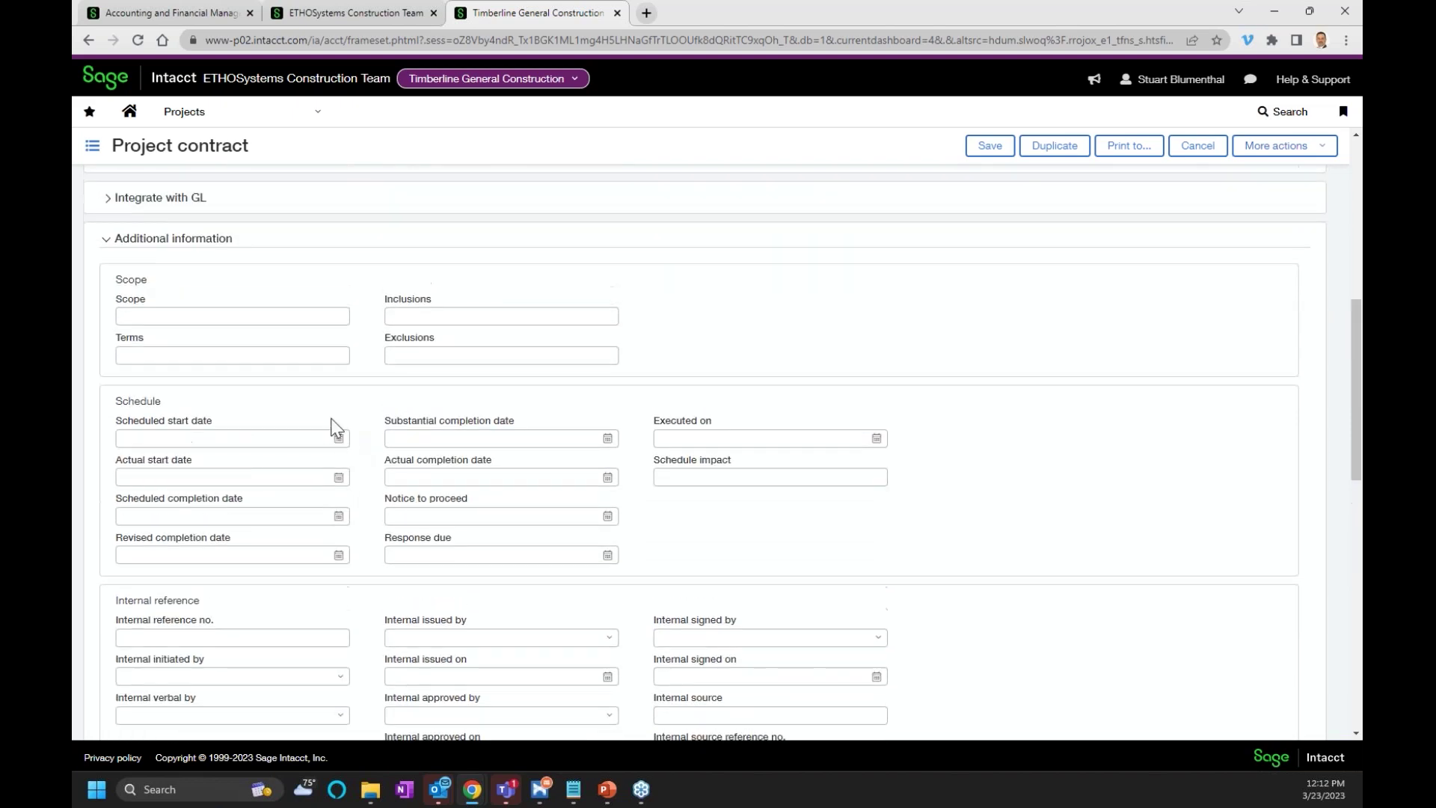
left_click(107, 244)
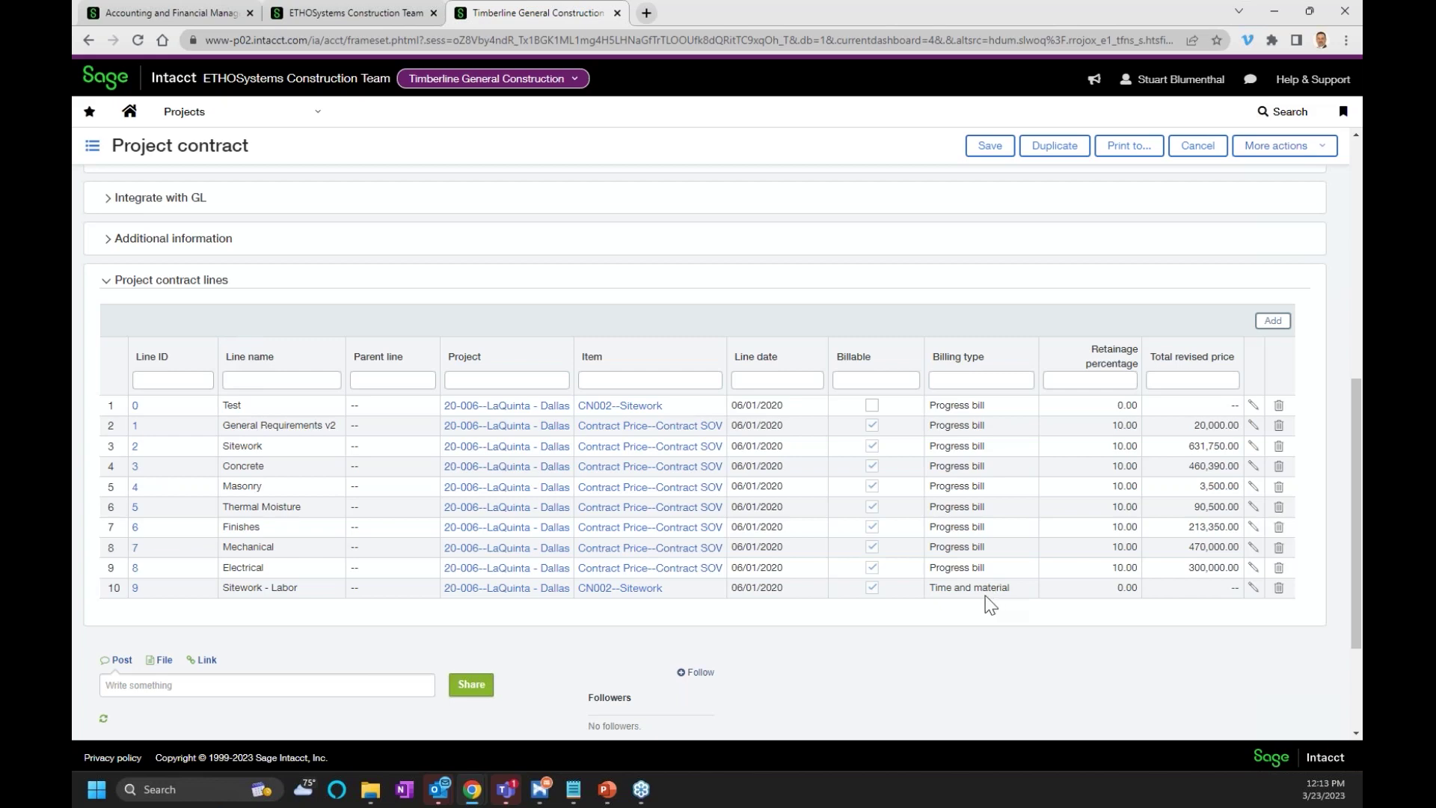
Step: Open the General Requirements v2 contract line for editing and enlarge its window to full size
scroll(928, 531, "up", 10)
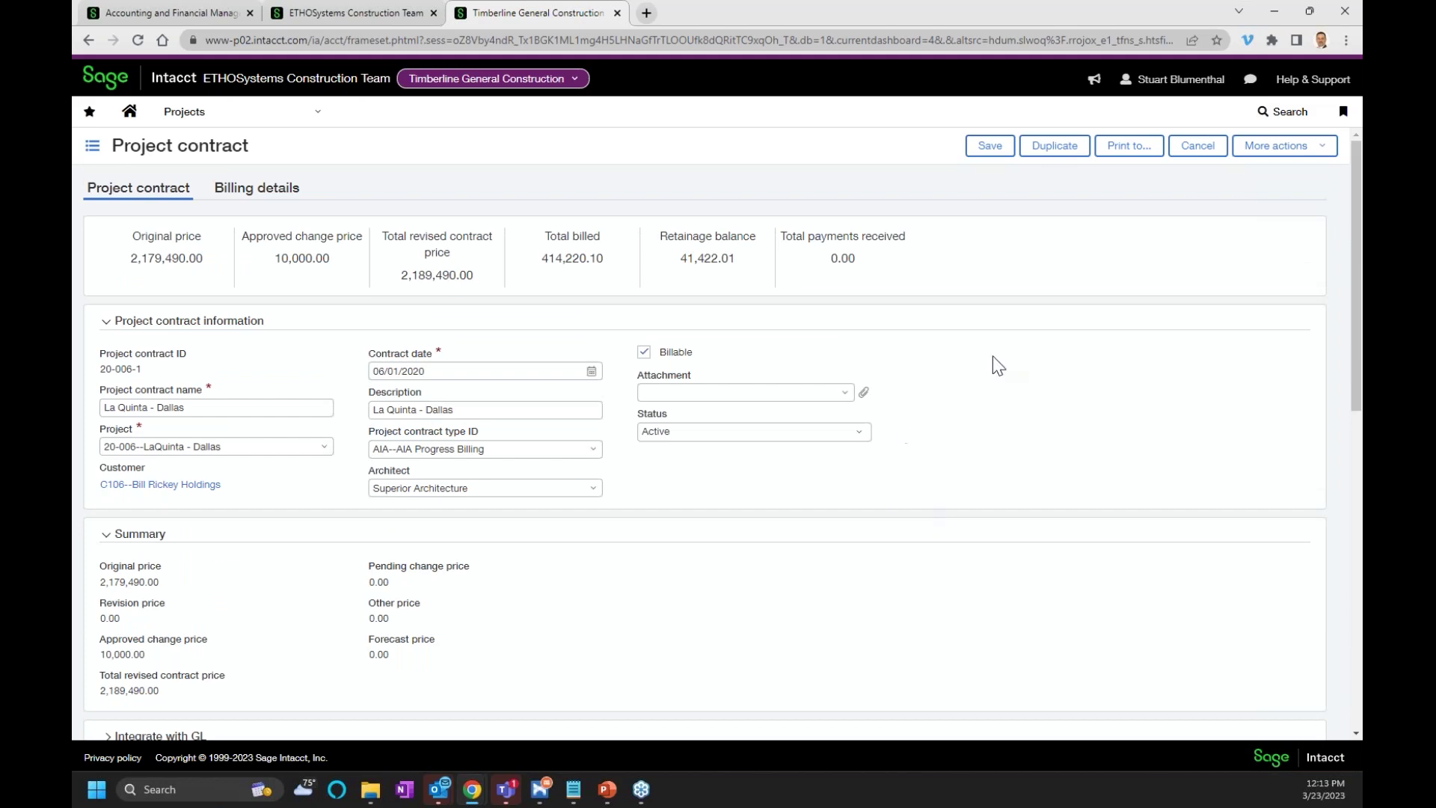
scroll(952, 426, "down", 5)
scroll(973, 464, "down", 2)
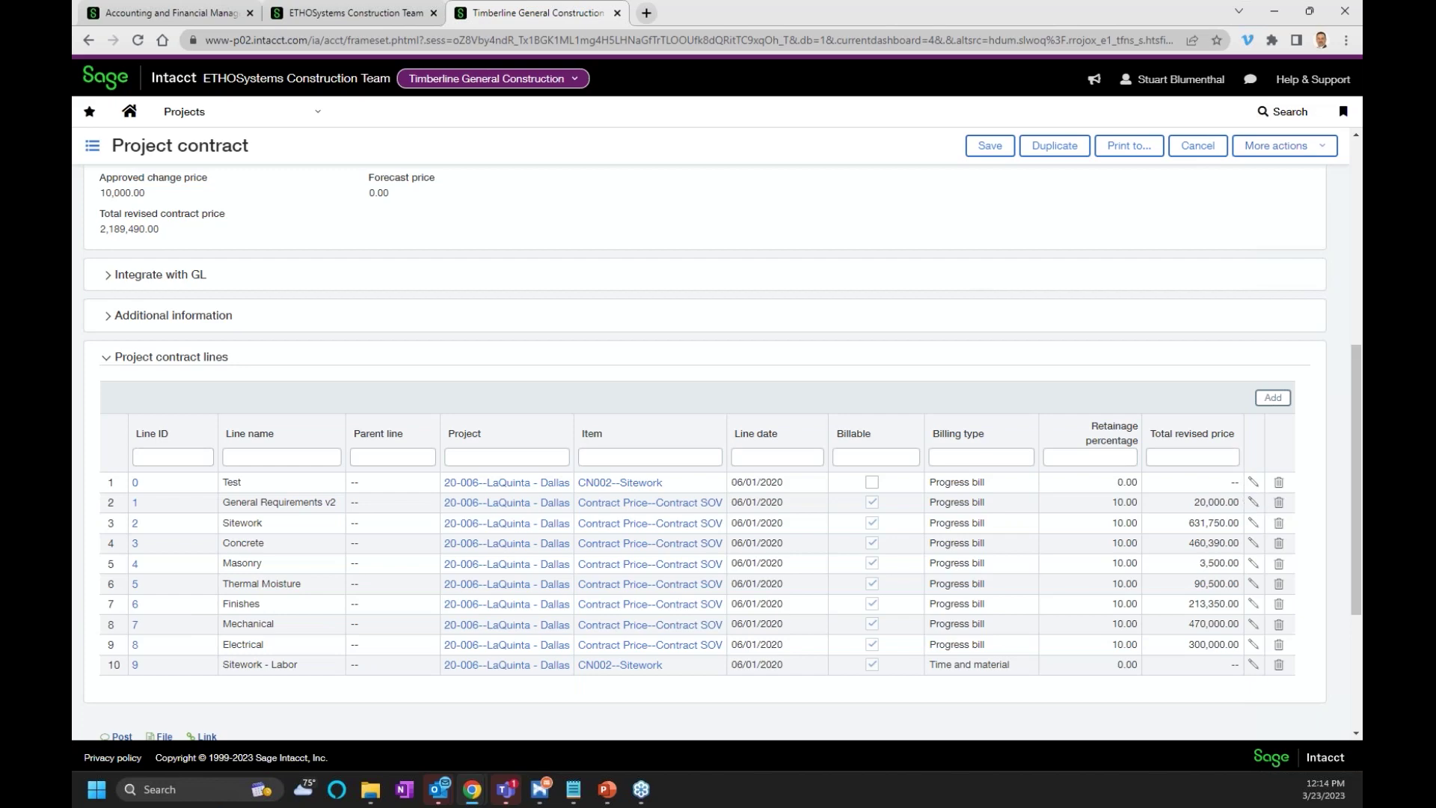
left_click(1253, 503)
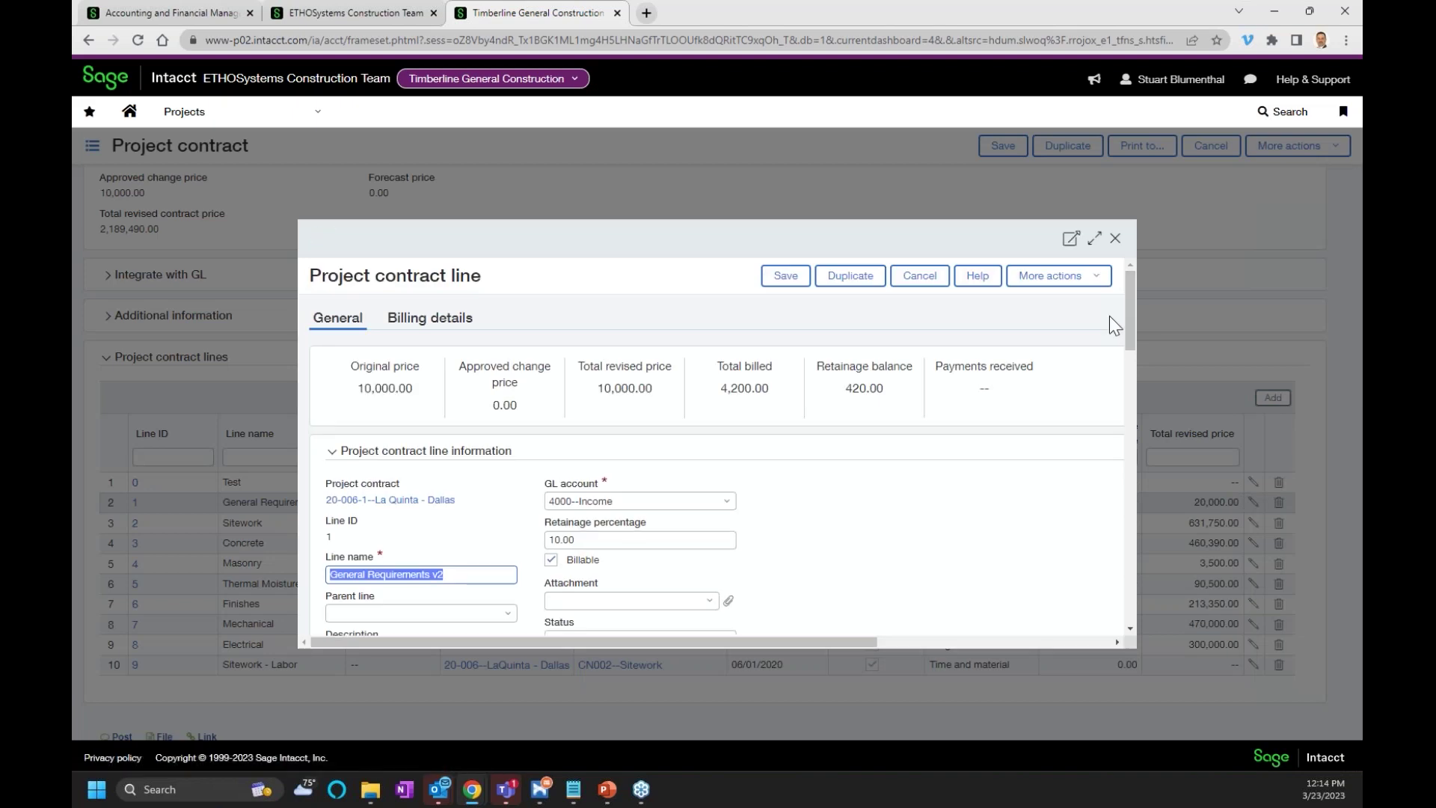
left_click(1096, 239)
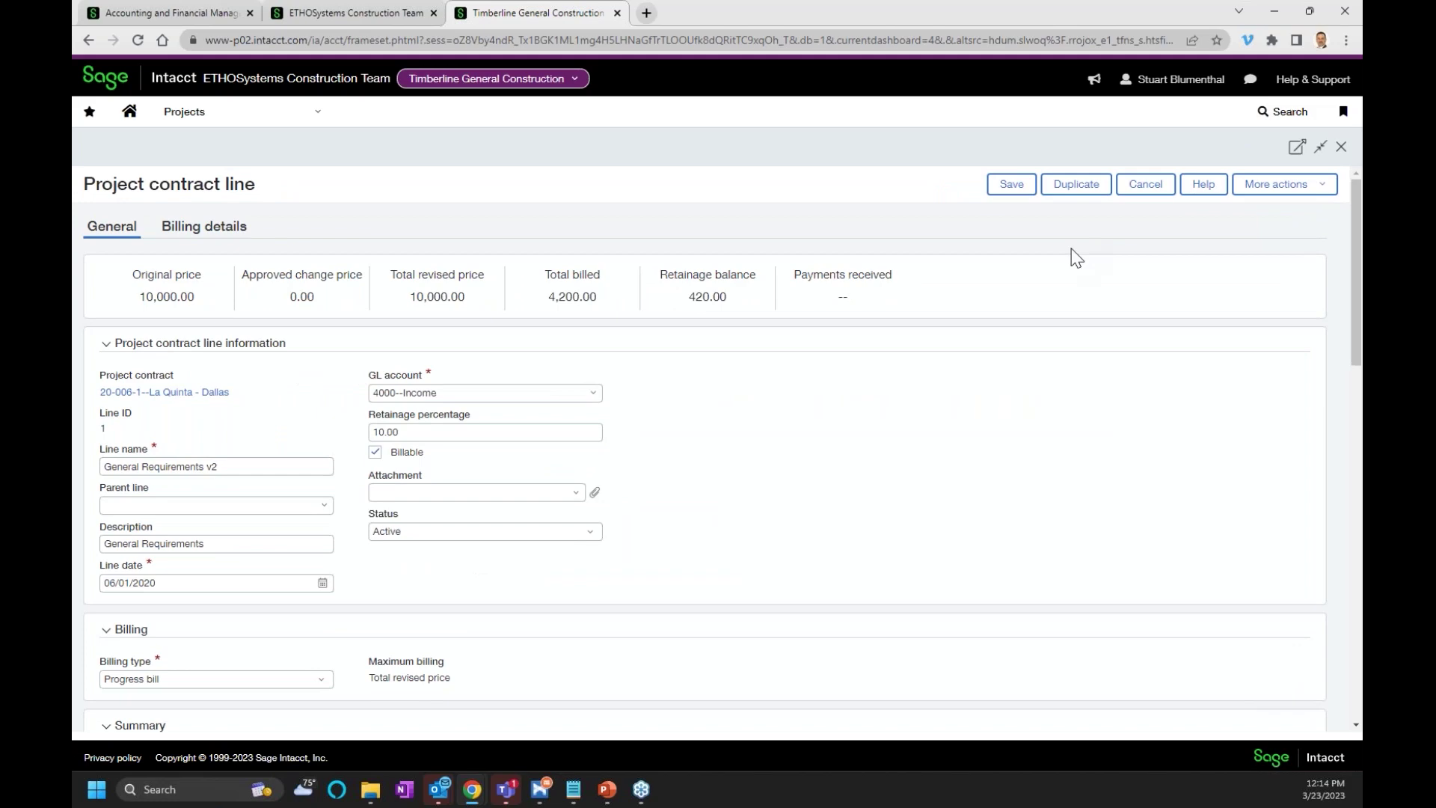
left_click(1320, 147)
left_click(1119, 229)
Step: Check the contract line's Parent line field and the choices offered for its billing type, leaving Progress bill selected
left_click(217, 505)
left_click(559, 617)
scroll(681, 525, "down", 1)
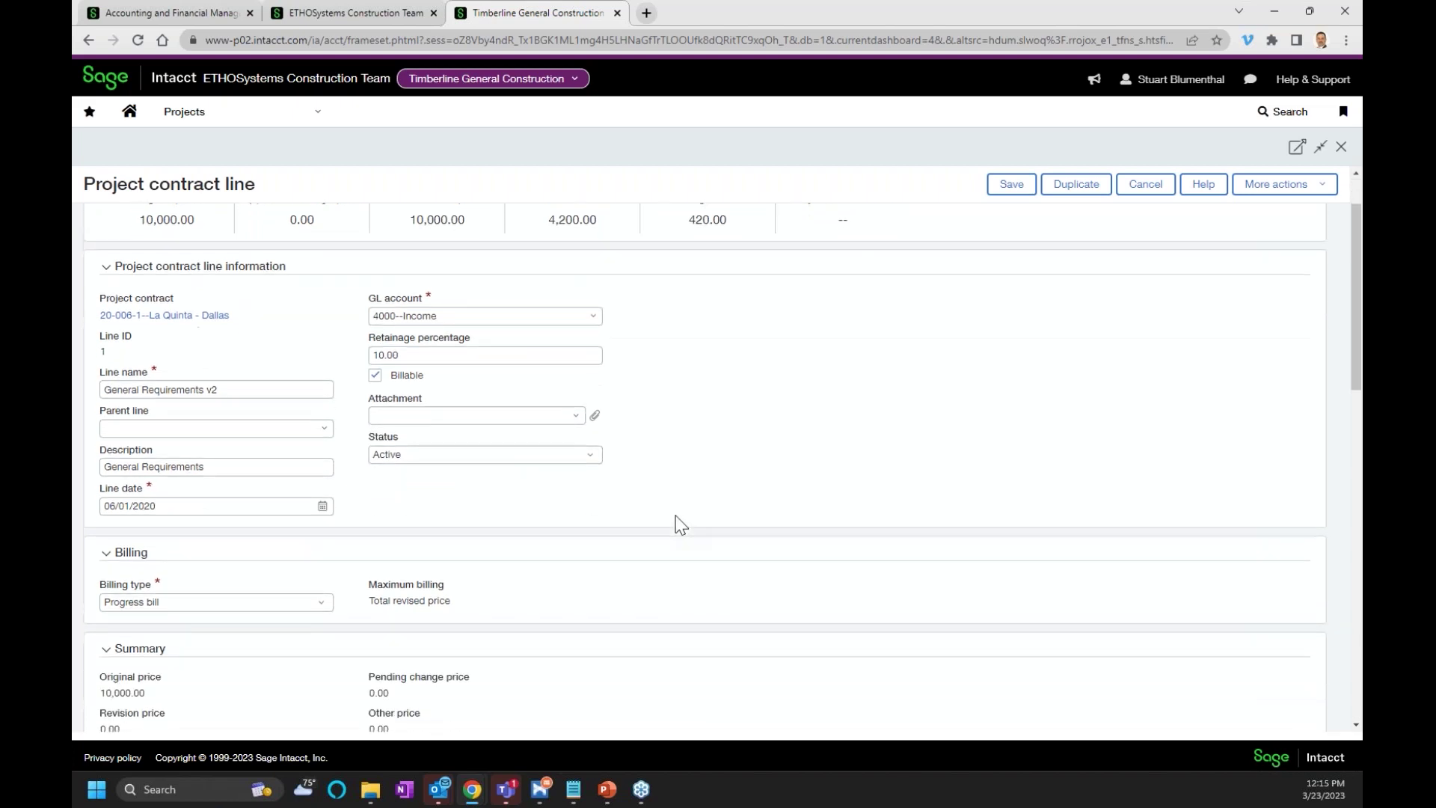
scroll(681, 525, "down", 2)
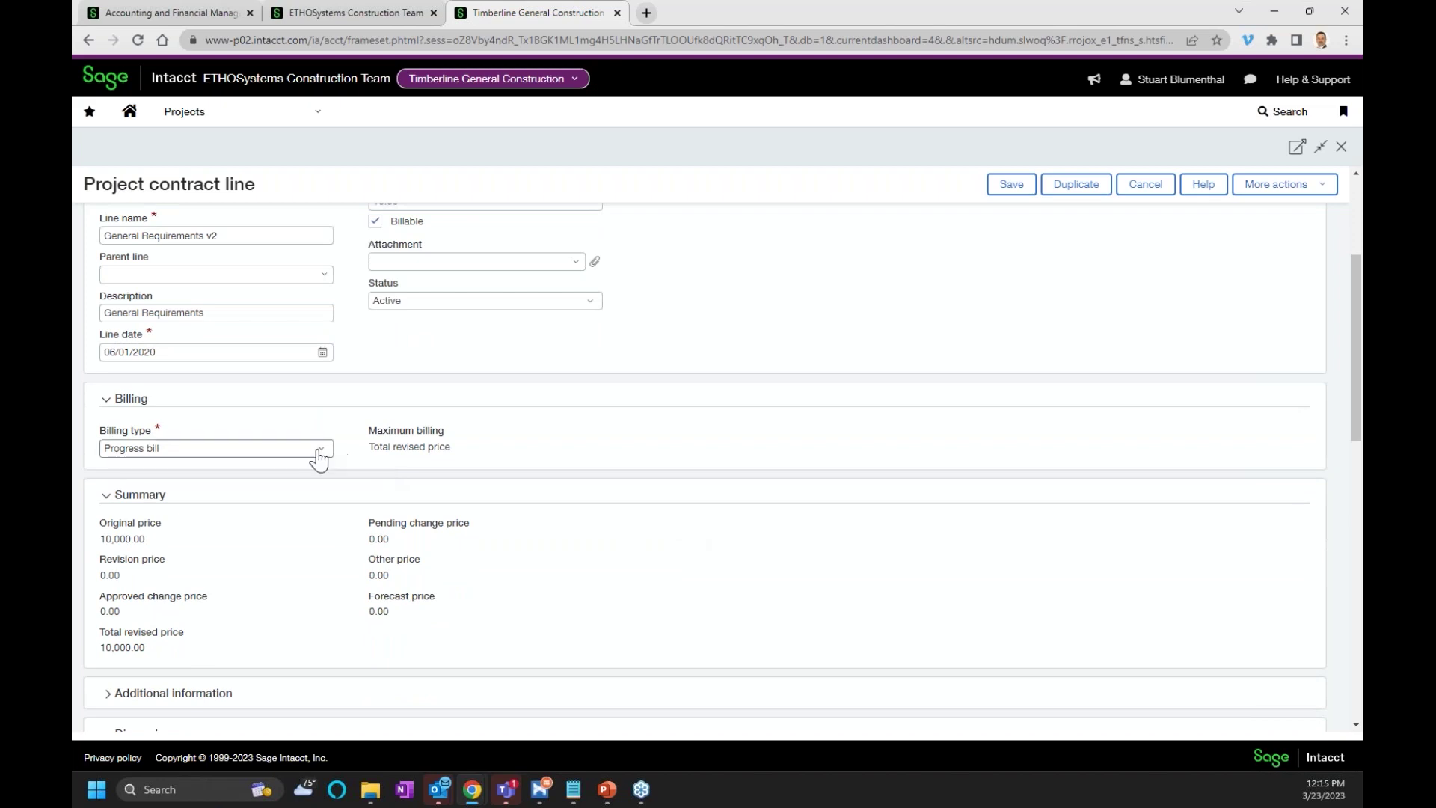
left_click(319, 452)
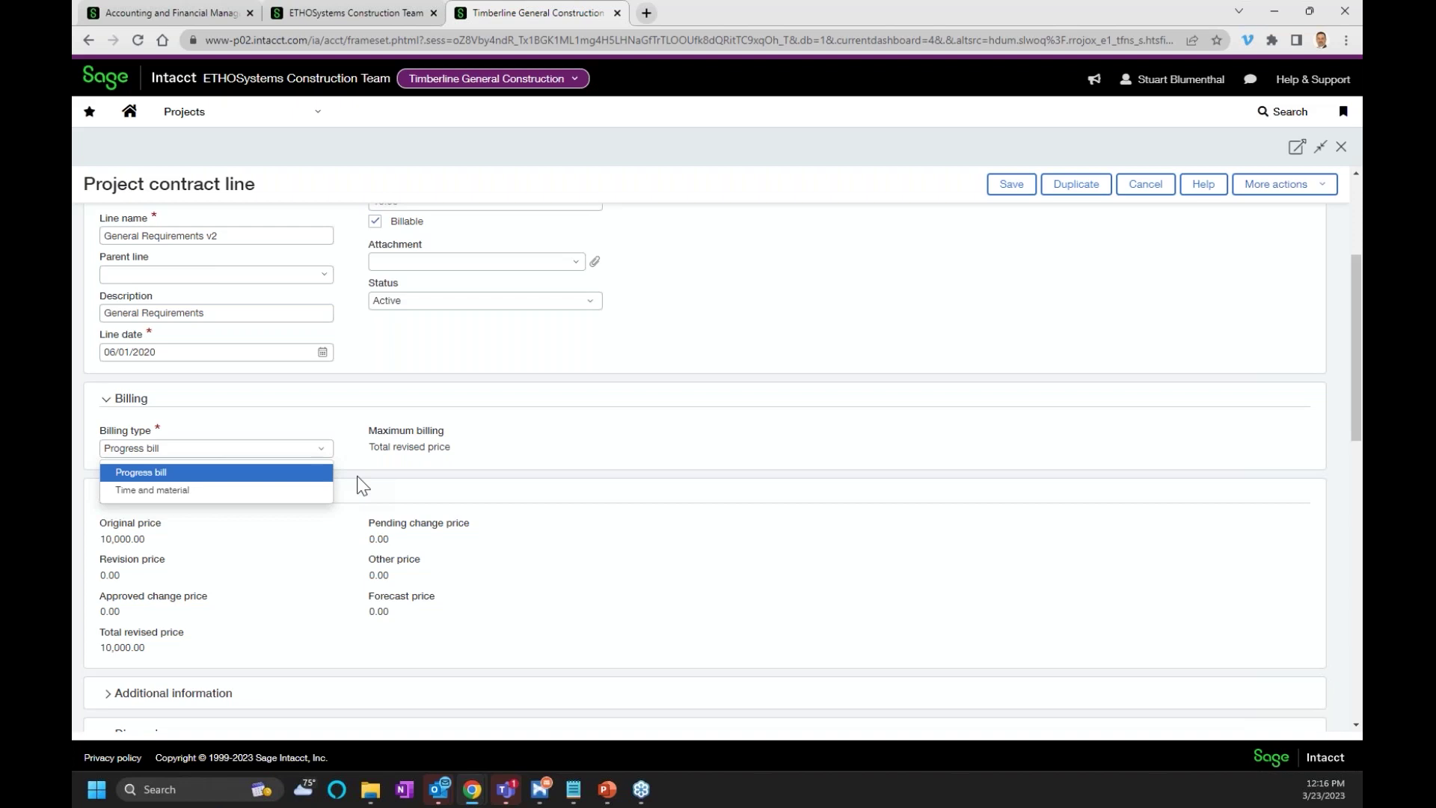
left_click(521, 533)
Step: Examine the contract line's dimensions, price entries and linked change request entries, and return to its general information
scroll(173, 580, "down", 4)
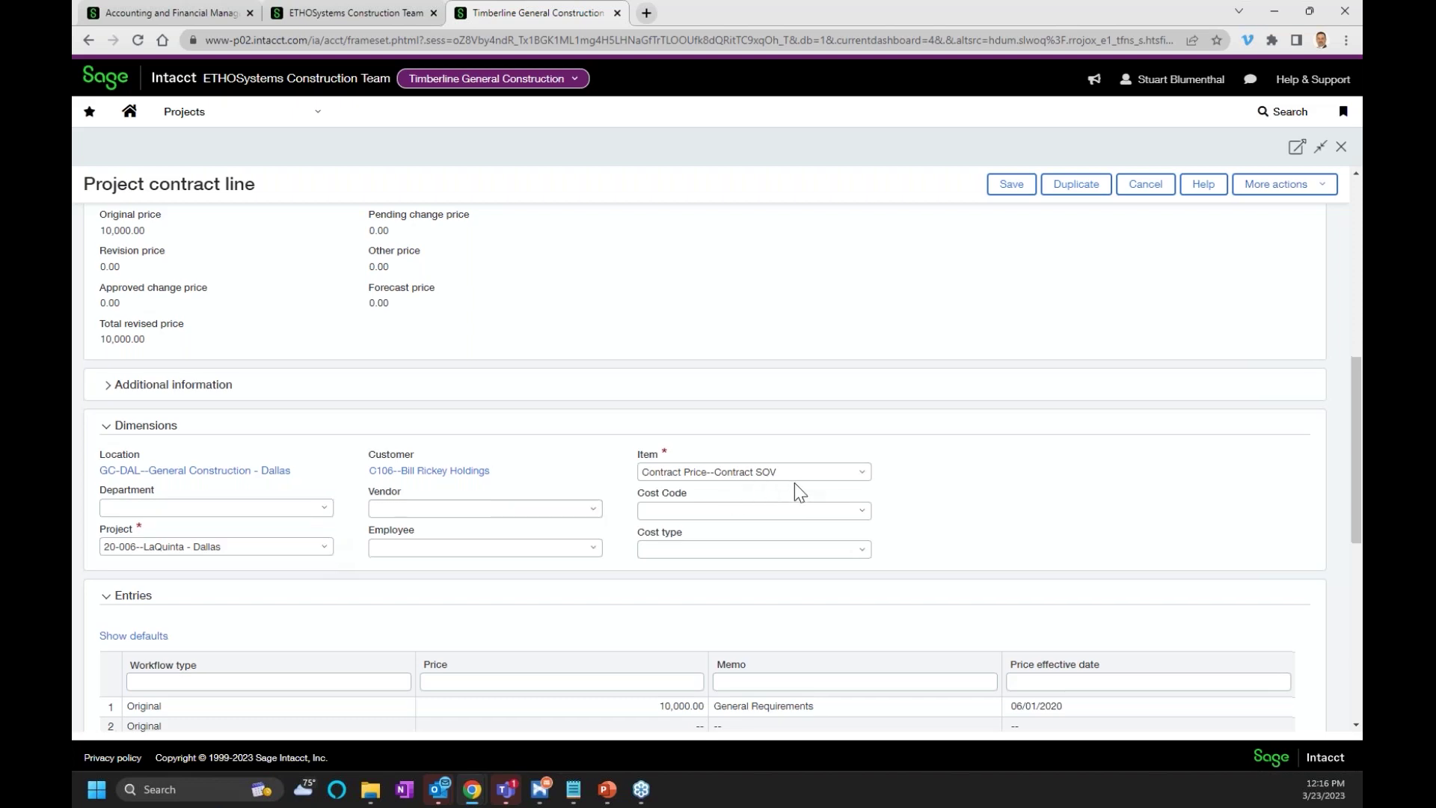
scroll(795, 482, "down", 2)
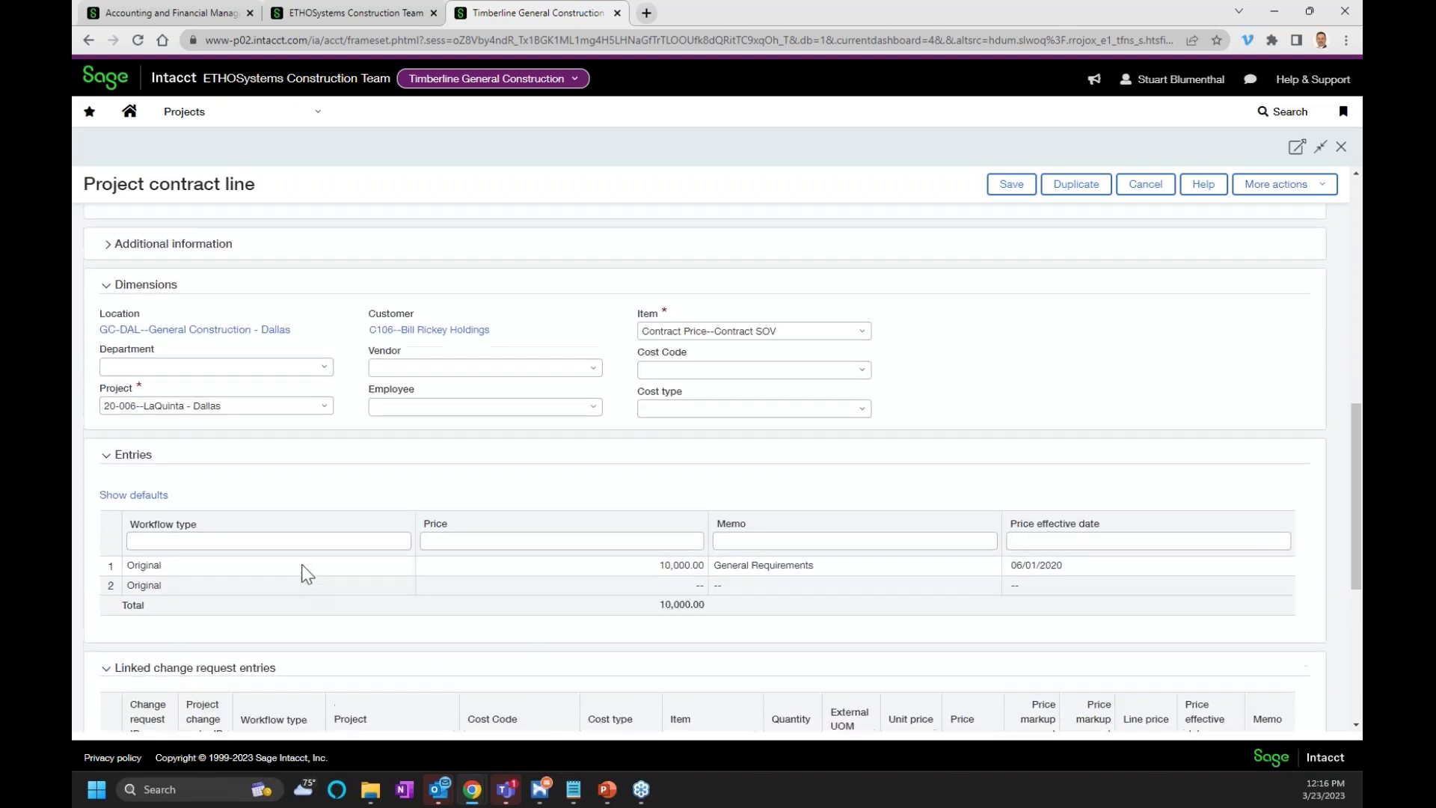
scroll(303, 569, "up", 1)
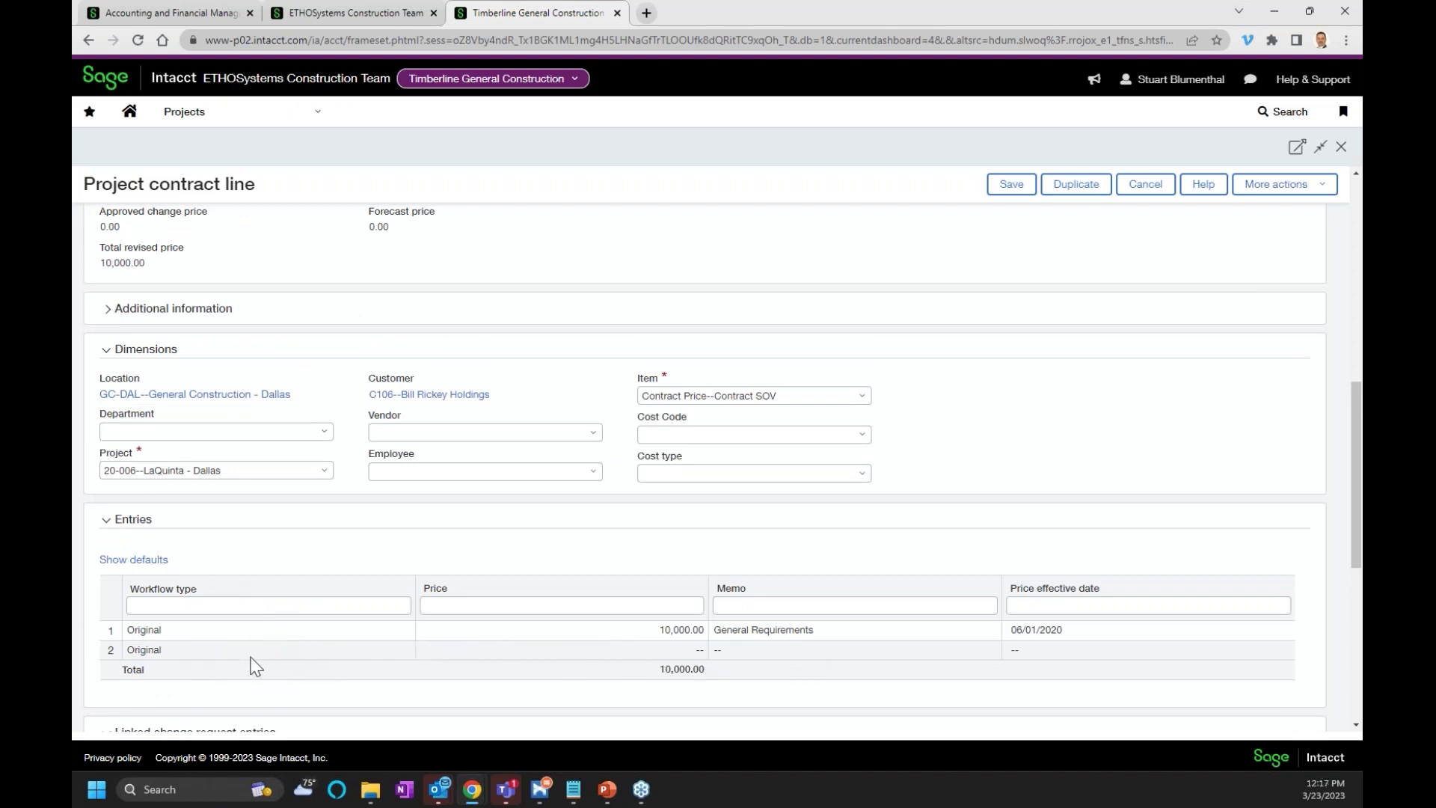
mouse_move(284, 656)
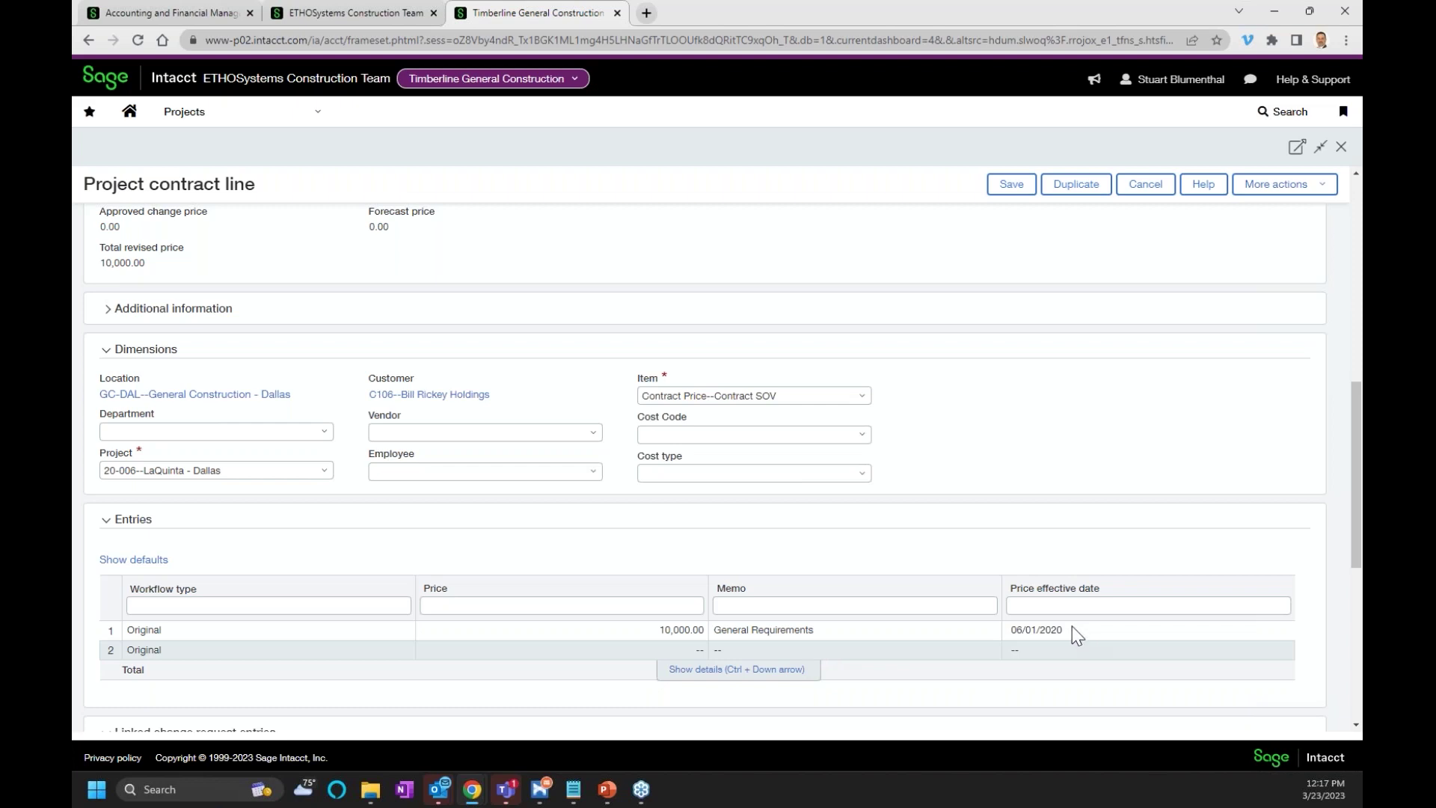
scroll(1072, 627, "down", 3)
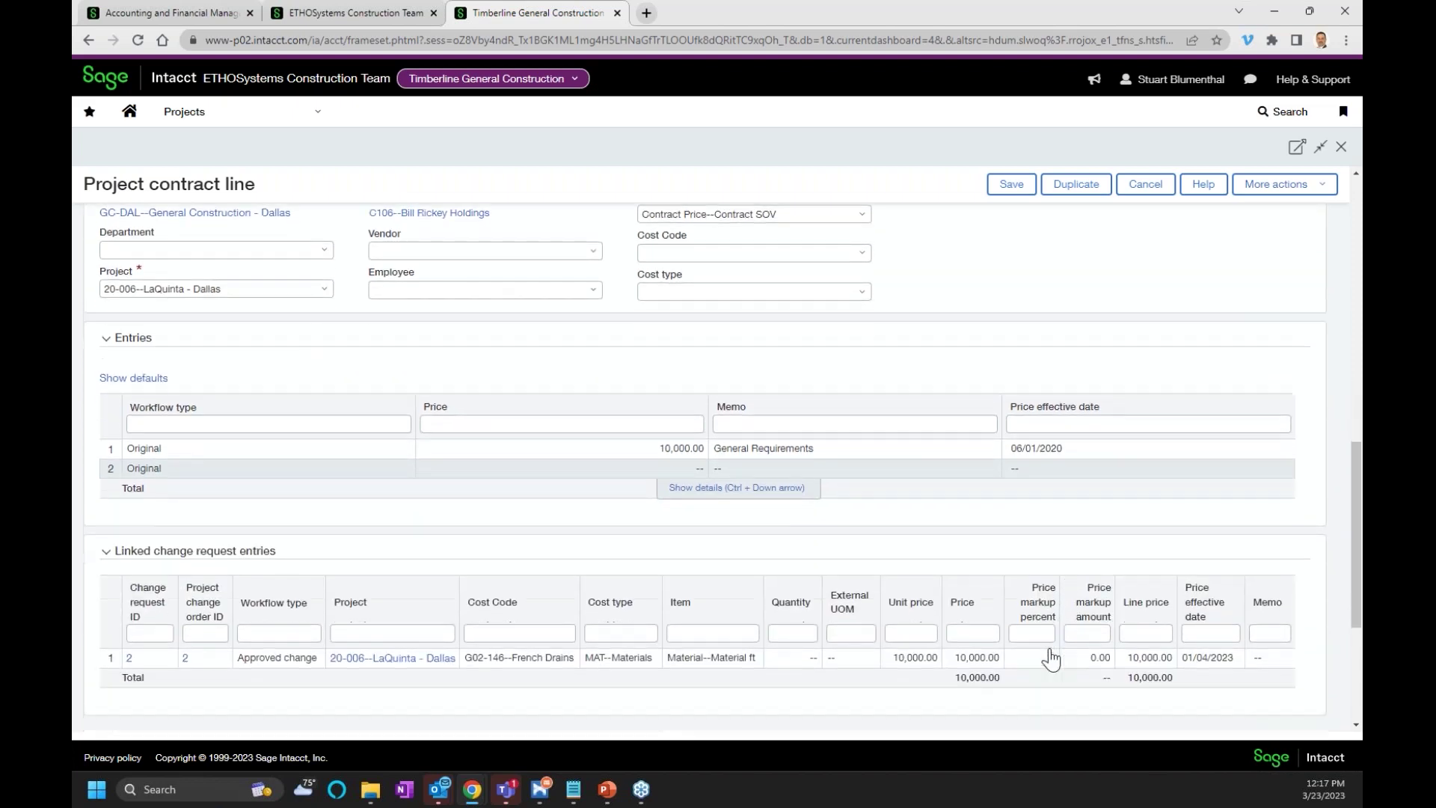
scroll(1050, 655, "down", 1)
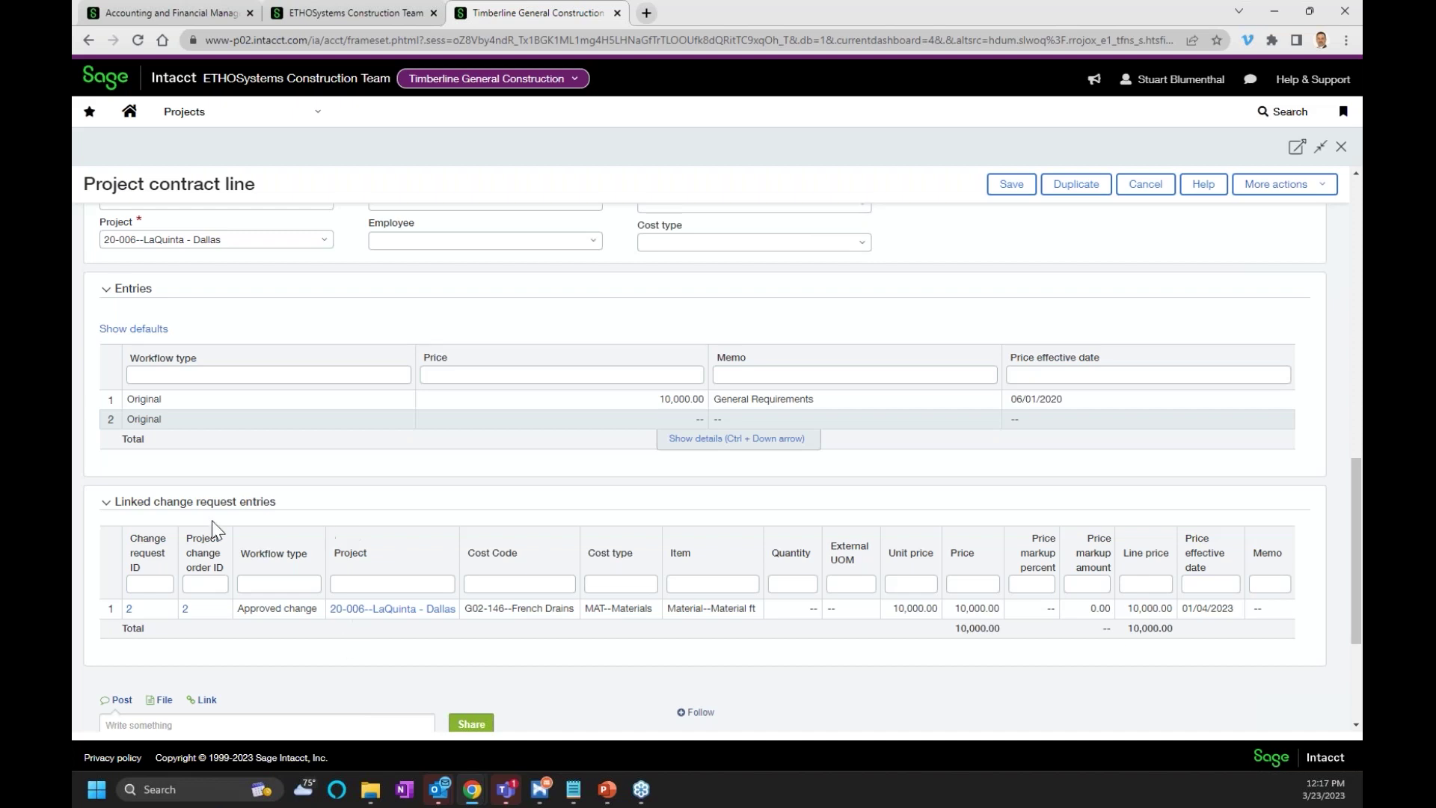
left_click(664, 399)
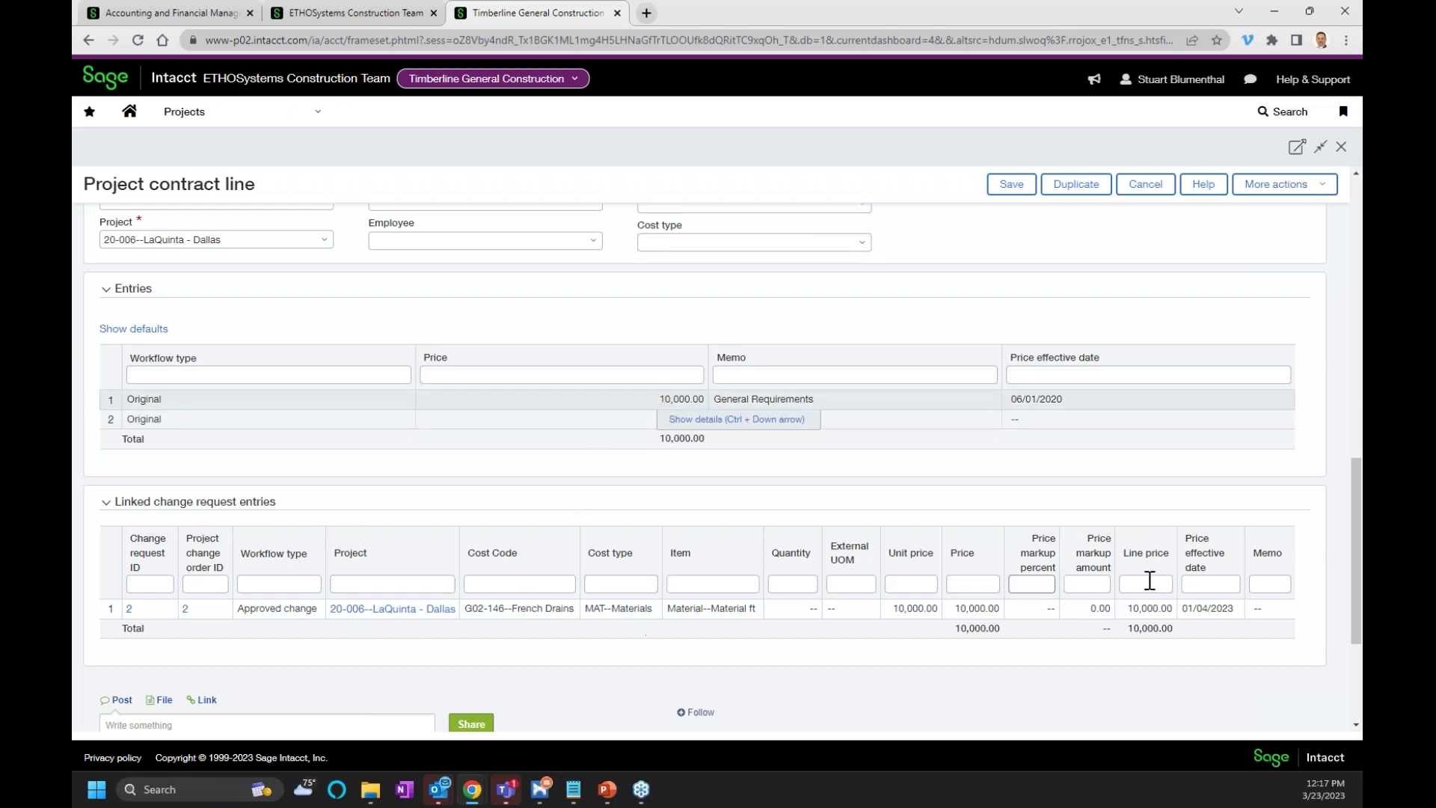
left_click_drag(1358, 547, 1325, 266)
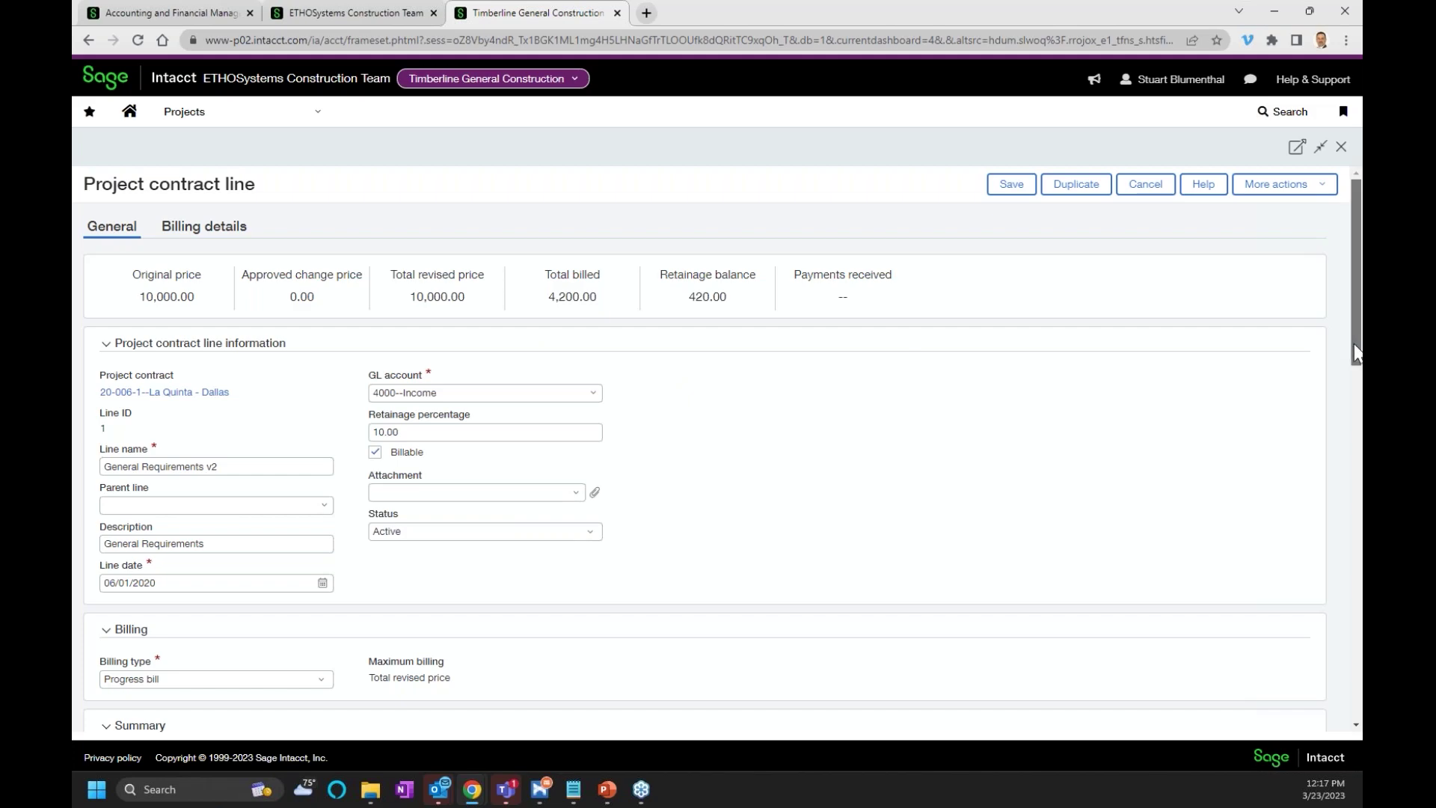
left_click_drag(1360, 356, 1355, 723)
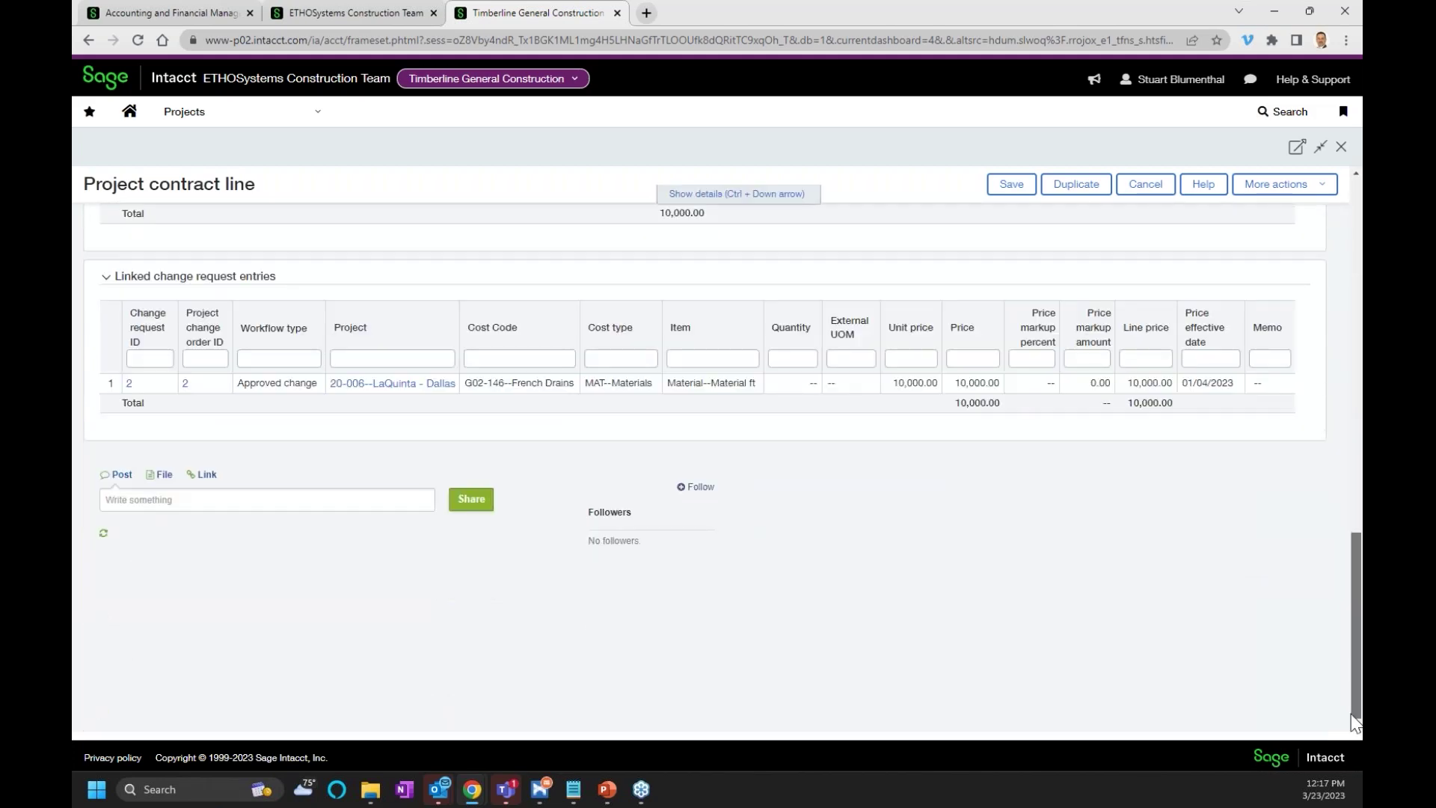
left_click_drag(1356, 723, 1351, 194)
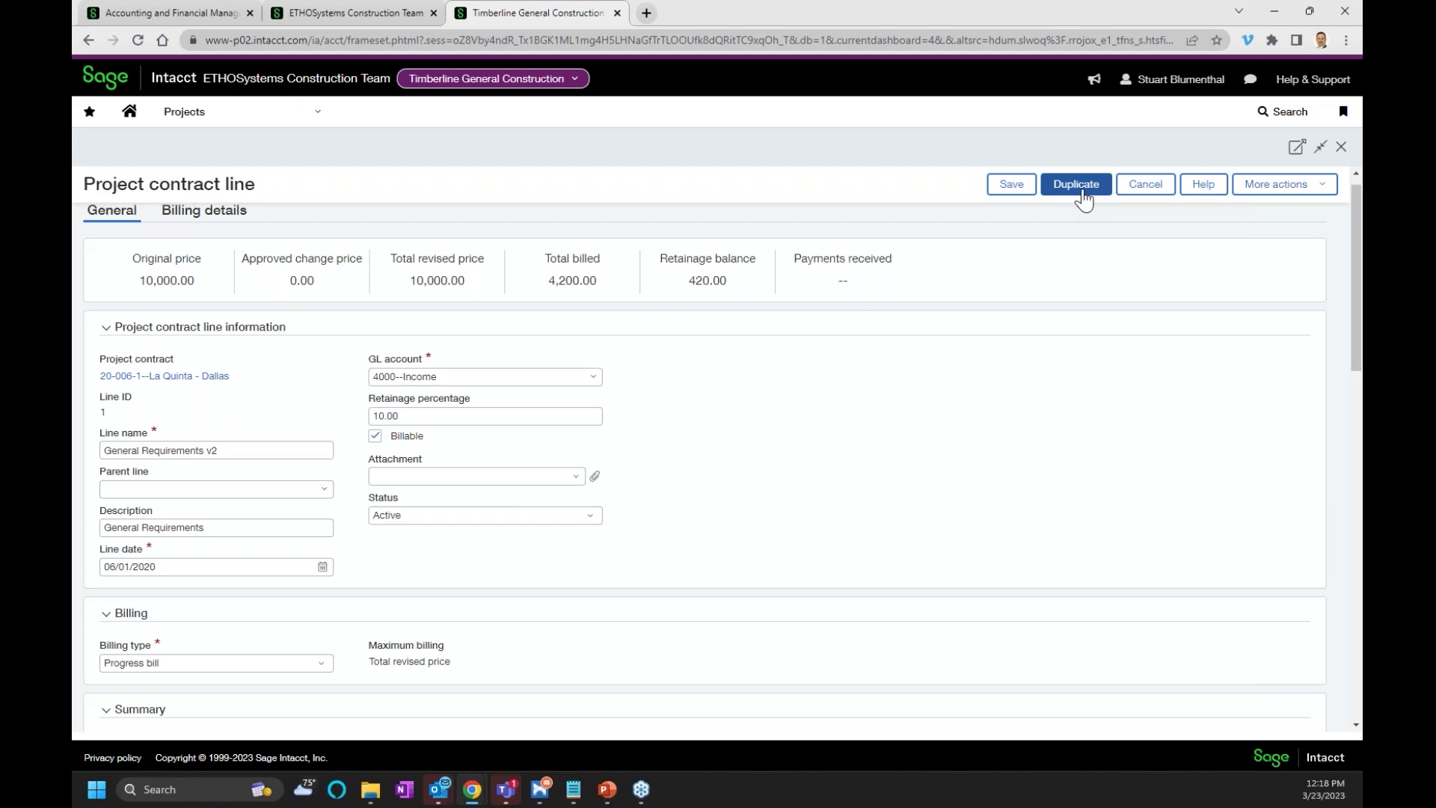
Step: Close the contract line without saving and check the total revised price of General Requirements v2 against the contract's price summary
left_click(1128, 192)
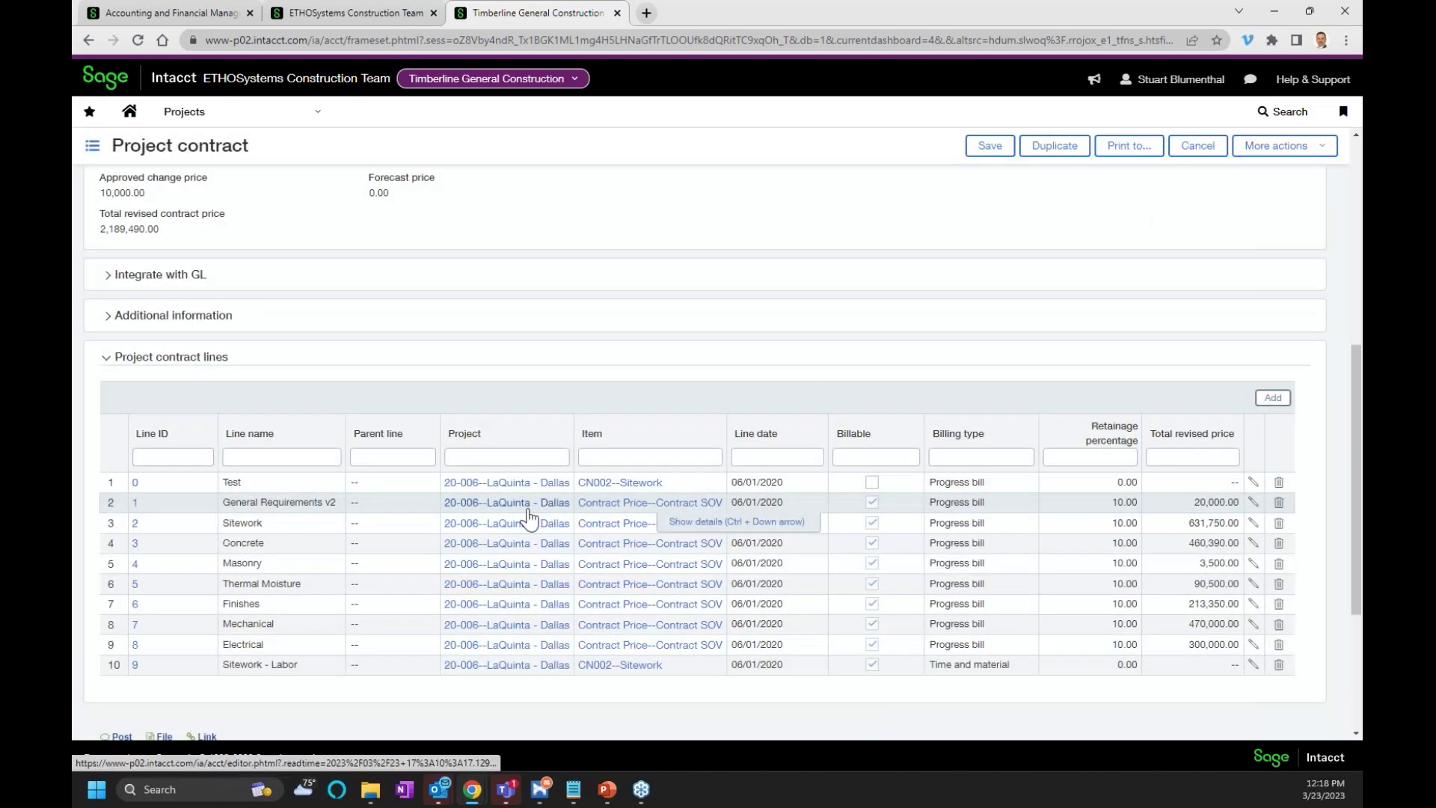
scroll(528, 516, "up", 1)
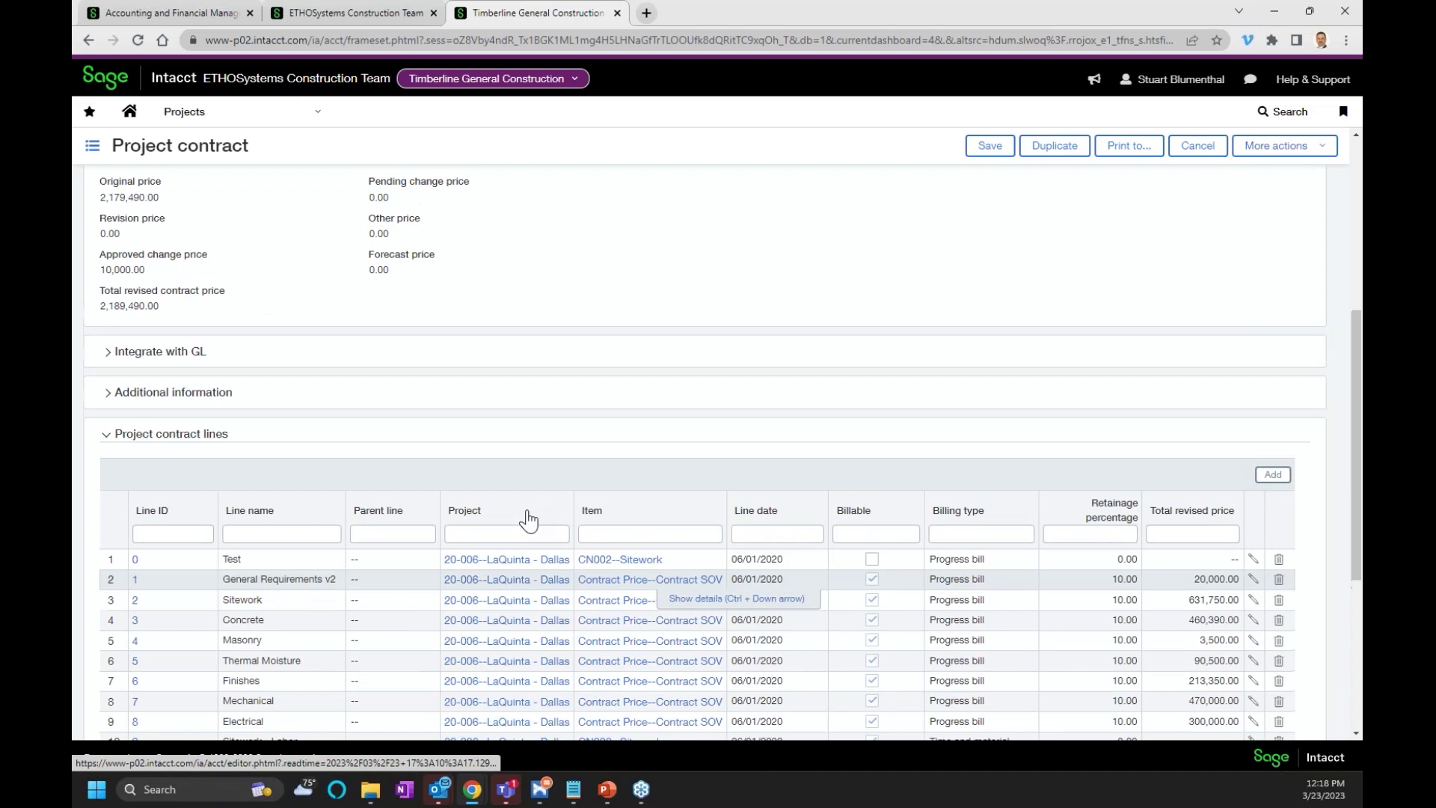
double_click(1200, 582)
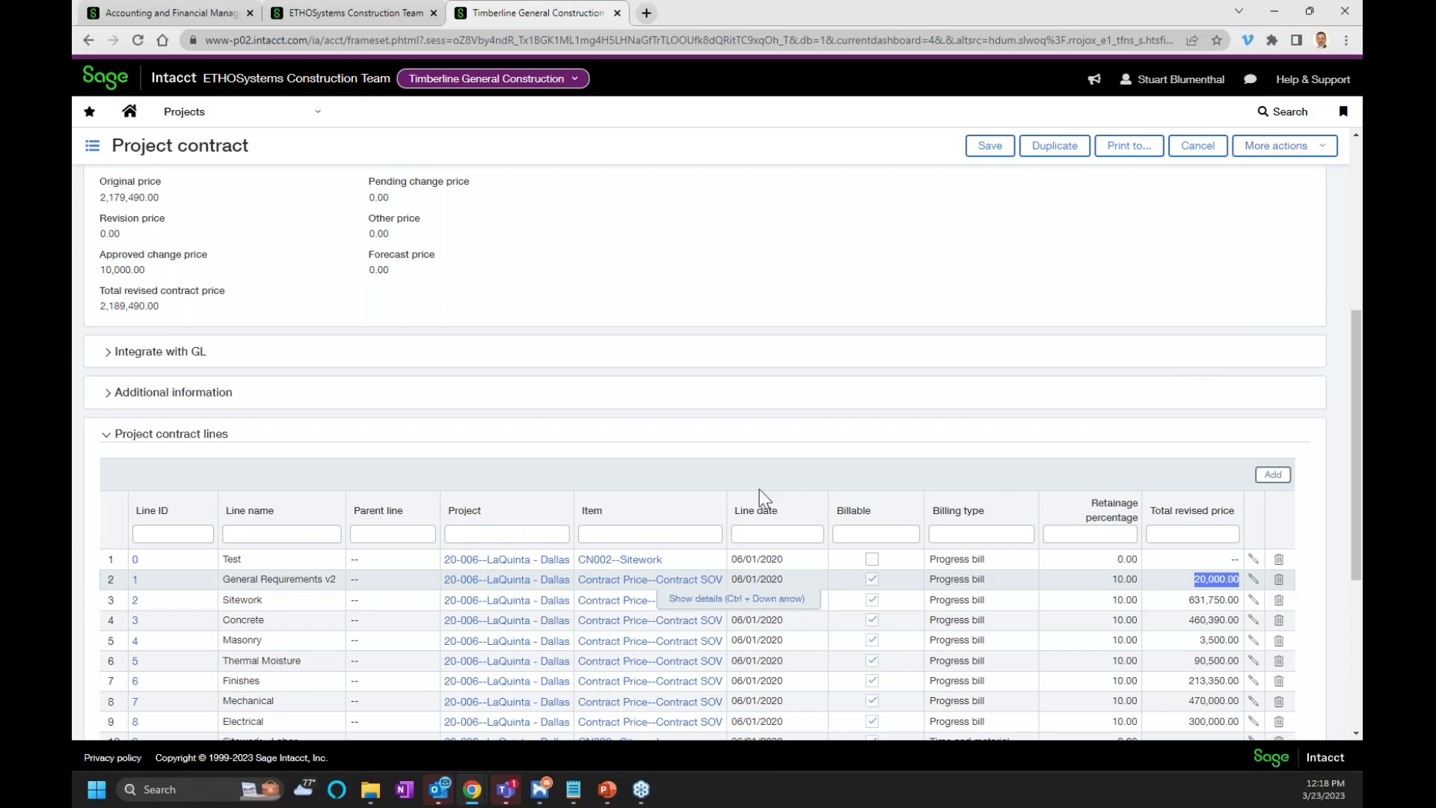
scroll(324, 558, "down", 1)
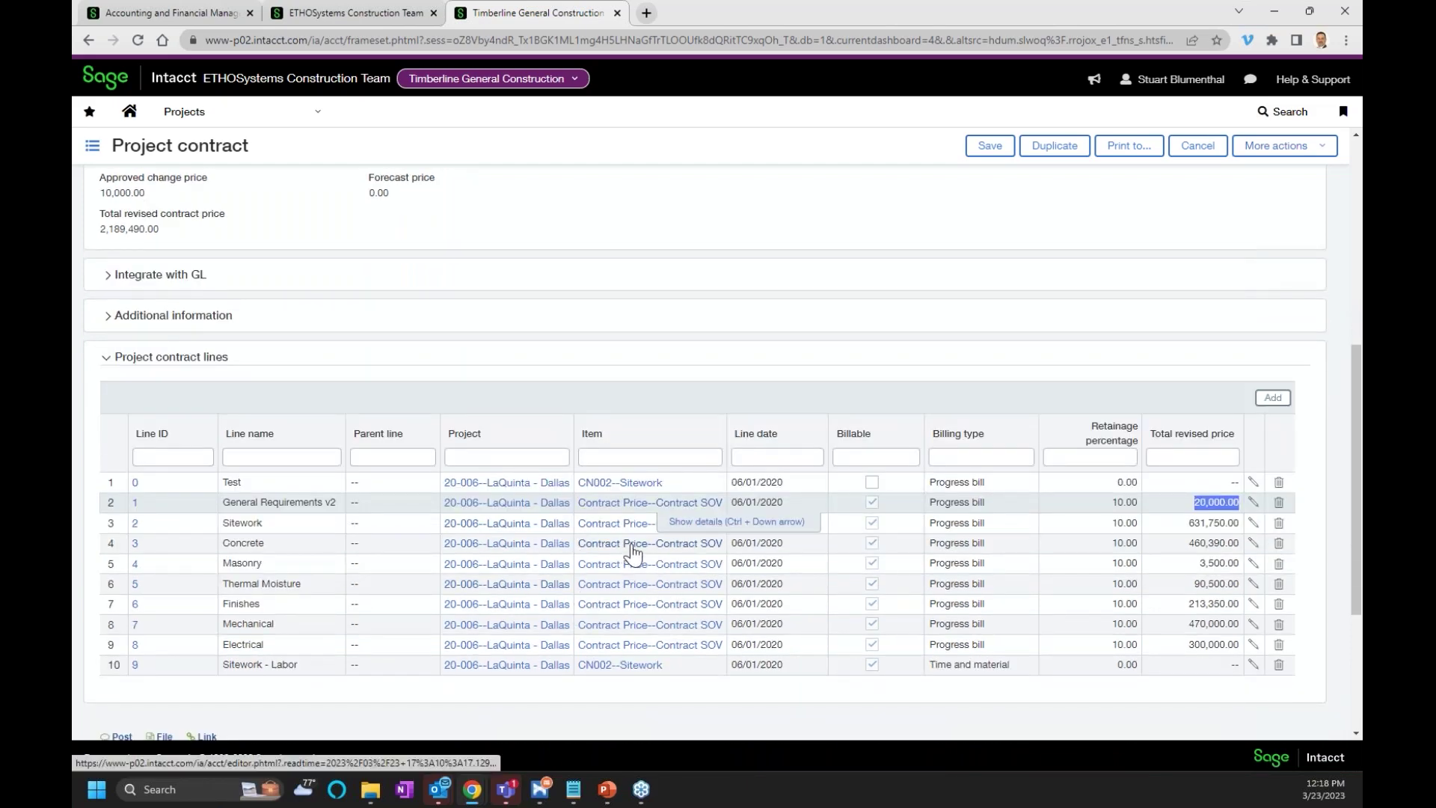
scroll(645, 557, "up", 2)
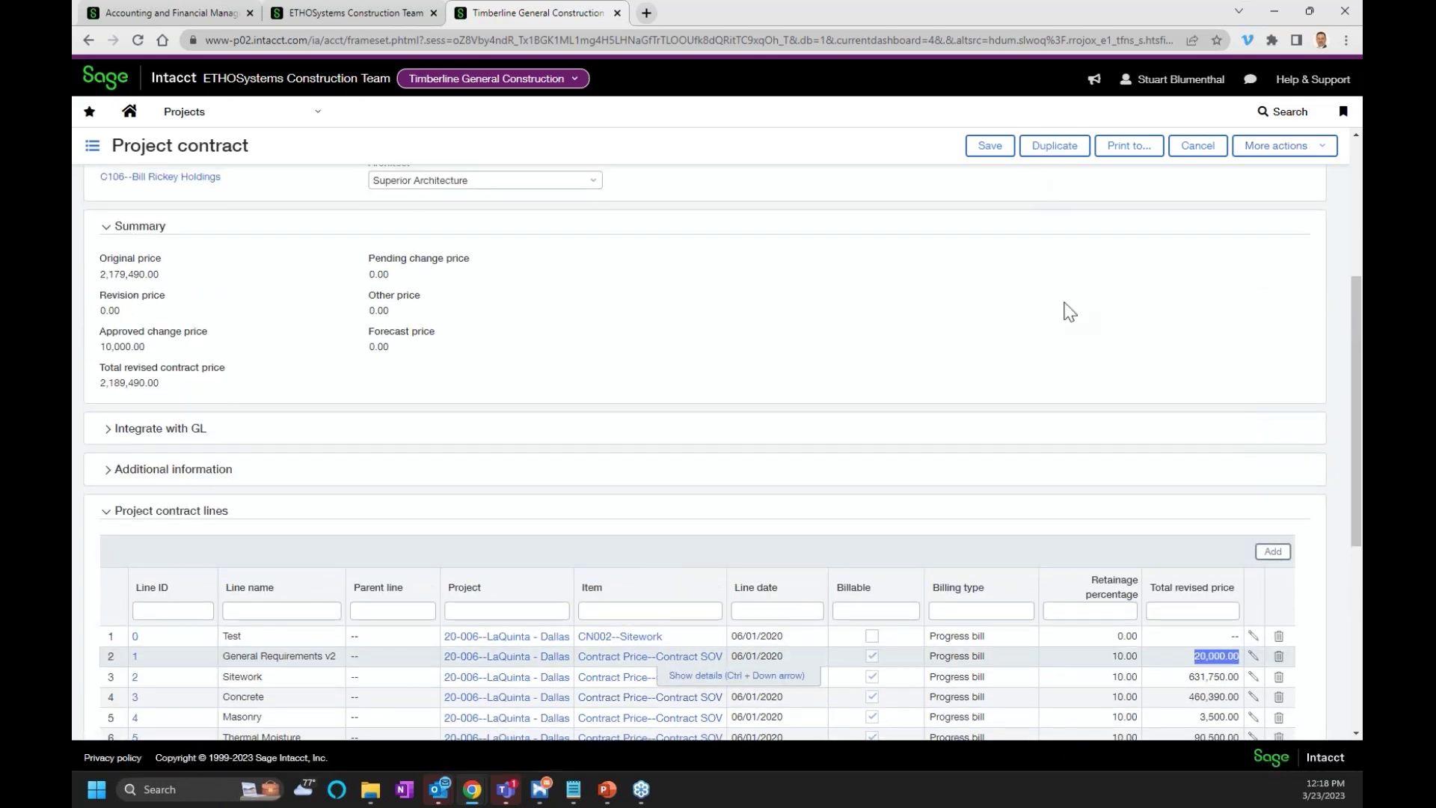
scroll(1063, 314, "up", 4)
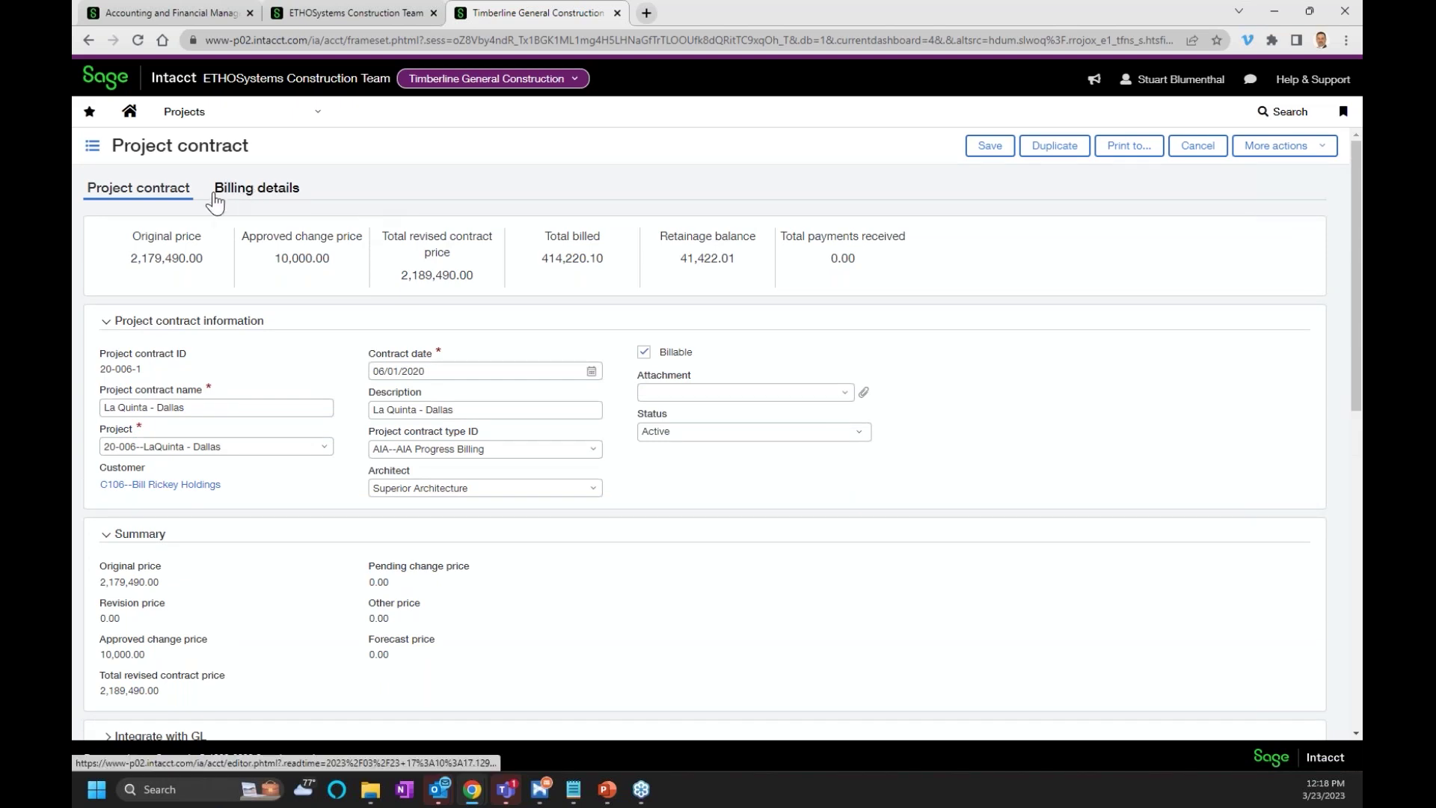
Step: Review the contract's approved change price, total revised contract price, total billed, retainage balance and total payments received
double_click(303, 261)
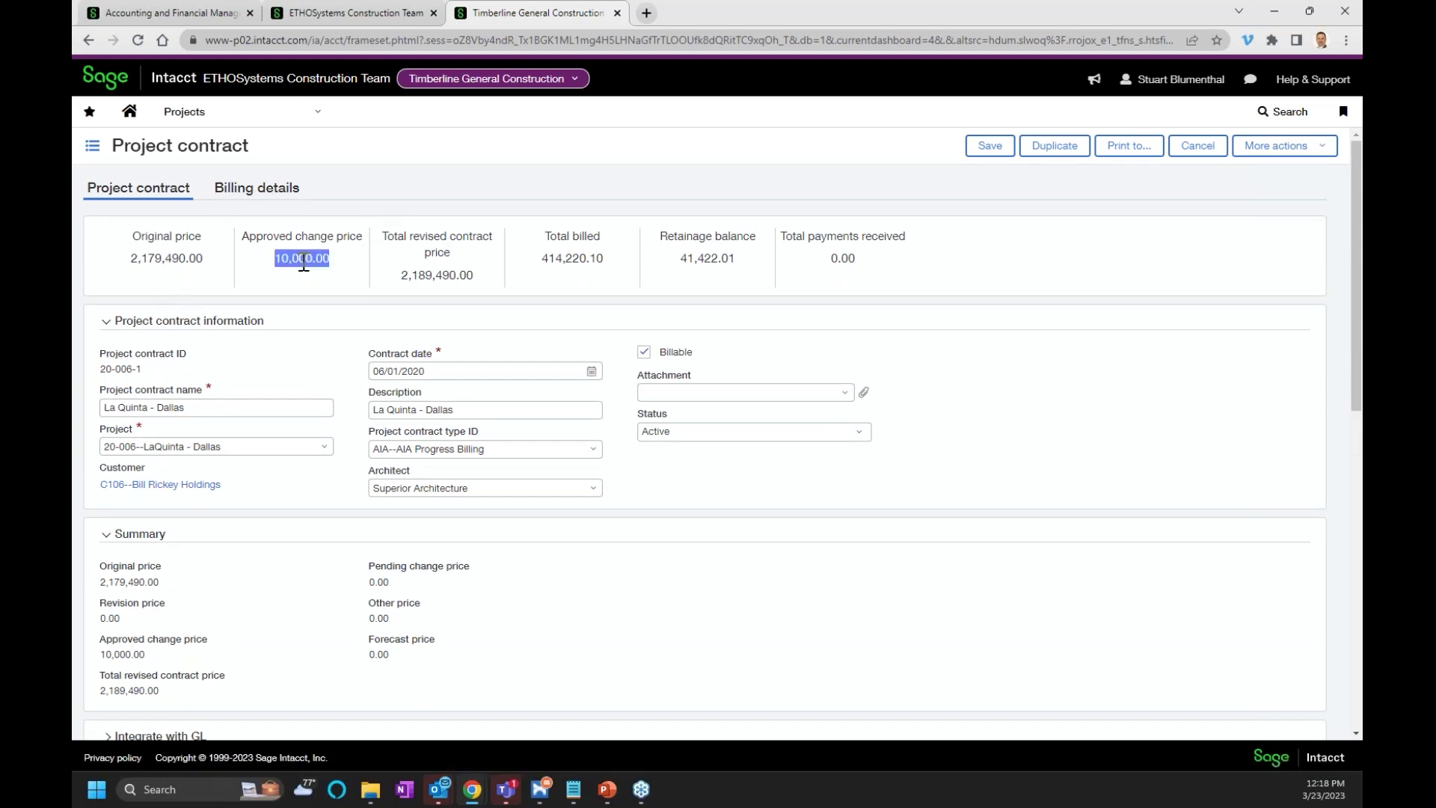
double_click(419, 277)
double_click(572, 258)
left_click(703, 260)
double_click(843, 259)
Step: Examine the contract's billing details and invoice list, open the AR invoice dated 08/31/2021, and close it again
left_click(257, 189)
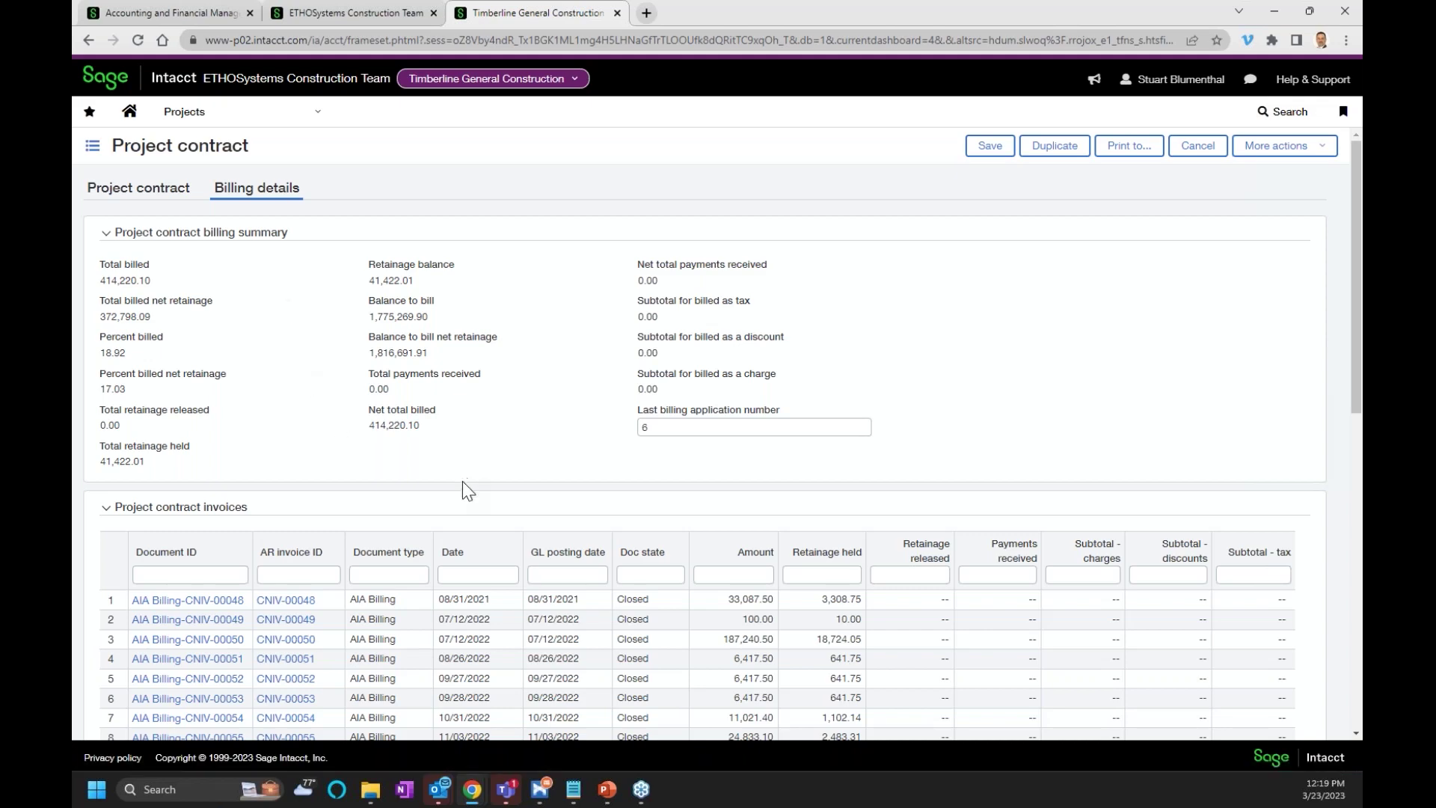
scroll(462, 482, "down", 3)
scroll(539, 517, "down", 1)
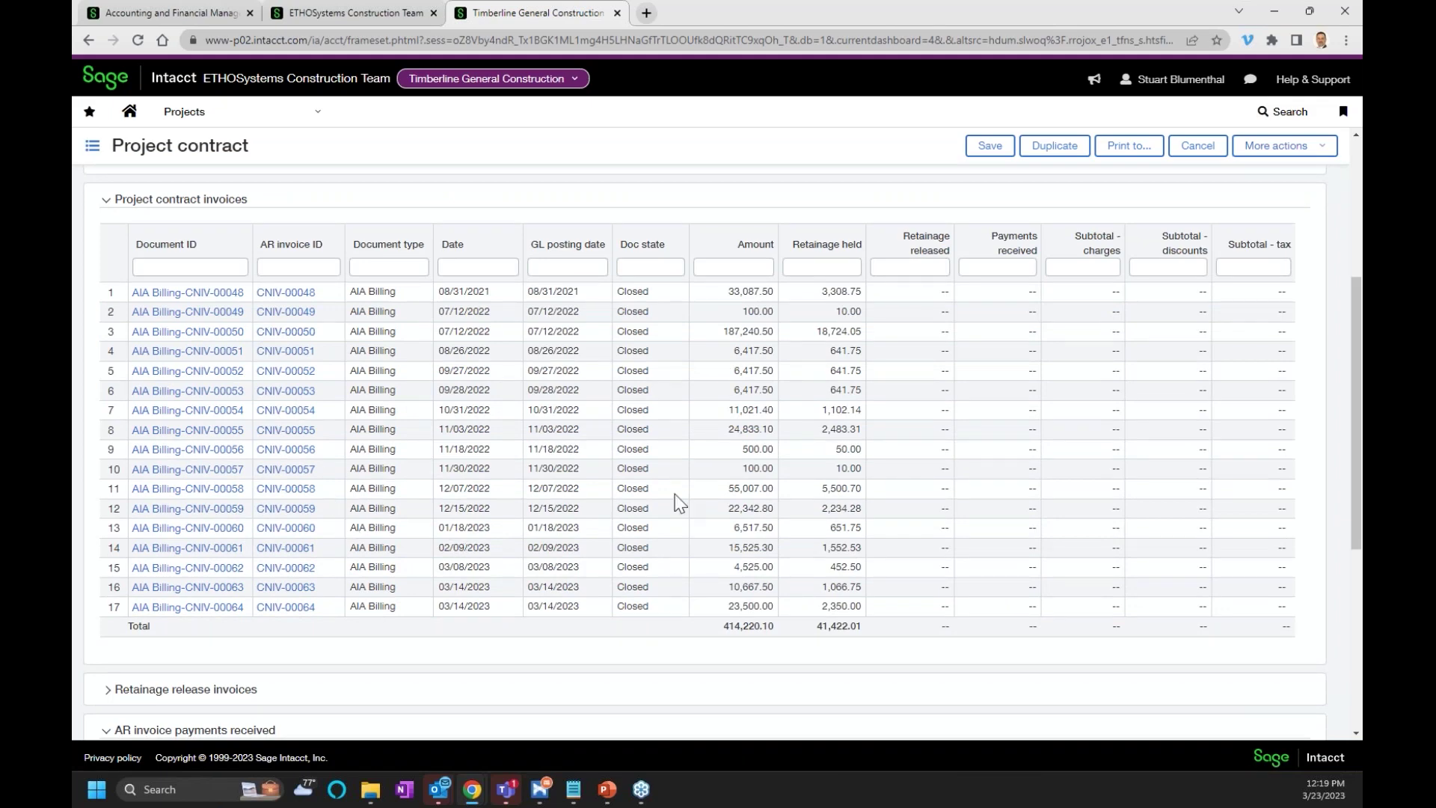
left_click(305, 297)
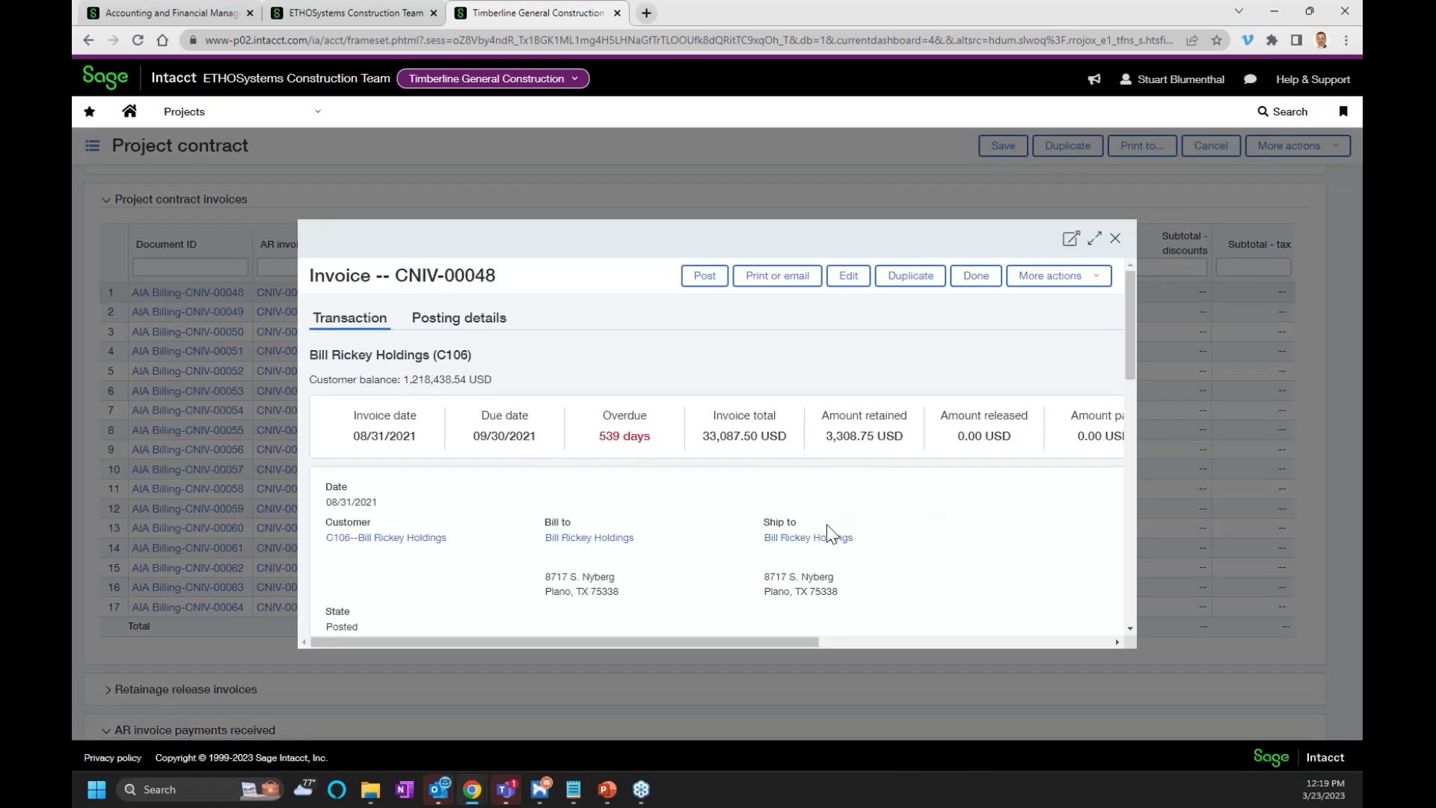
left_click(1114, 238)
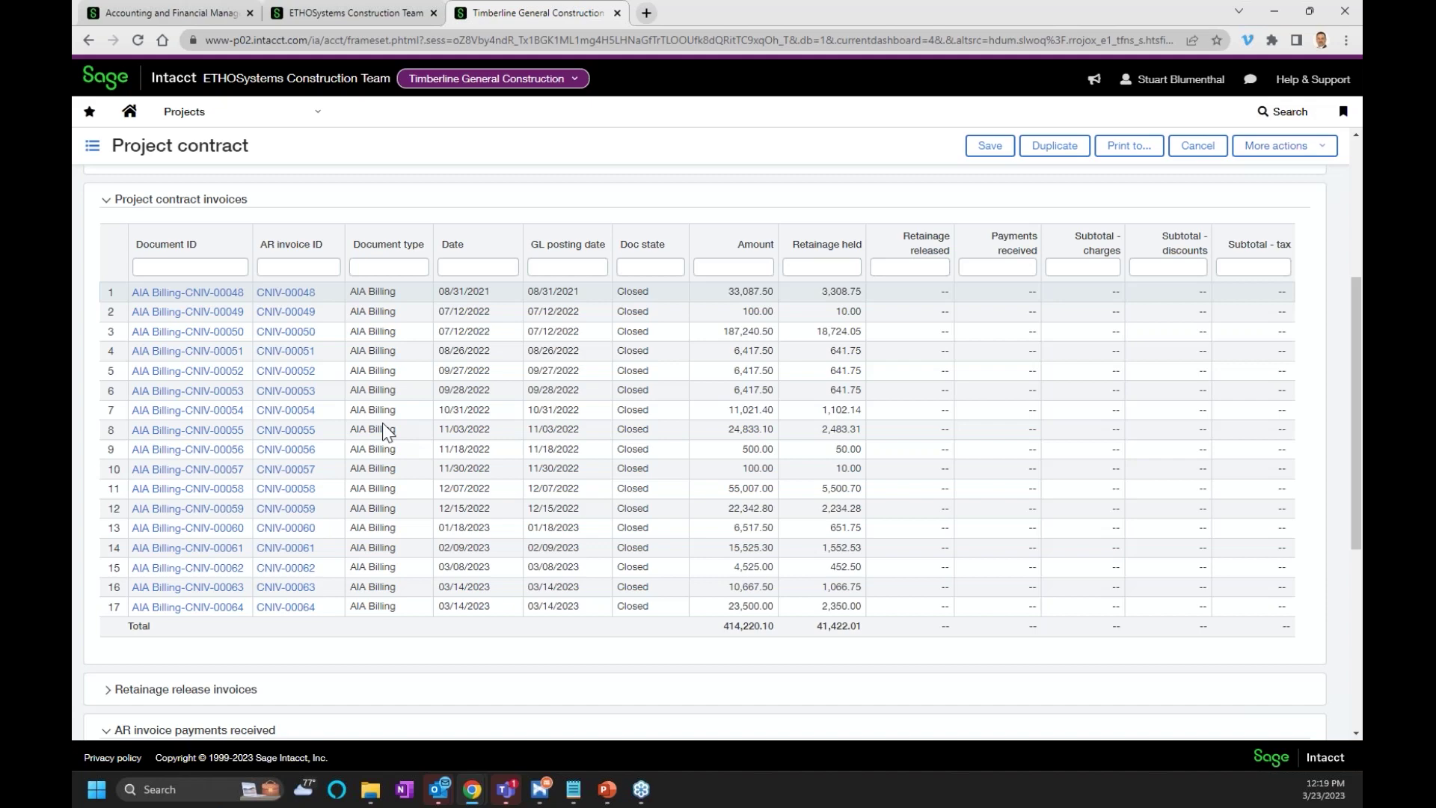
Step: Expand the retainage release invoices and examine them with the AR invoice payments received, returning to the billing summary
scroll(386, 432, "down", 2)
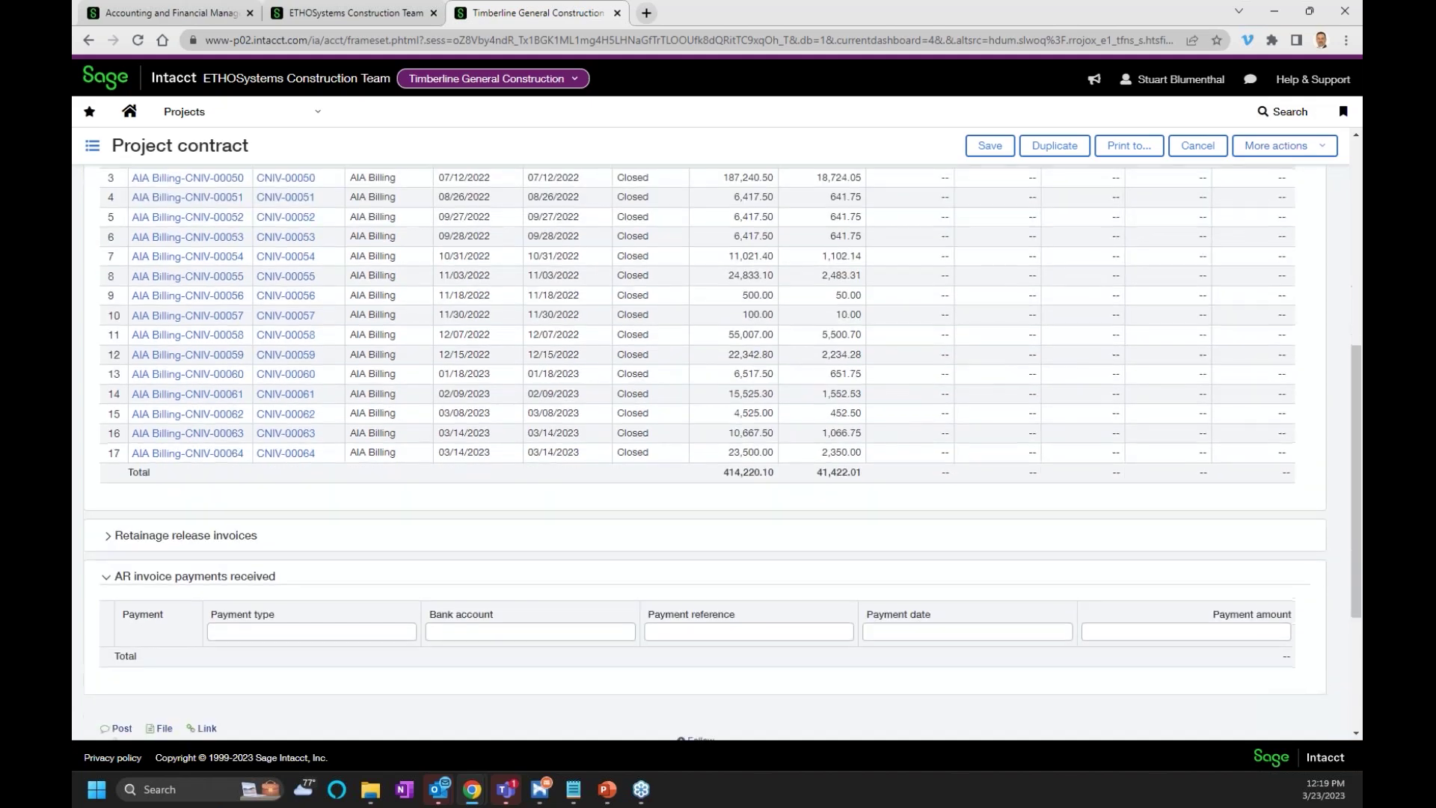
left_click(110, 539)
scroll(240, 545, "down", 1)
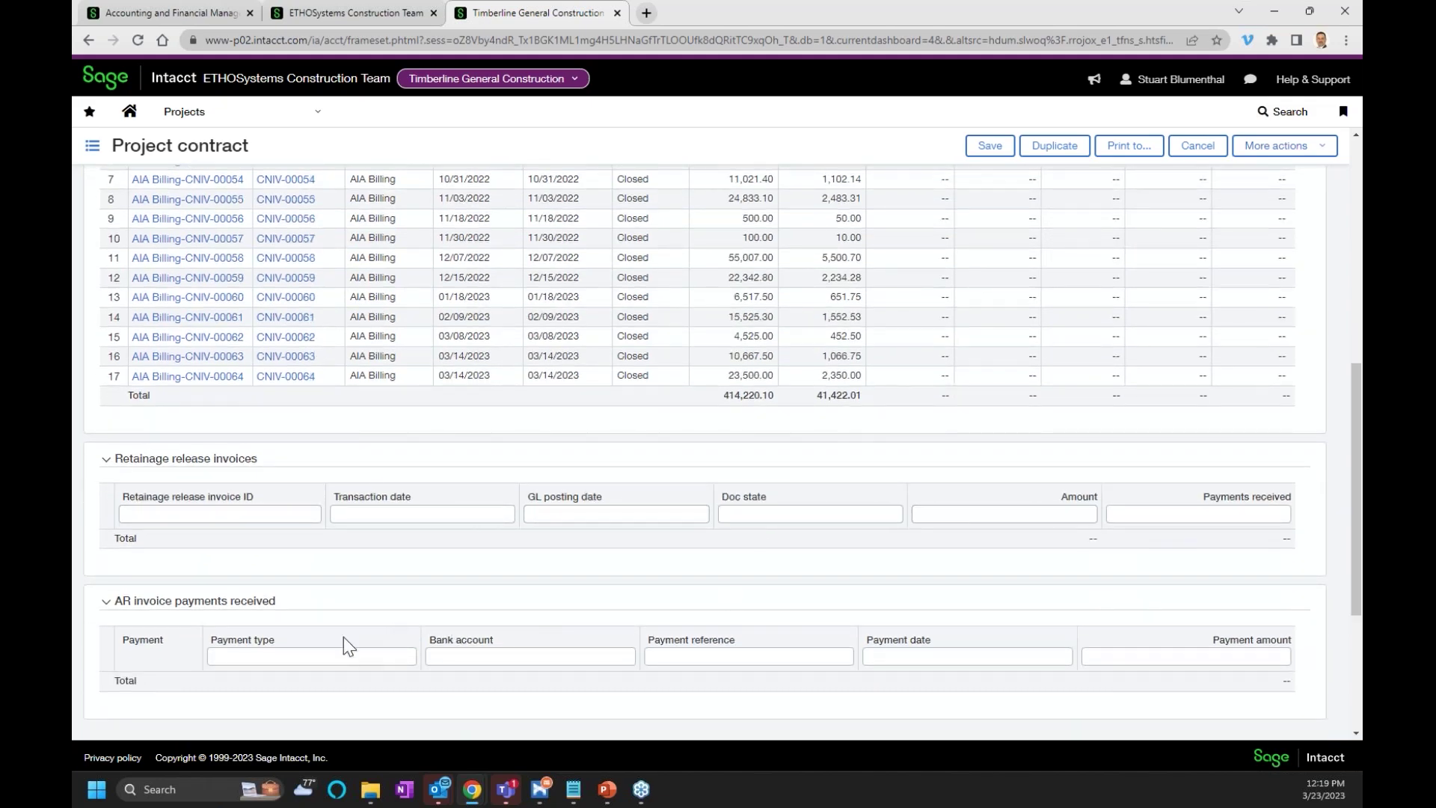
scroll(343, 646, "down", 3)
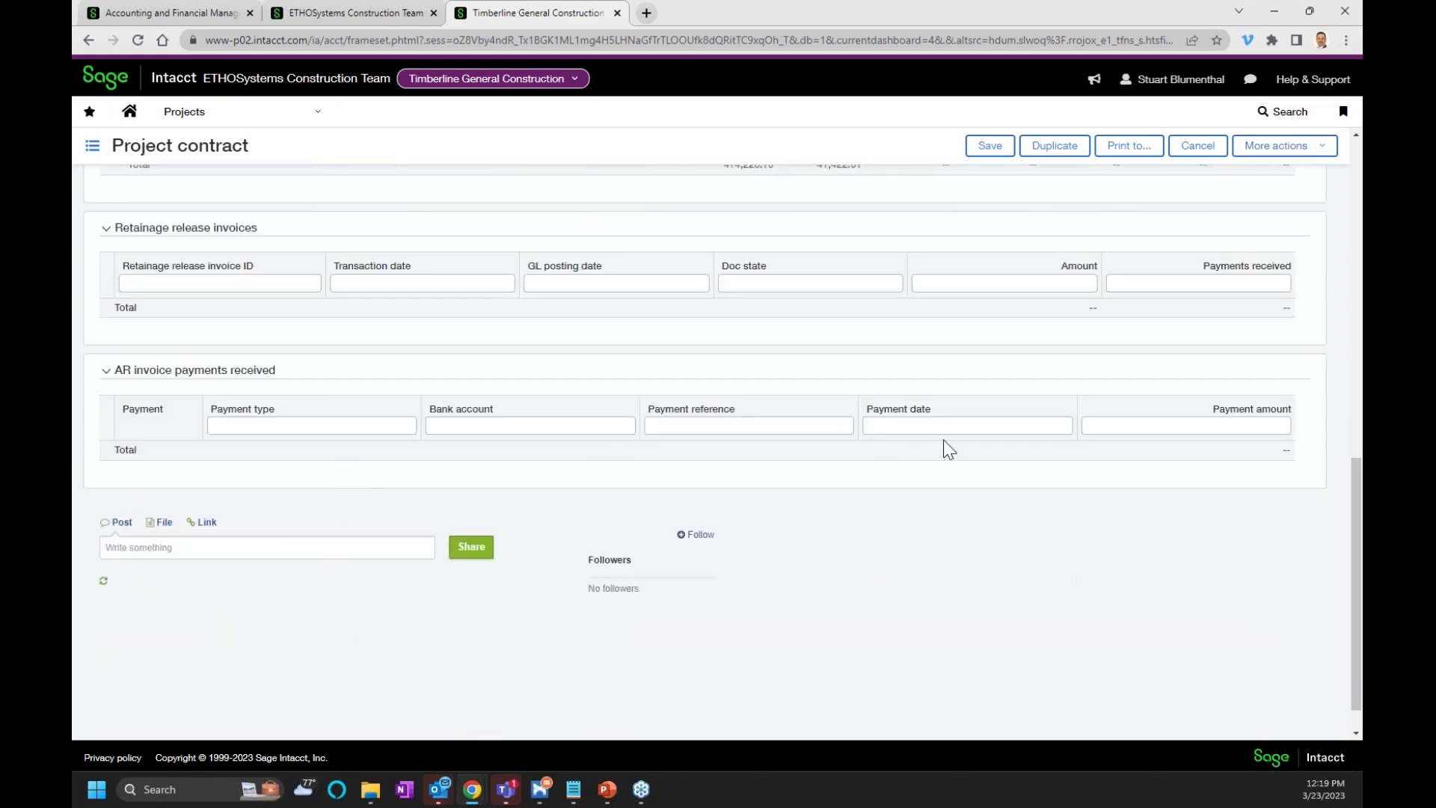
scroll(944, 469, "up", 4)
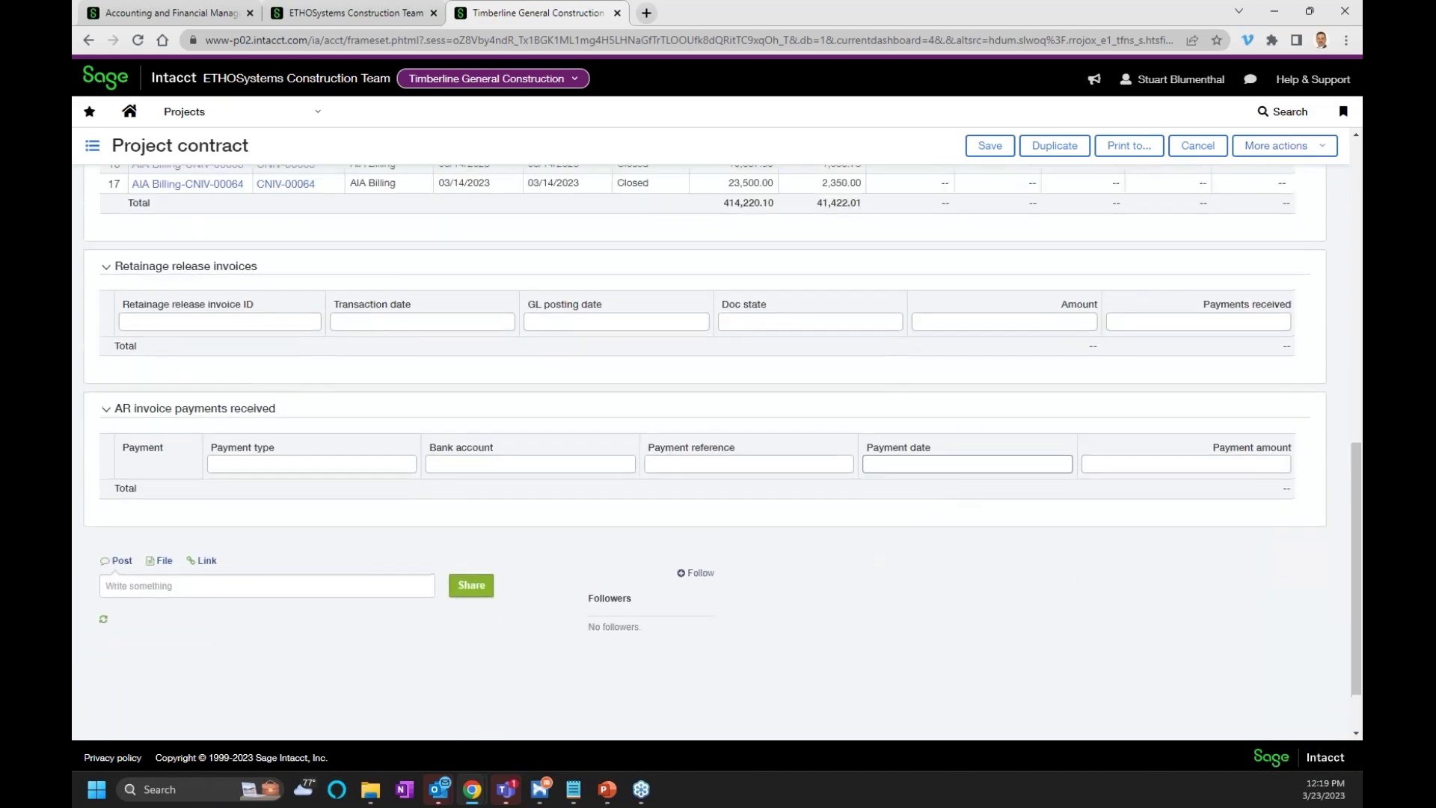
scroll(944, 469, "up", 5)
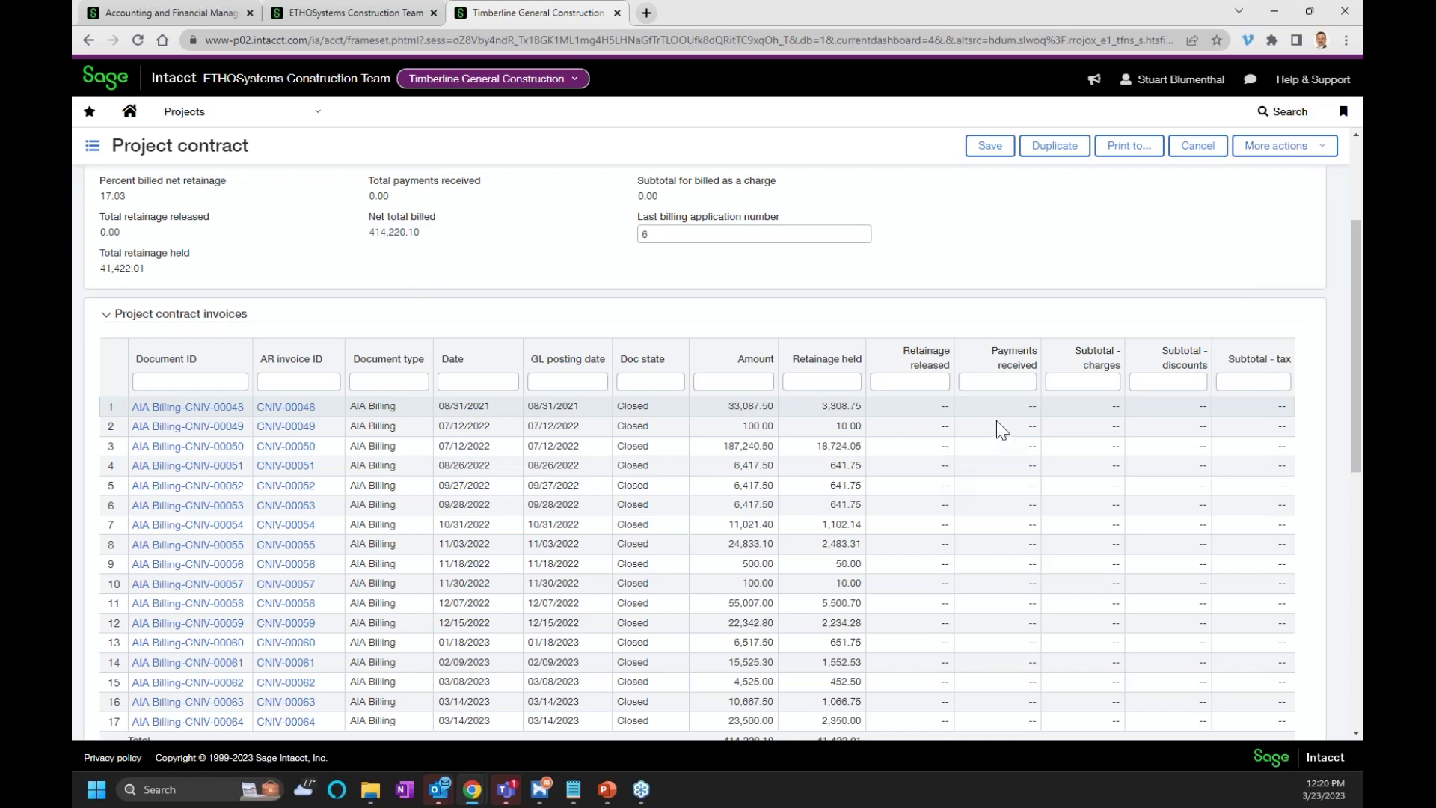
scroll(997, 421, "up", 3)
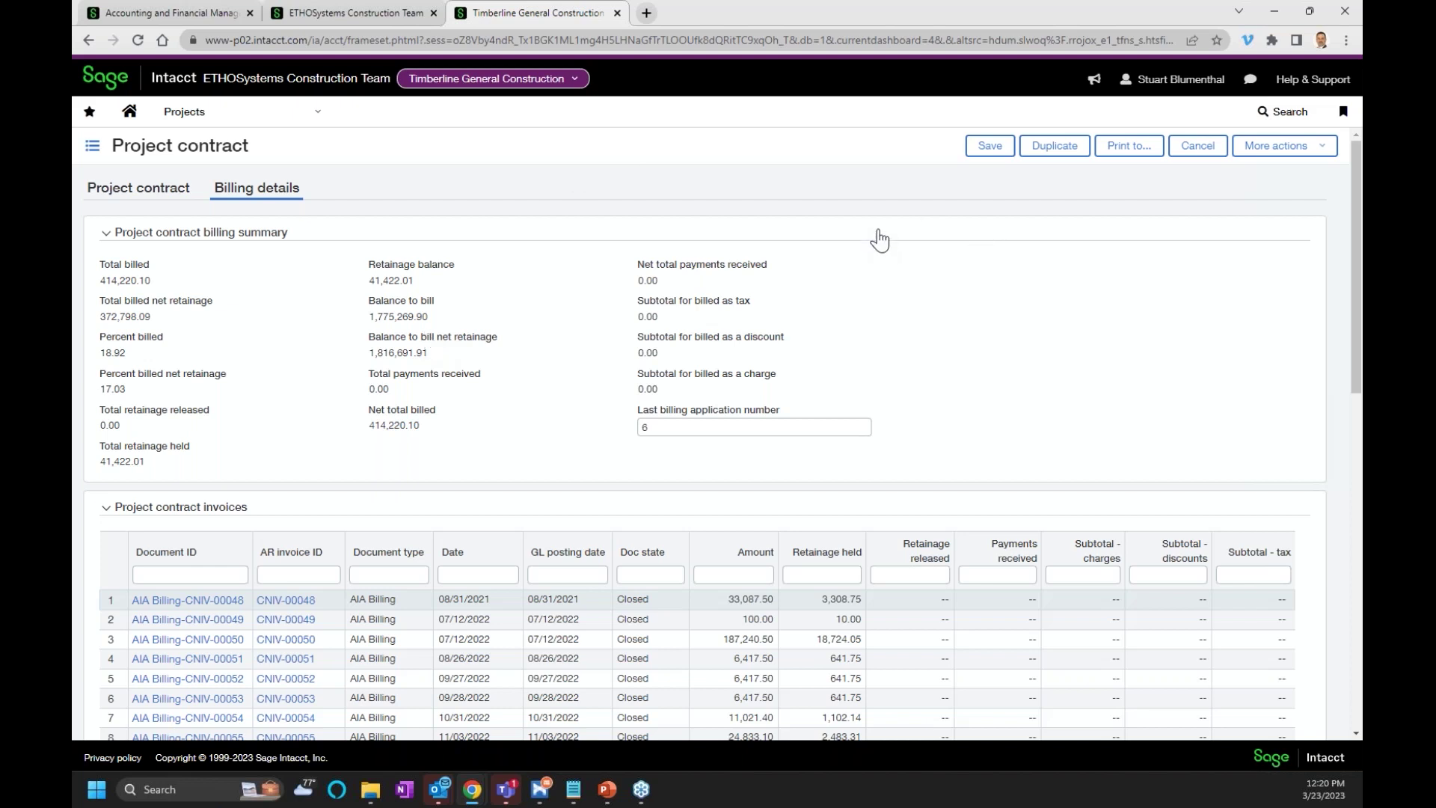
Step: Leave the project contract without saving and open the Generate invoices page for Projects
left_click(1196, 150)
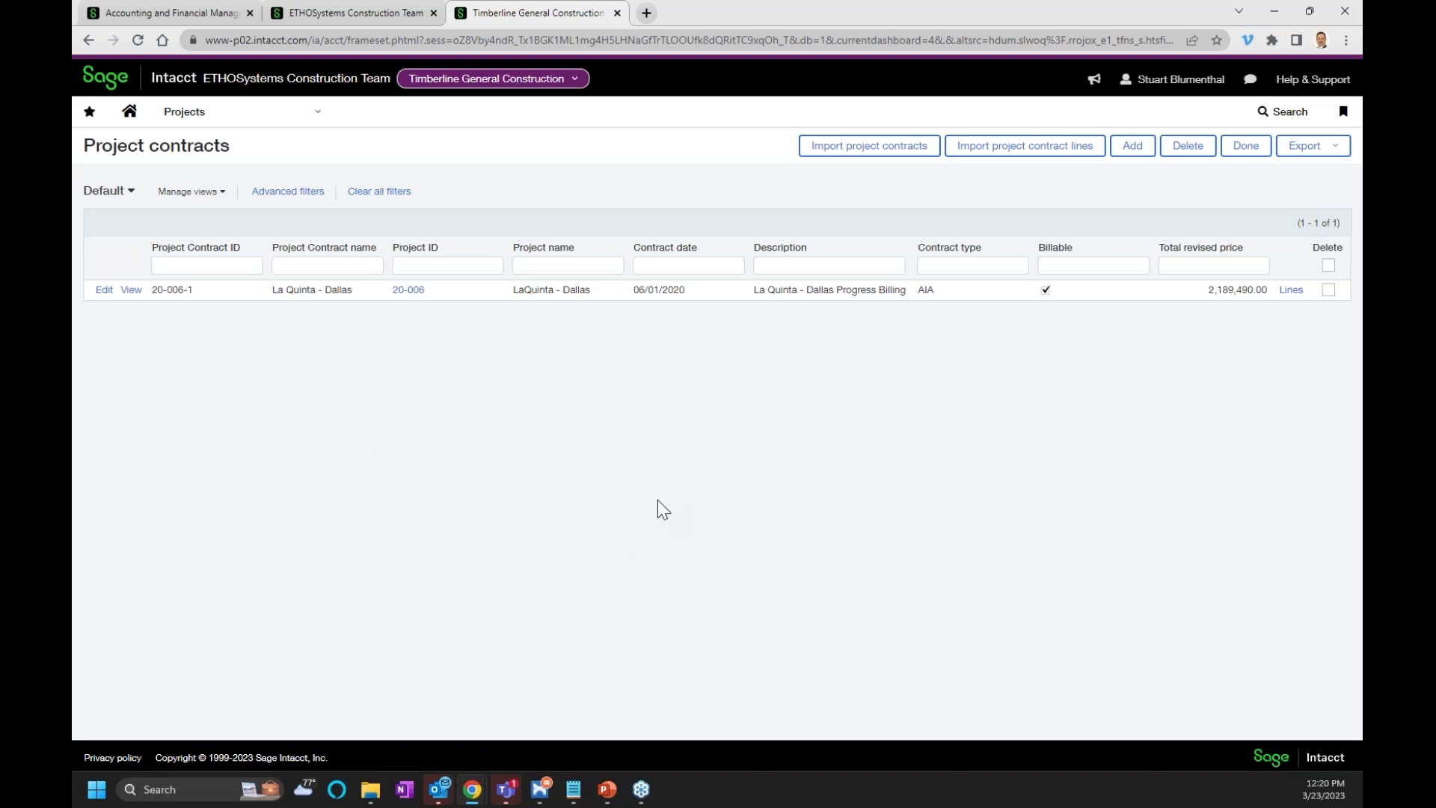
left_click(297, 119)
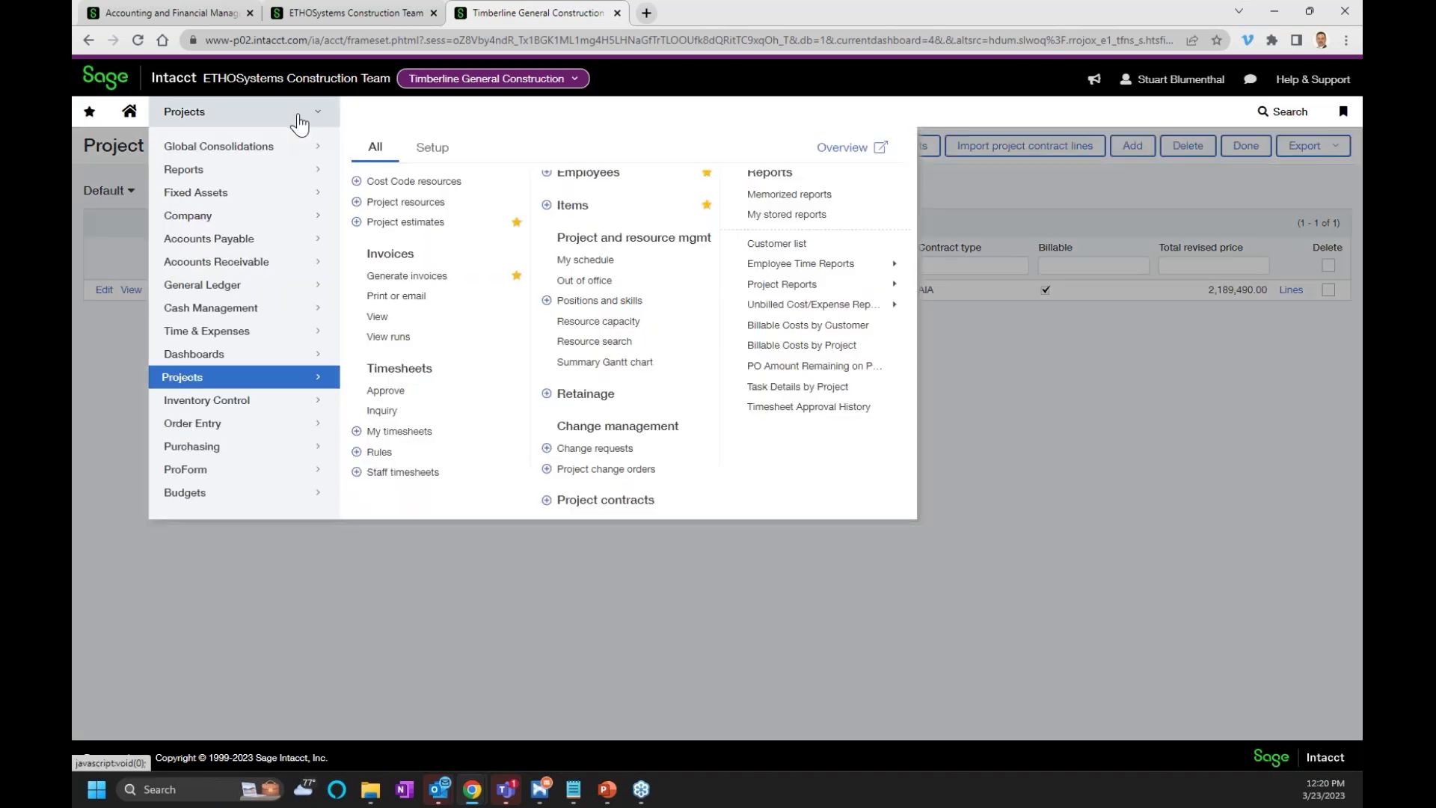
left_click(406, 277)
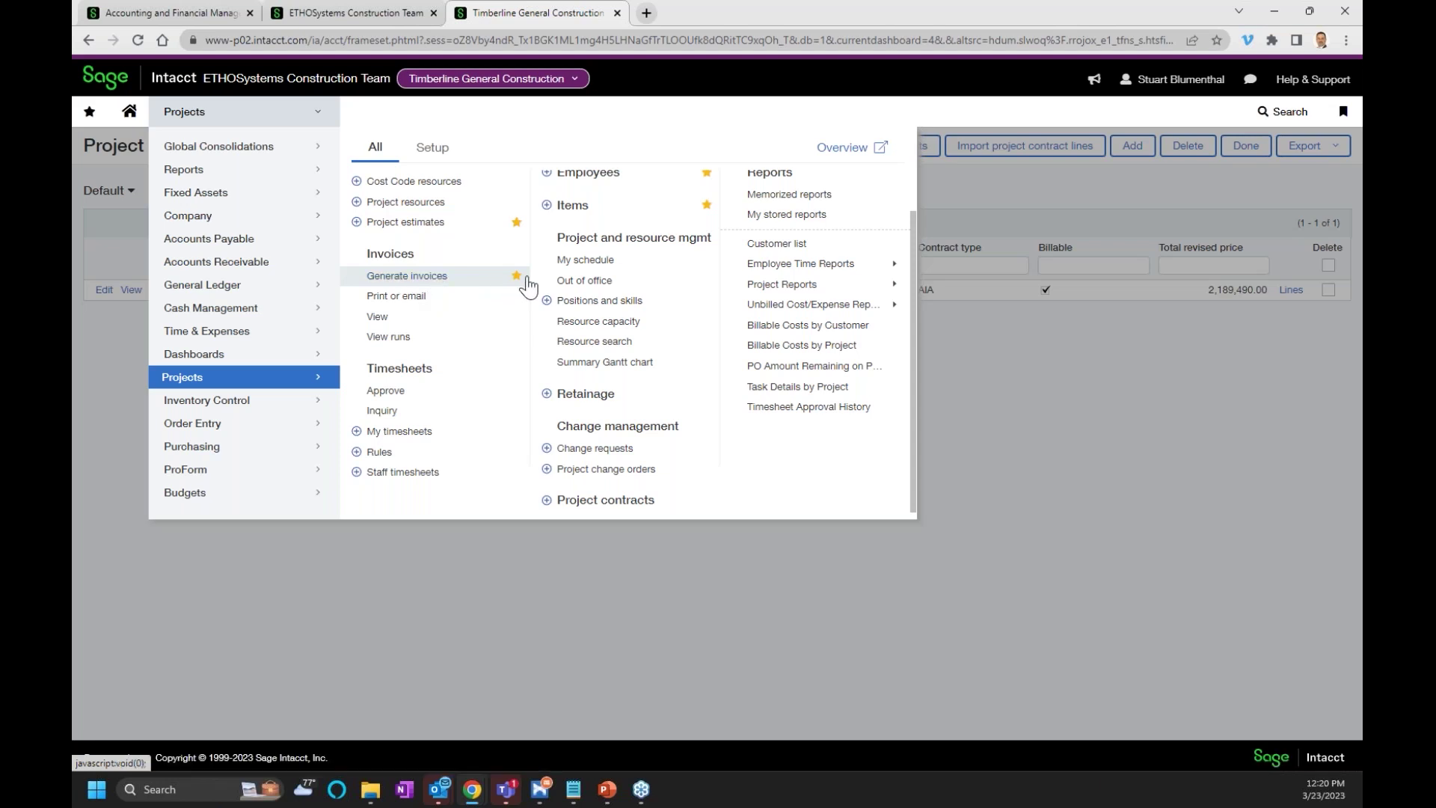
left_click(89, 112)
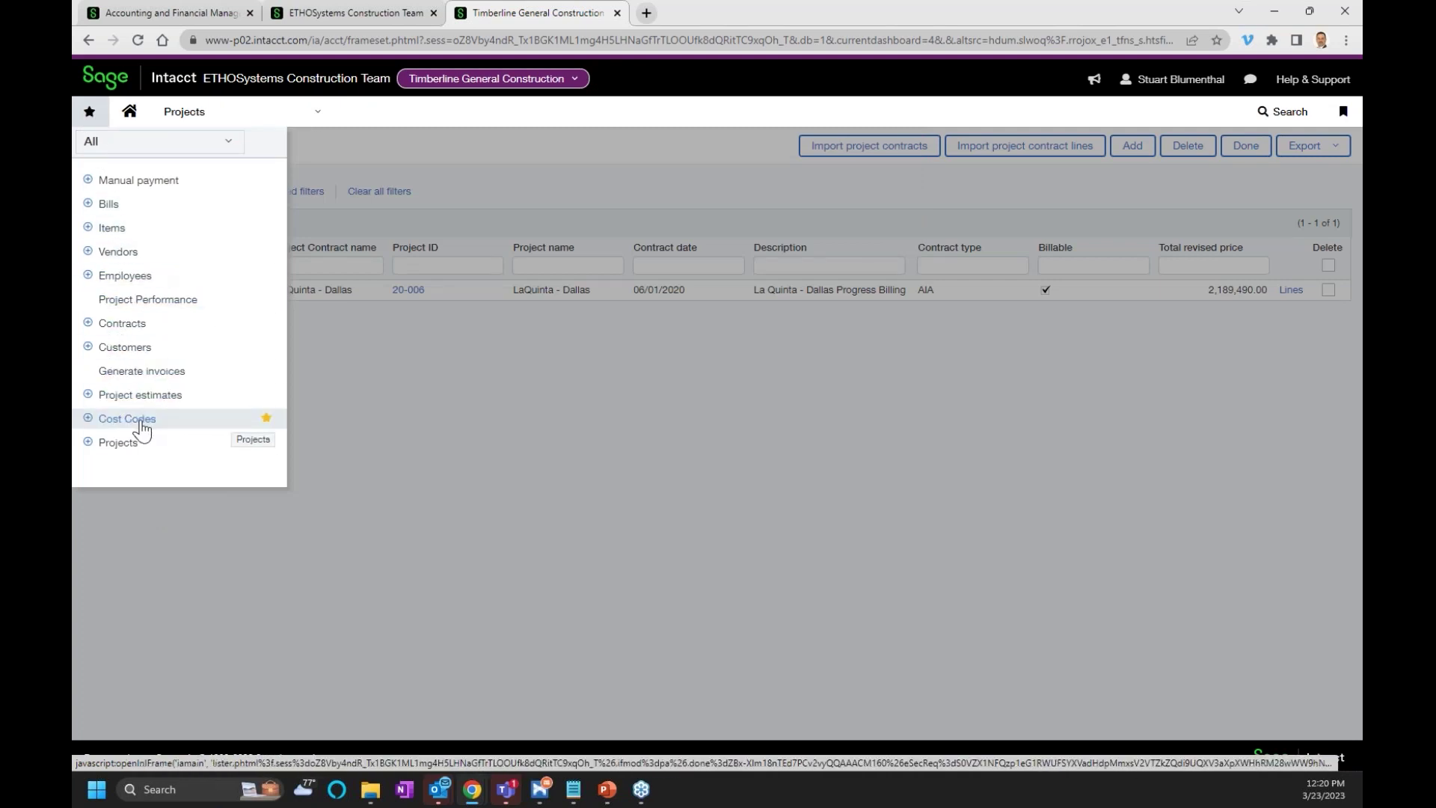
left_click(232, 120)
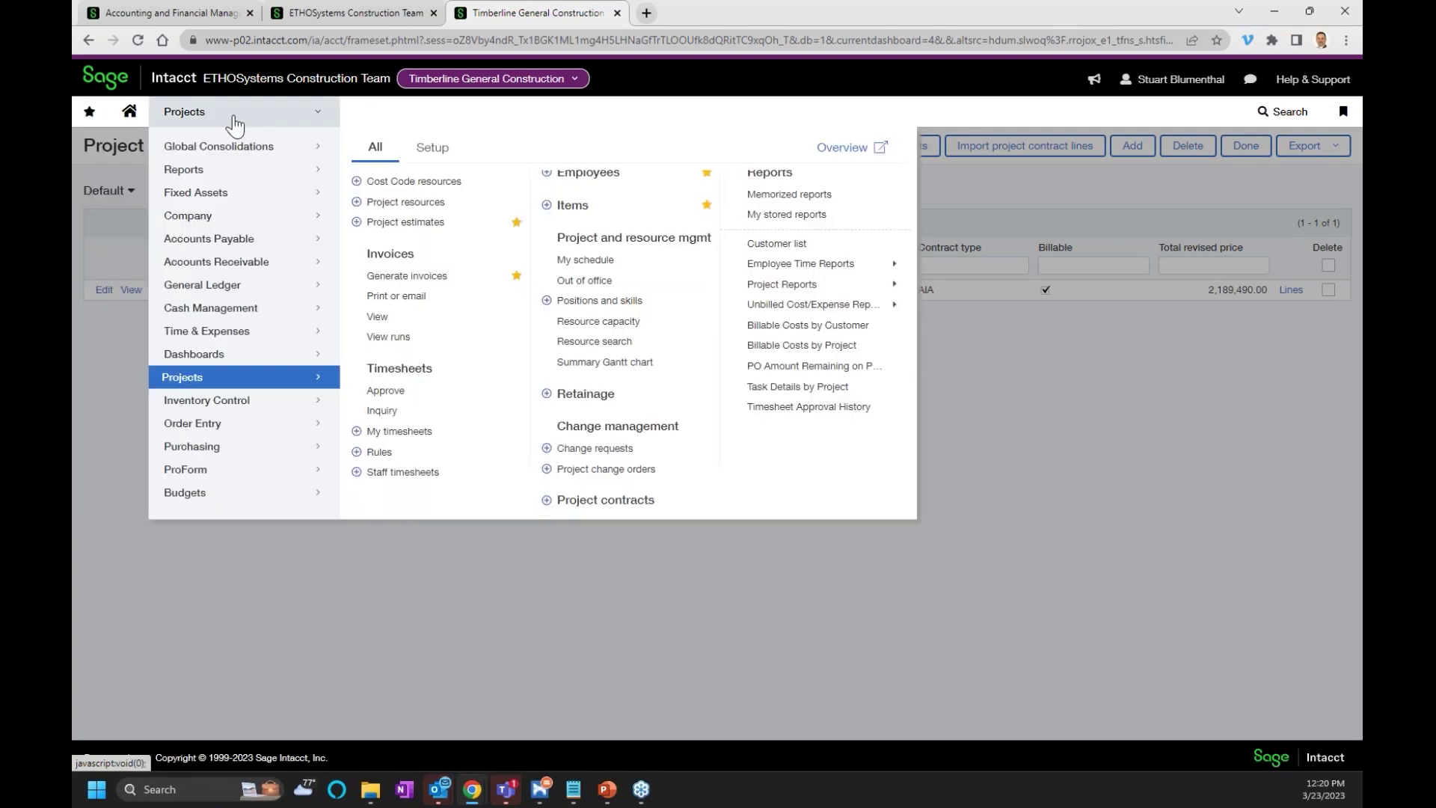
left_click(421, 281)
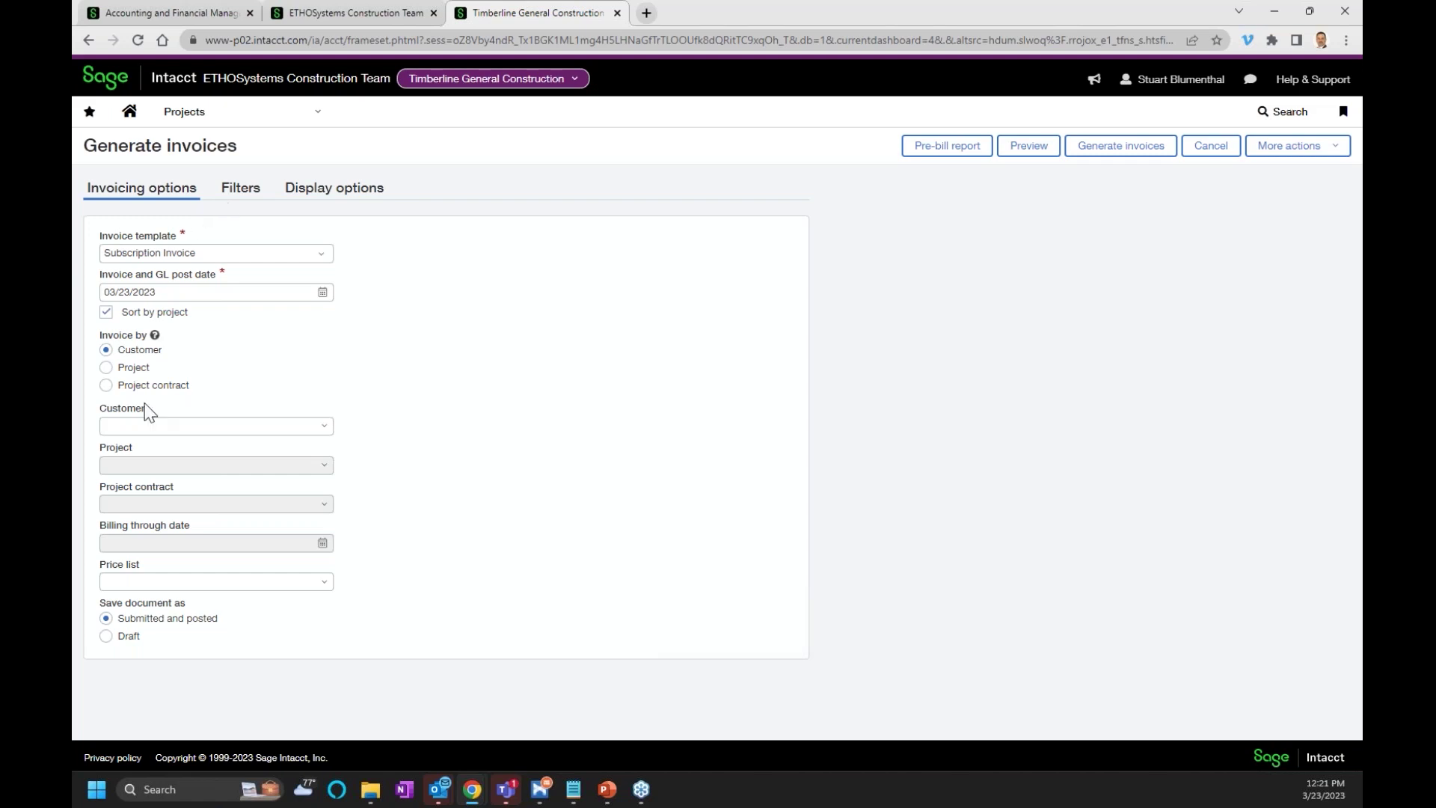
Step: Set invoicing by Project contract instead of Customer and check the available invoice templates, keeping AIA Billing
left_click(106, 386)
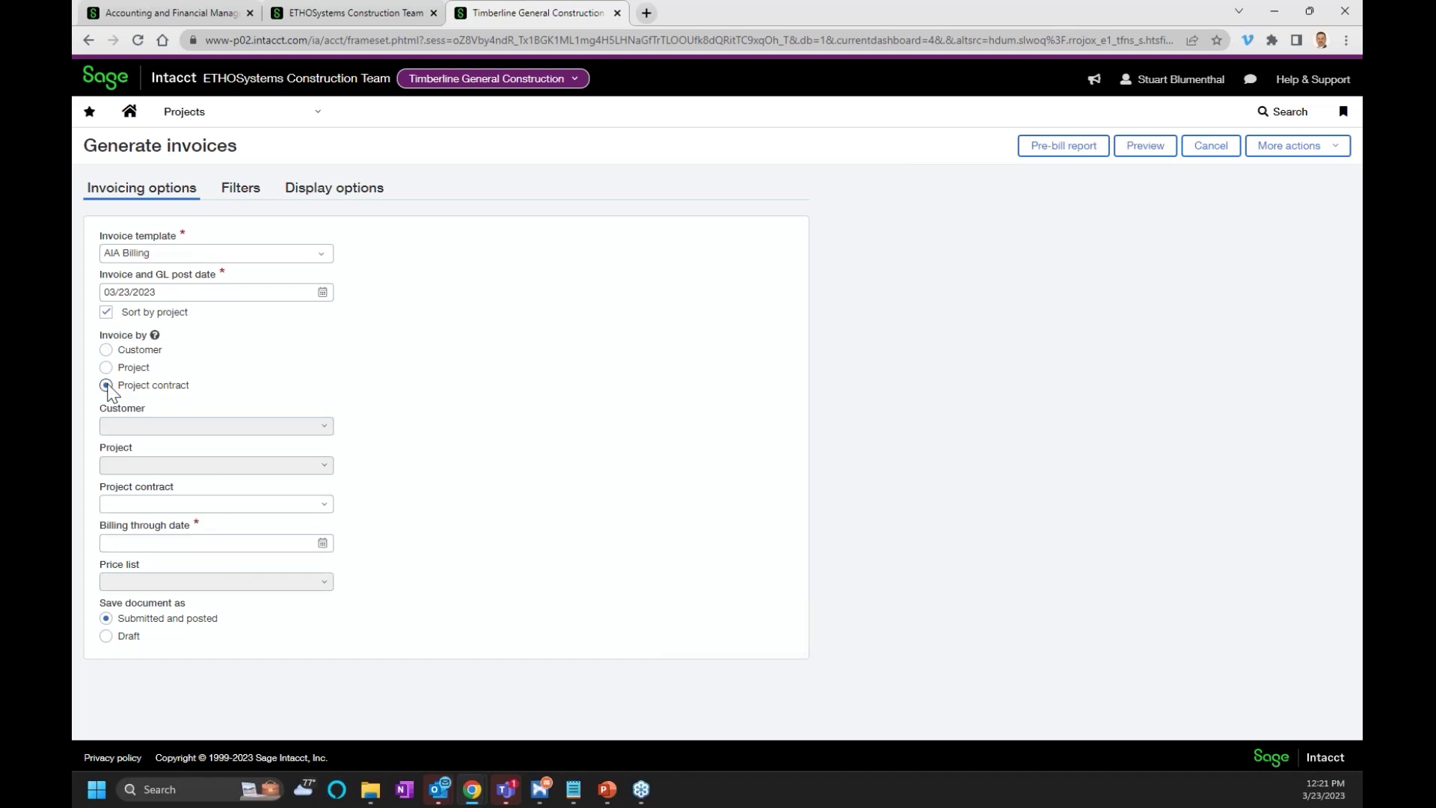
left_click(107, 350)
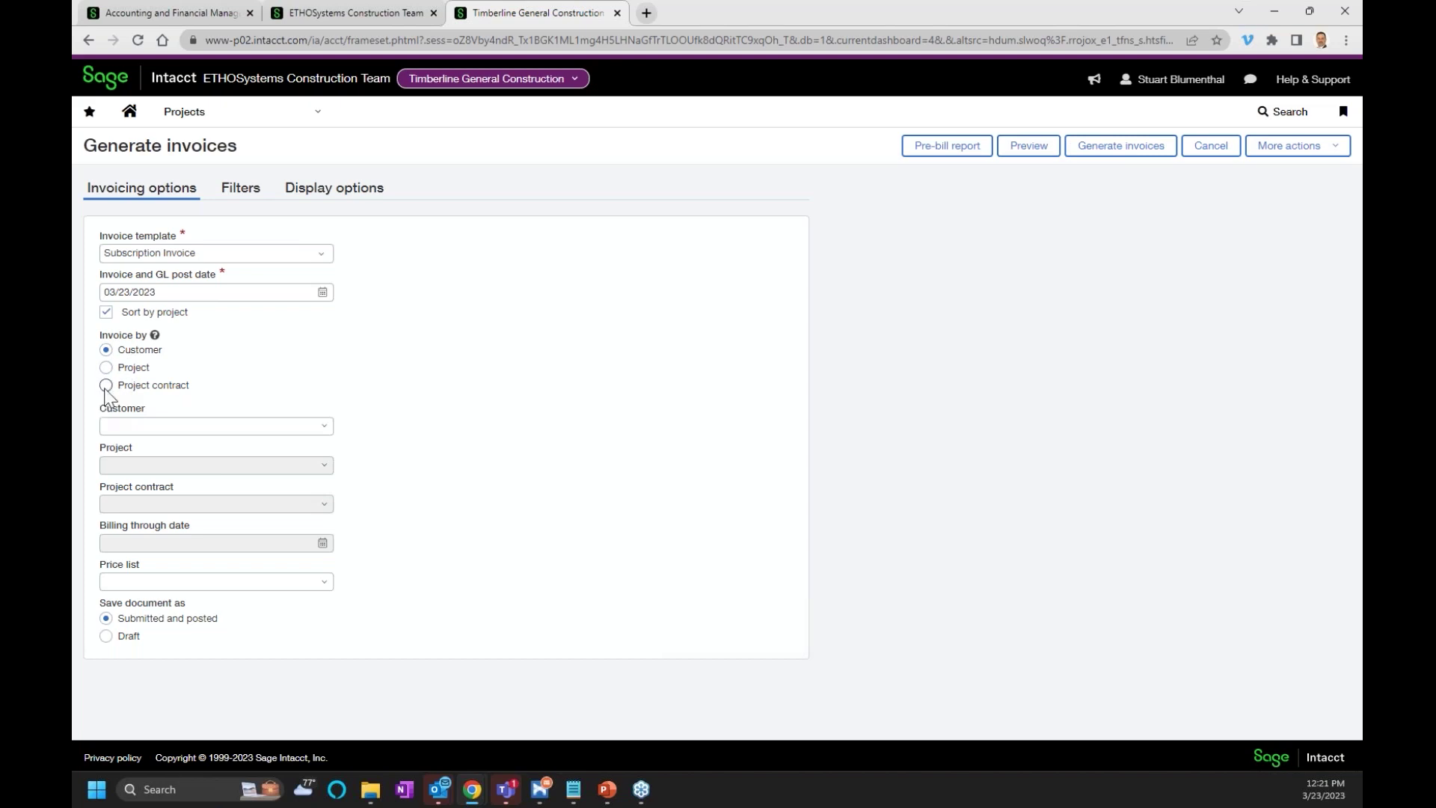
left_click(105, 386)
left_click(321, 255)
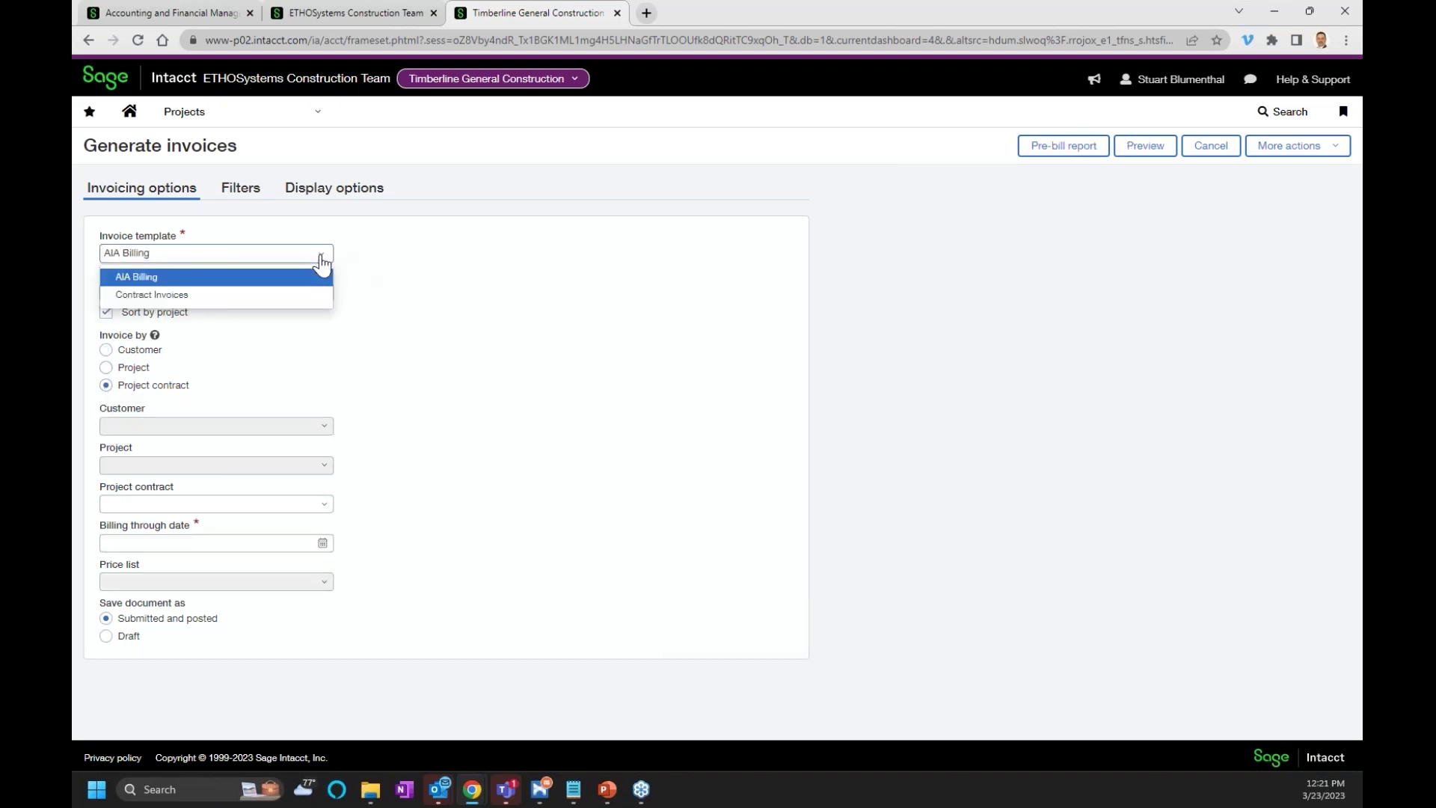
left_click(322, 258)
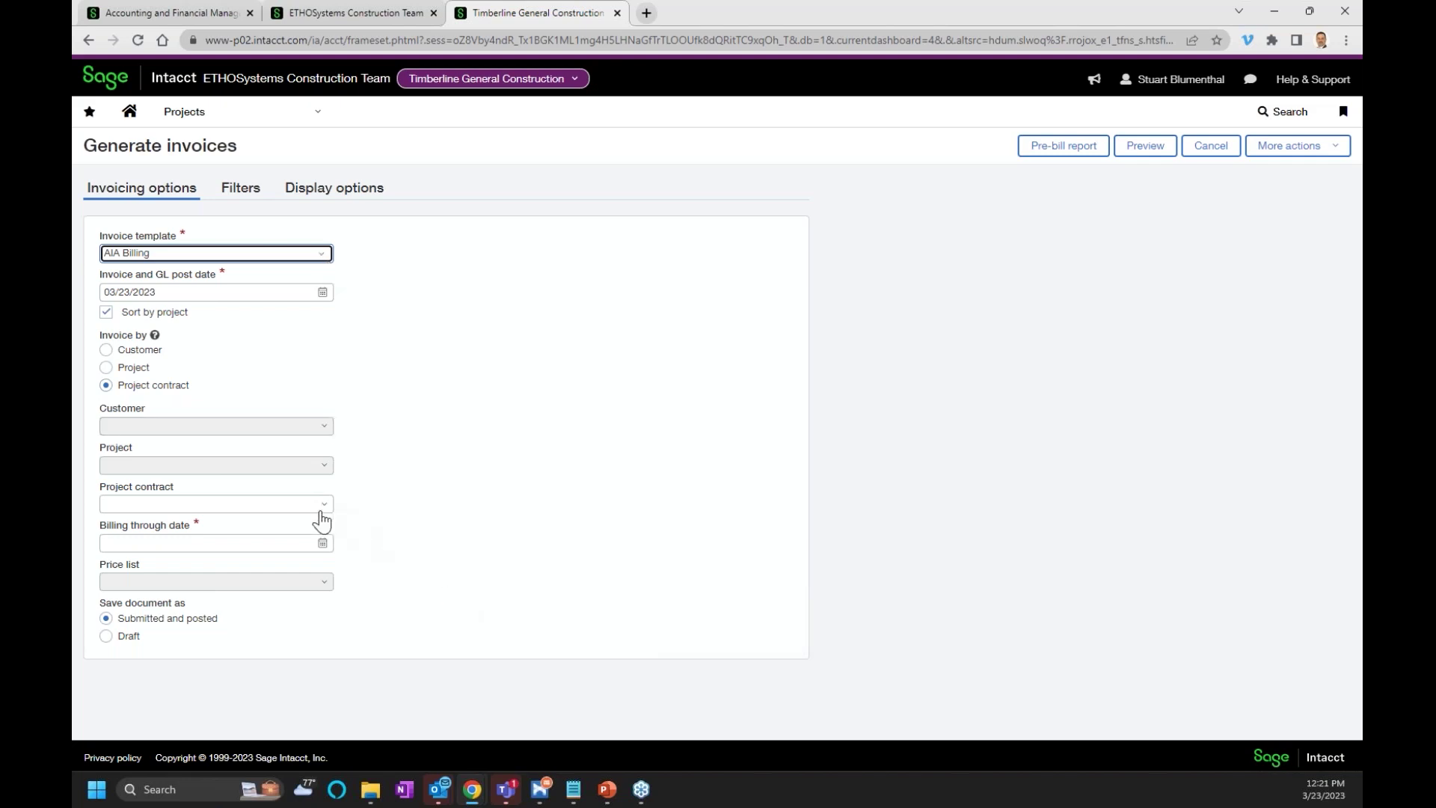
Step: Select the La Quinta - Dallas project contract with a billing through date of 03/23/2023 and preview its invoice
left_click(321, 511)
left_click(282, 555)
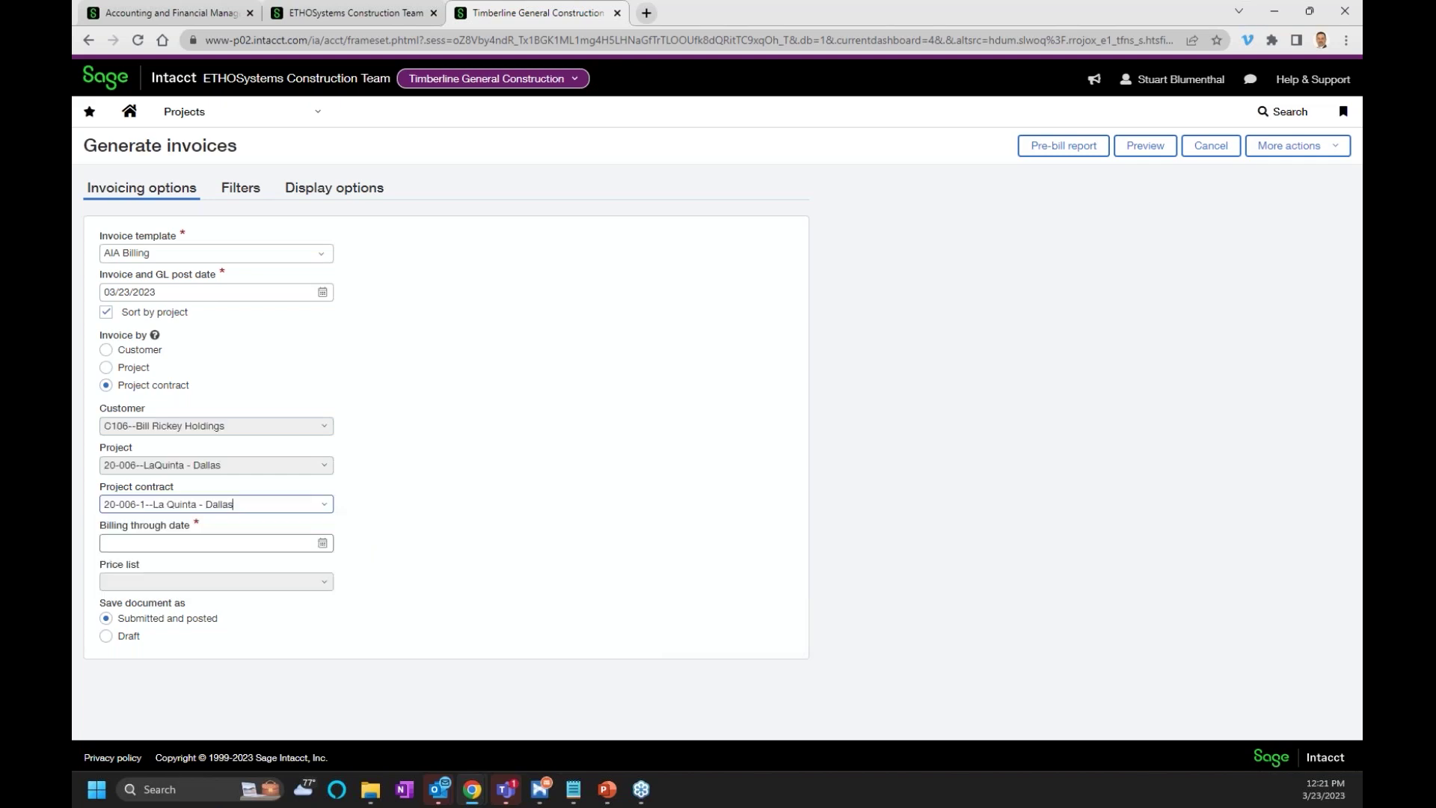
left_click(324, 545)
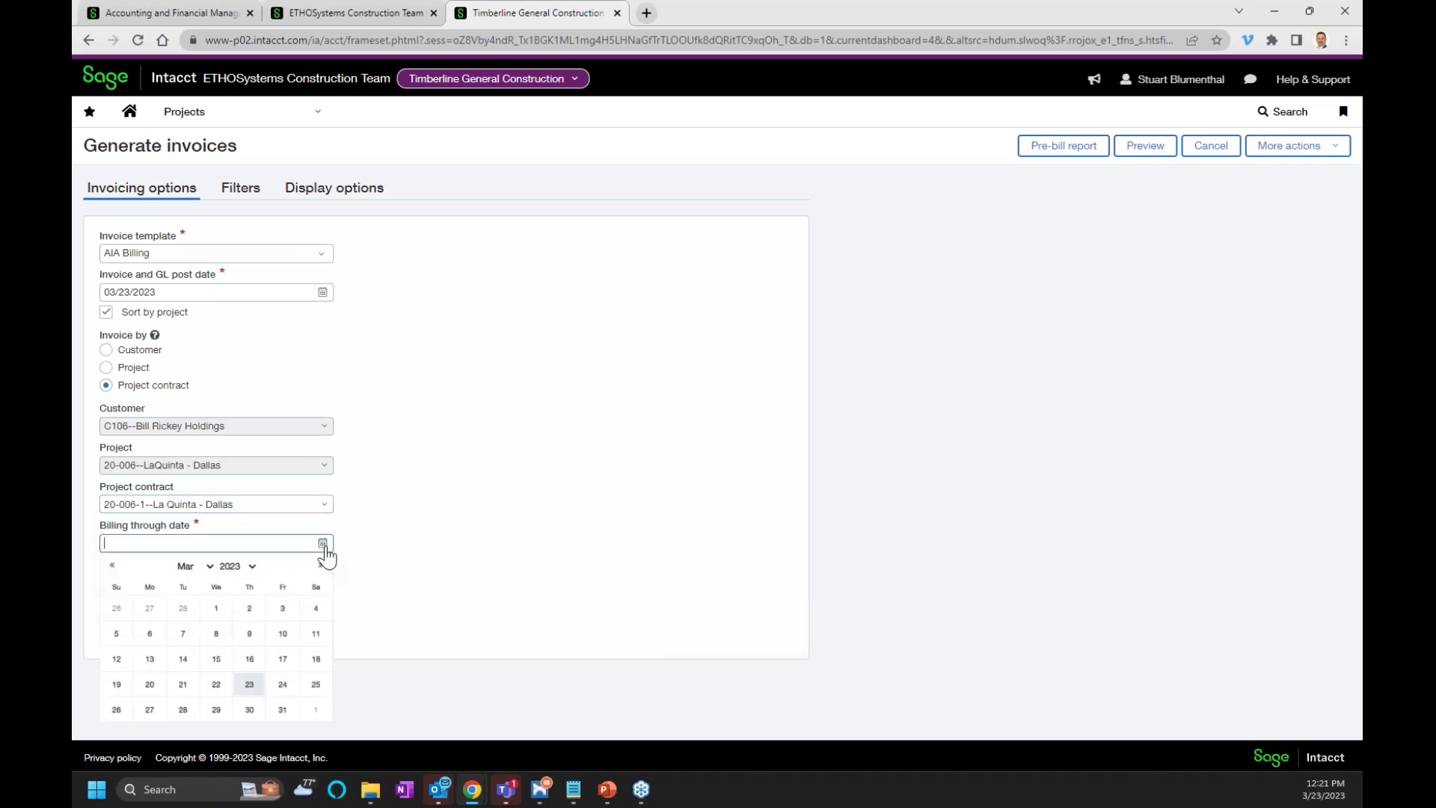
left_click(257, 684)
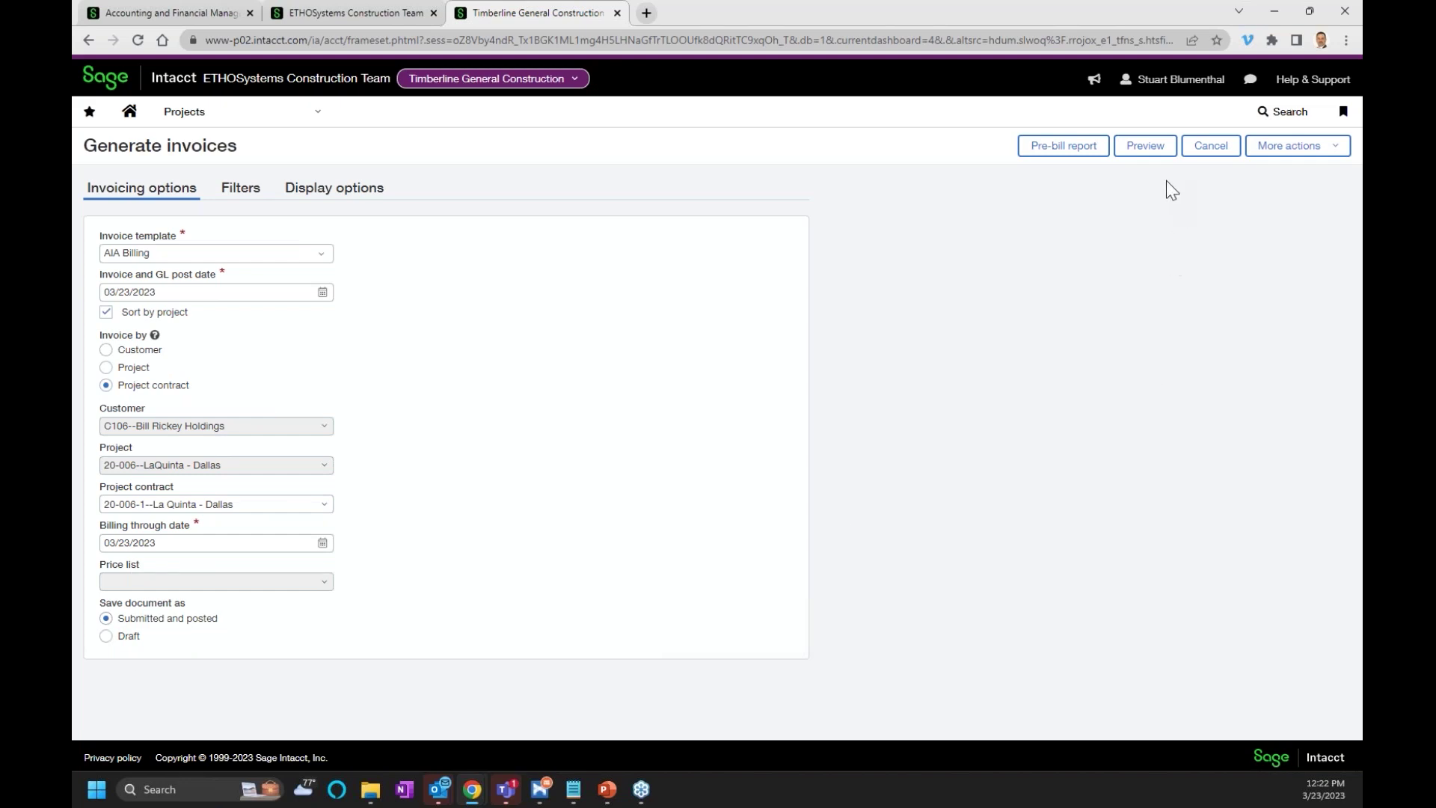
left_click(1156, 152)
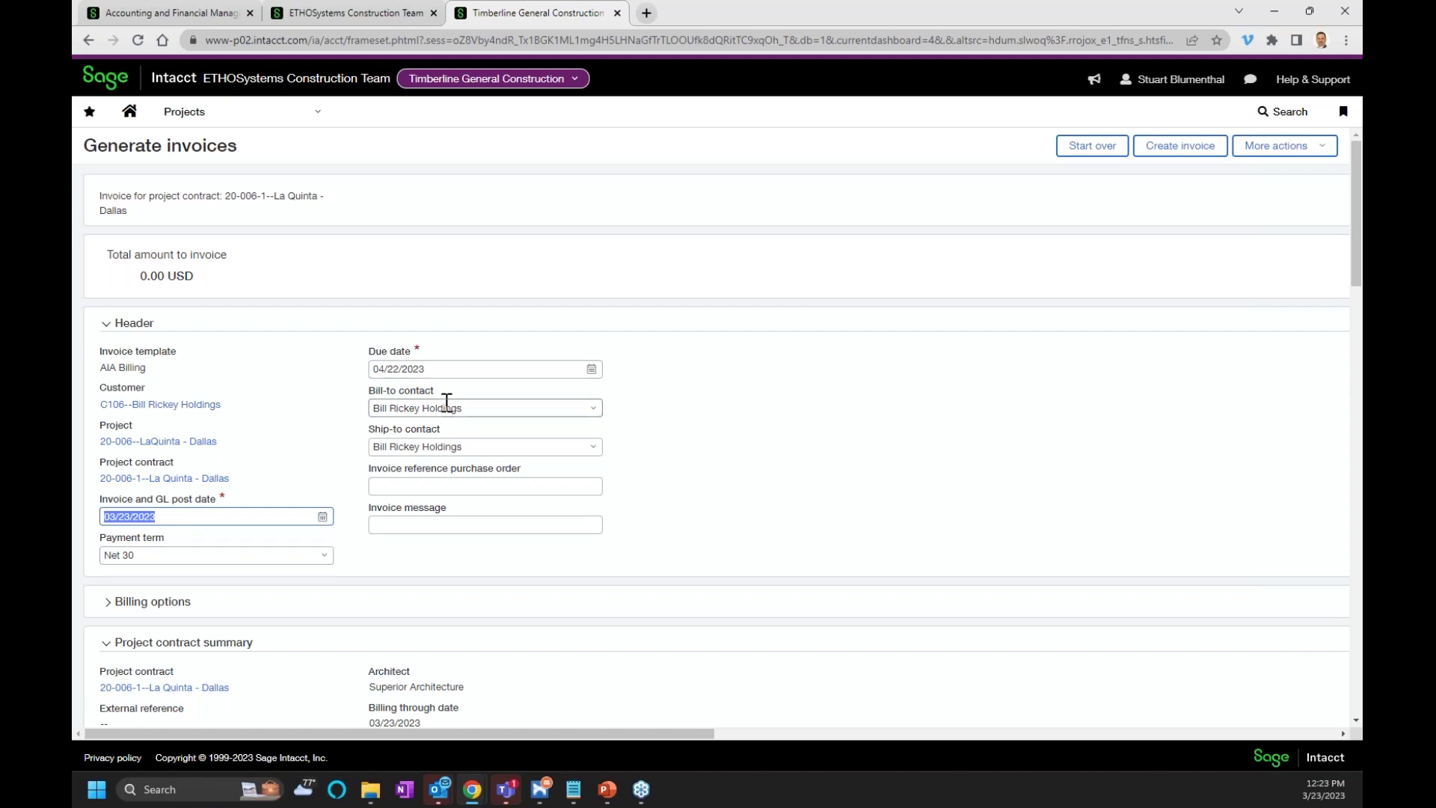
Step: Check the choices for the invoice's ship-to contact, keeping Bill Rickey Holdings, and the reference purchase order field
left_click(599, 452)
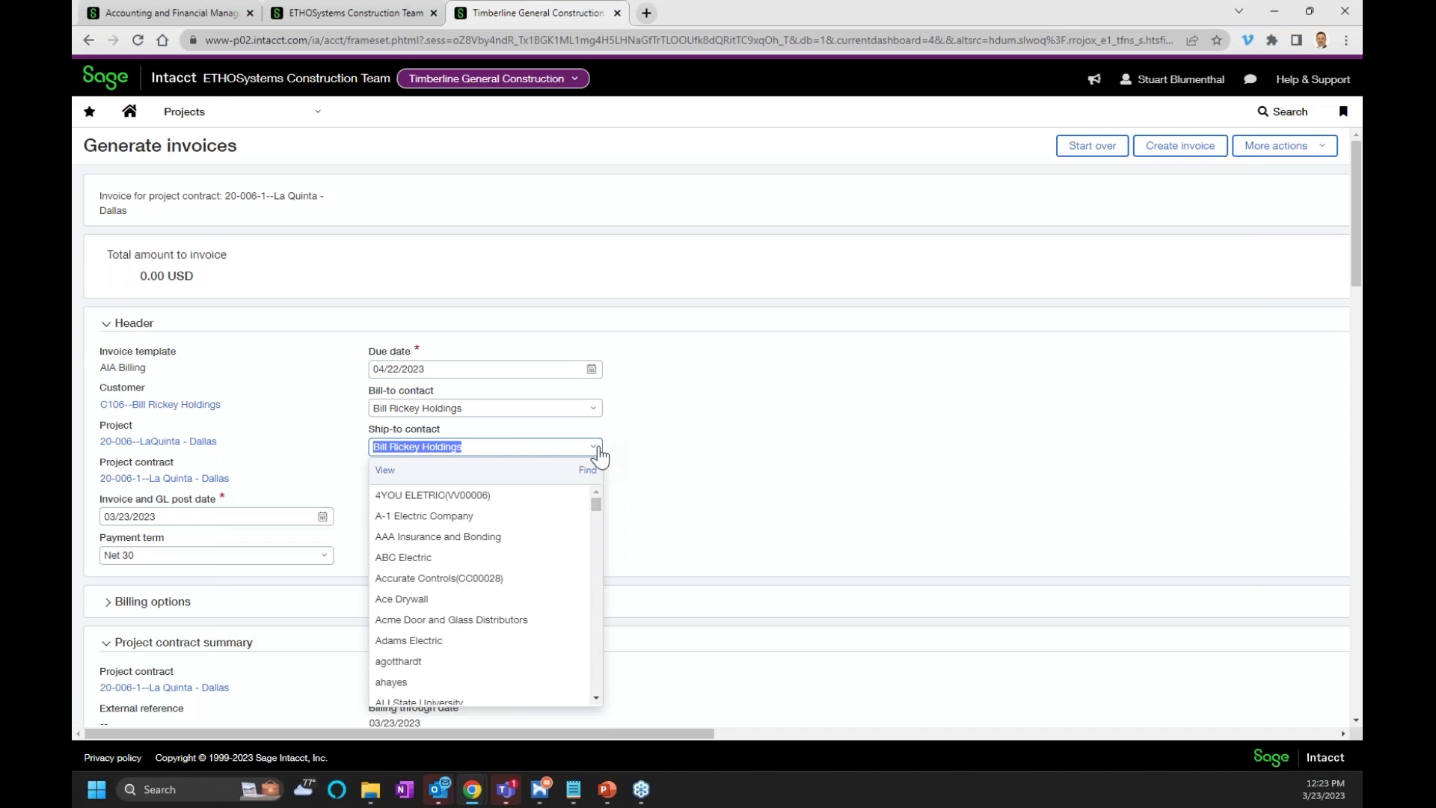
left_click(714, 448)
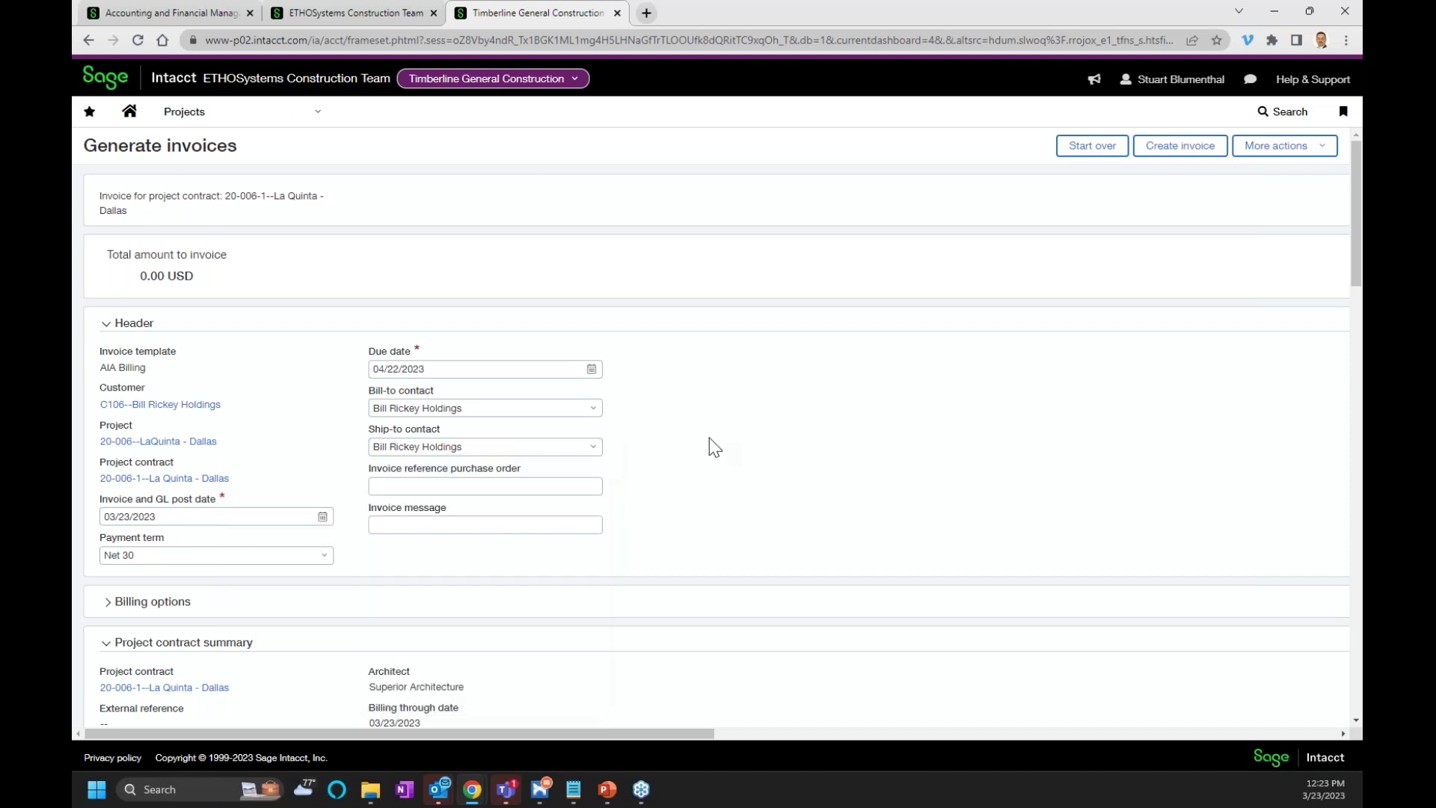
left_click(598, 487)
Step: Set the current billing application number to 7 in the project contract summary and bring up the contract lines
scroll(635, 532, "down", 3)
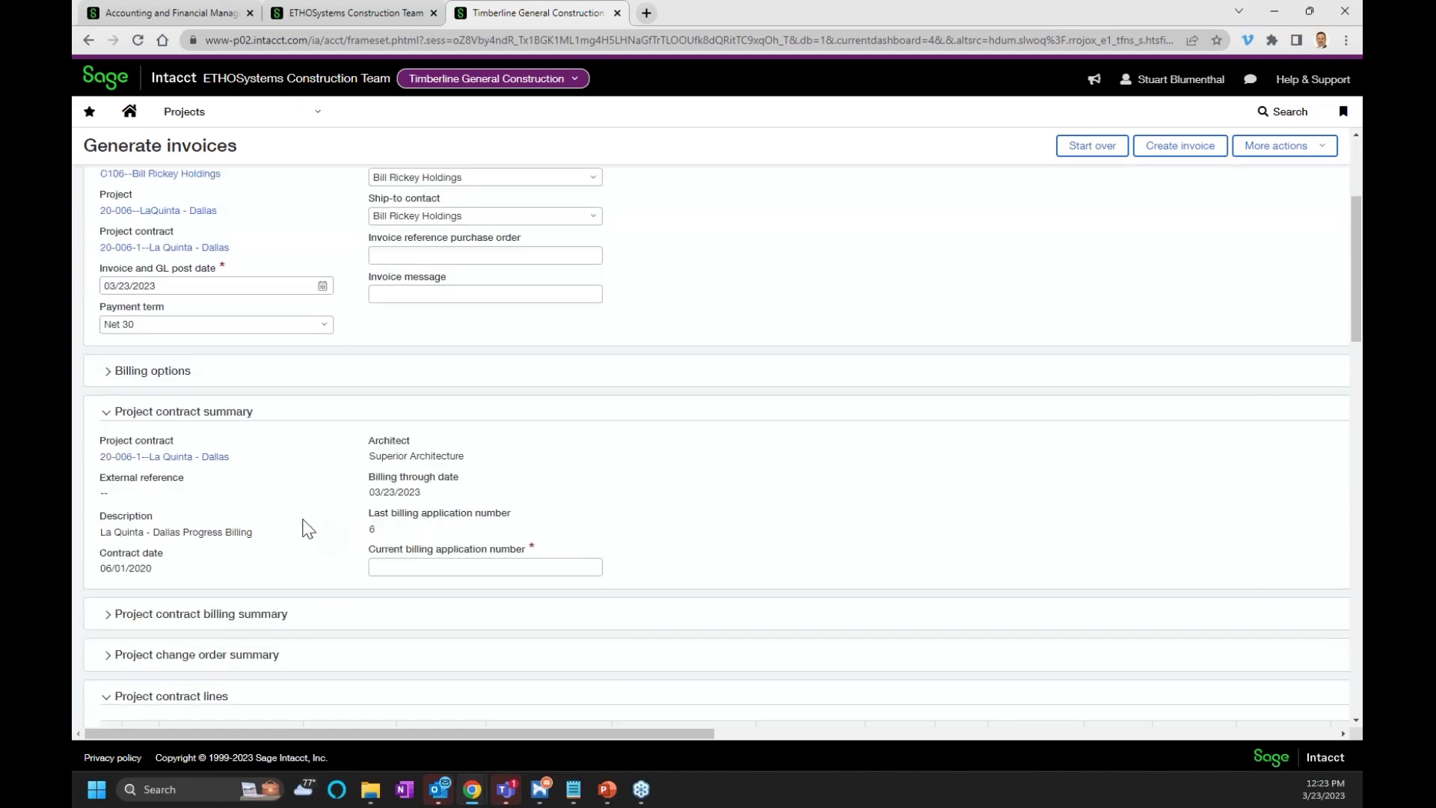
left_click(402, 568)
double_click(375, 530)
left_click(560, 570)
scroll(677, 515, "down", 5)
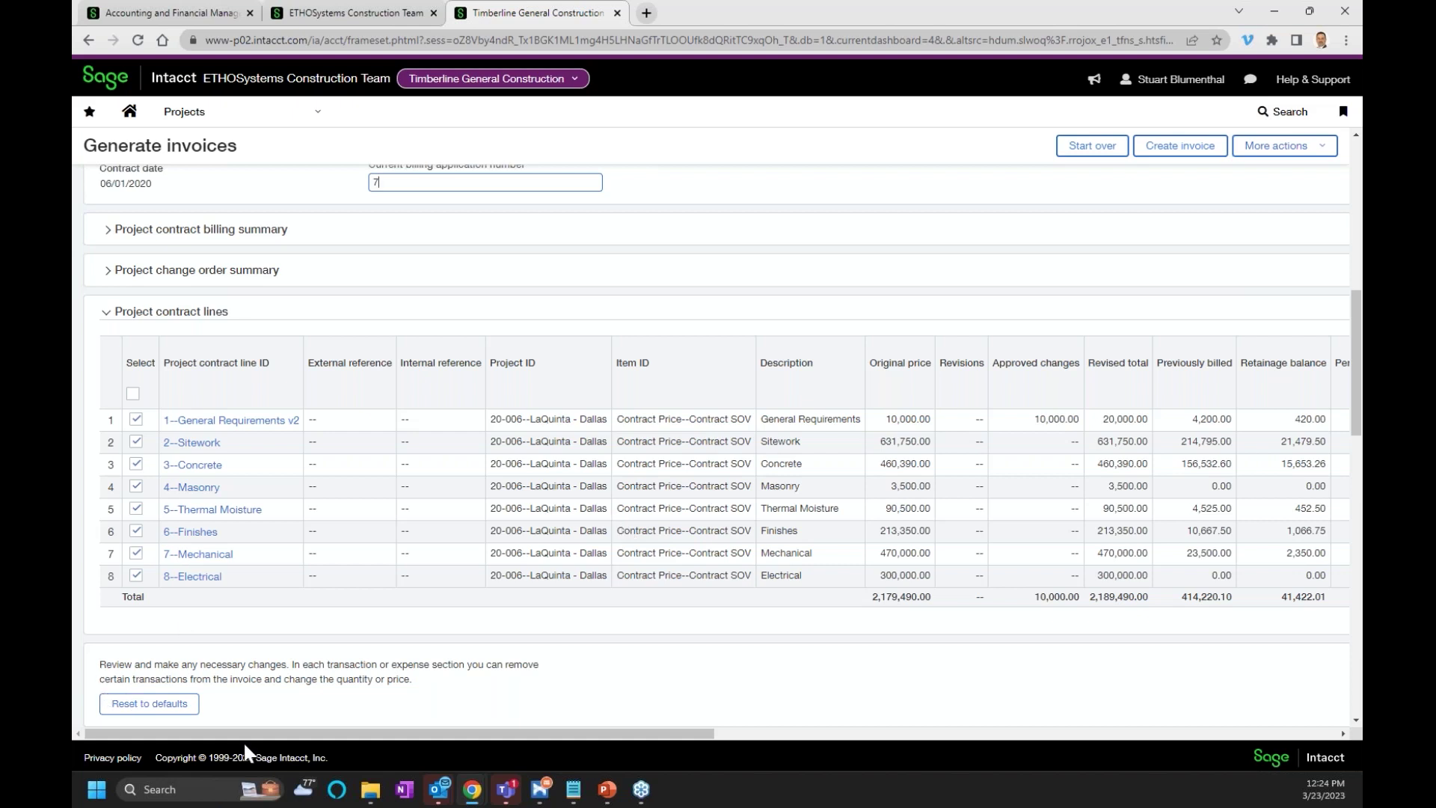
Step: Enter 1,000 as the amount completed this period on the Sitework contract line
left_click_drag(246, 744, 630, 742)
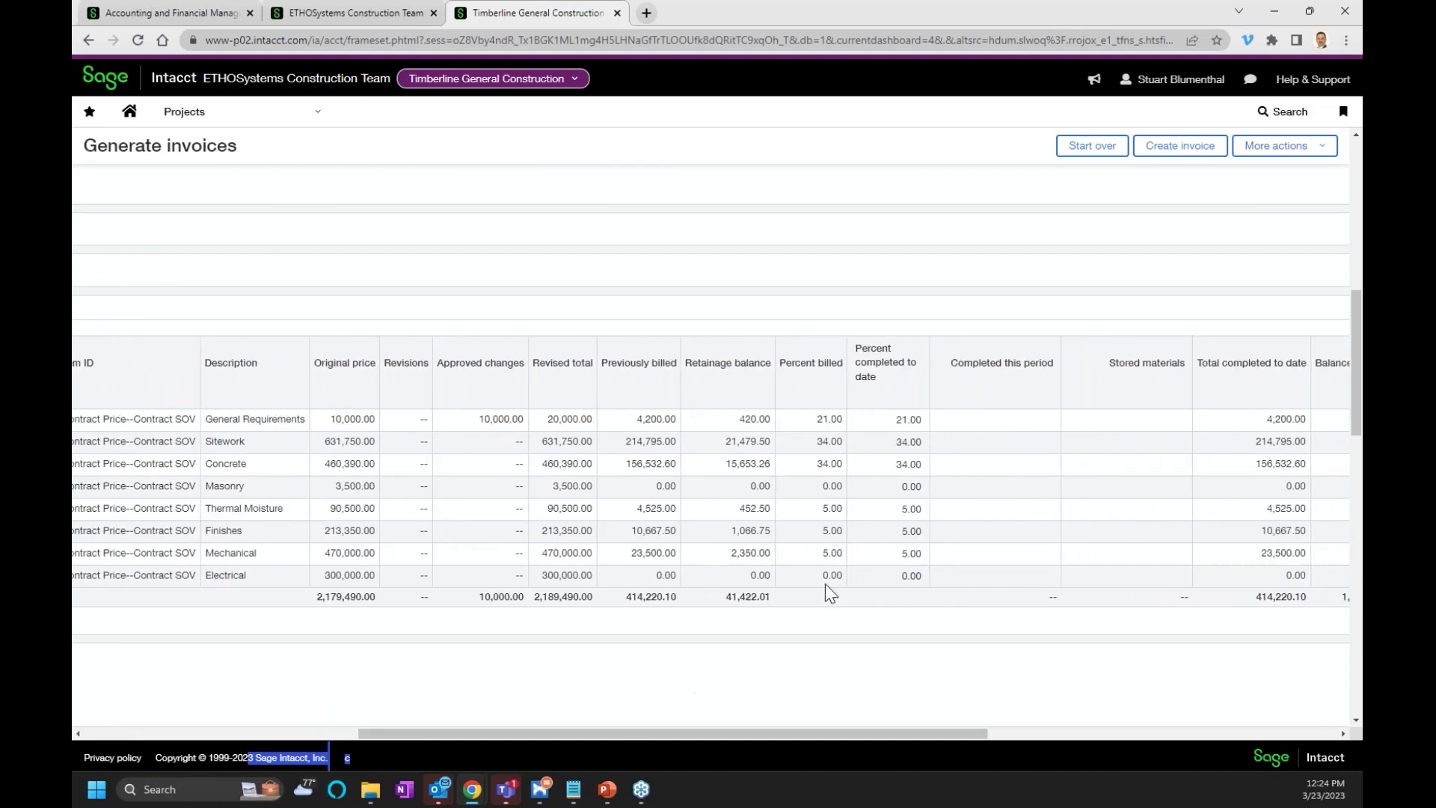
left_click(992, 446)
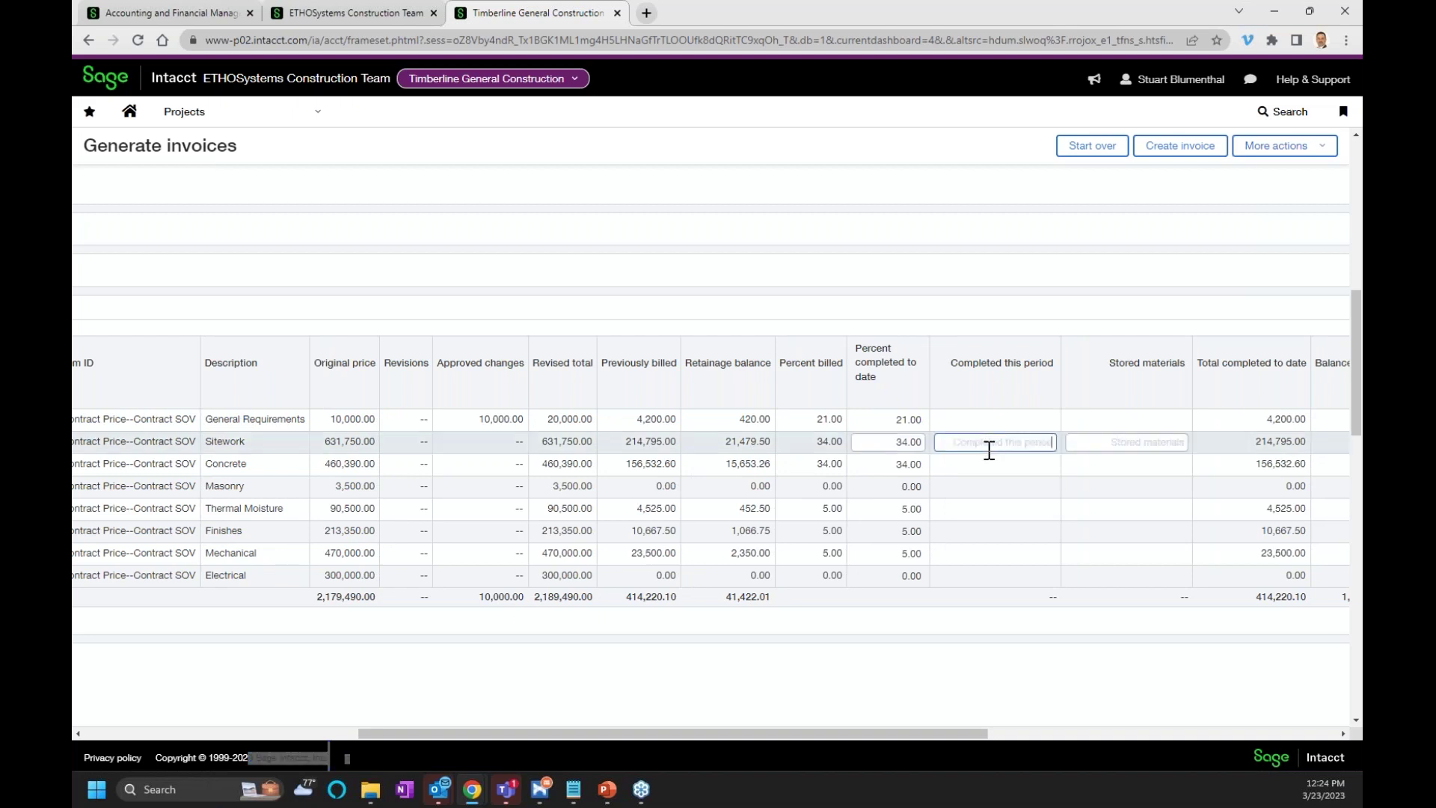
type("1,000")
Step: Set the Sitework contract line's percent completed to date to 35
left_click(908, 446)
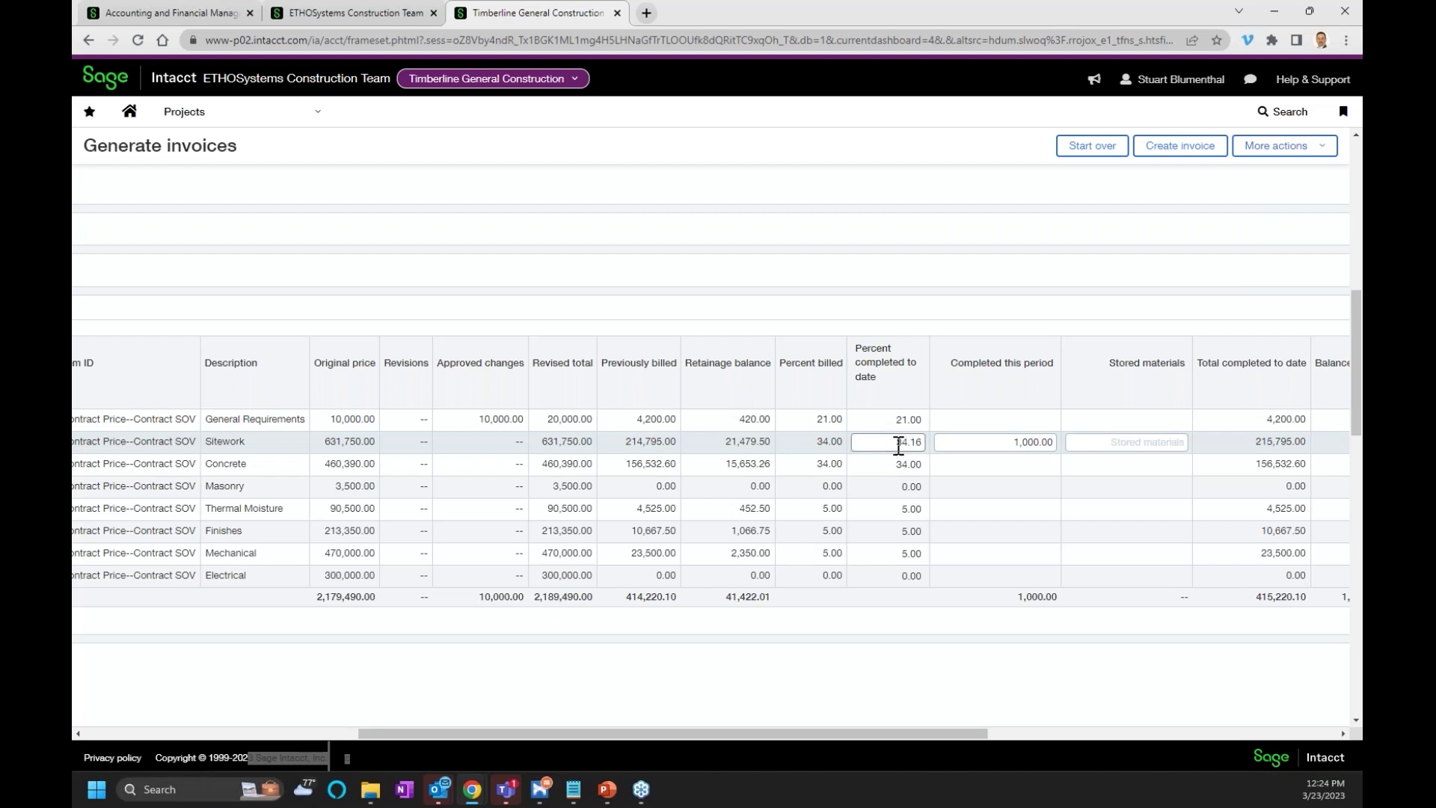
left_click_drag(894, 443, 940, 461)
type("35")
key("Tab")
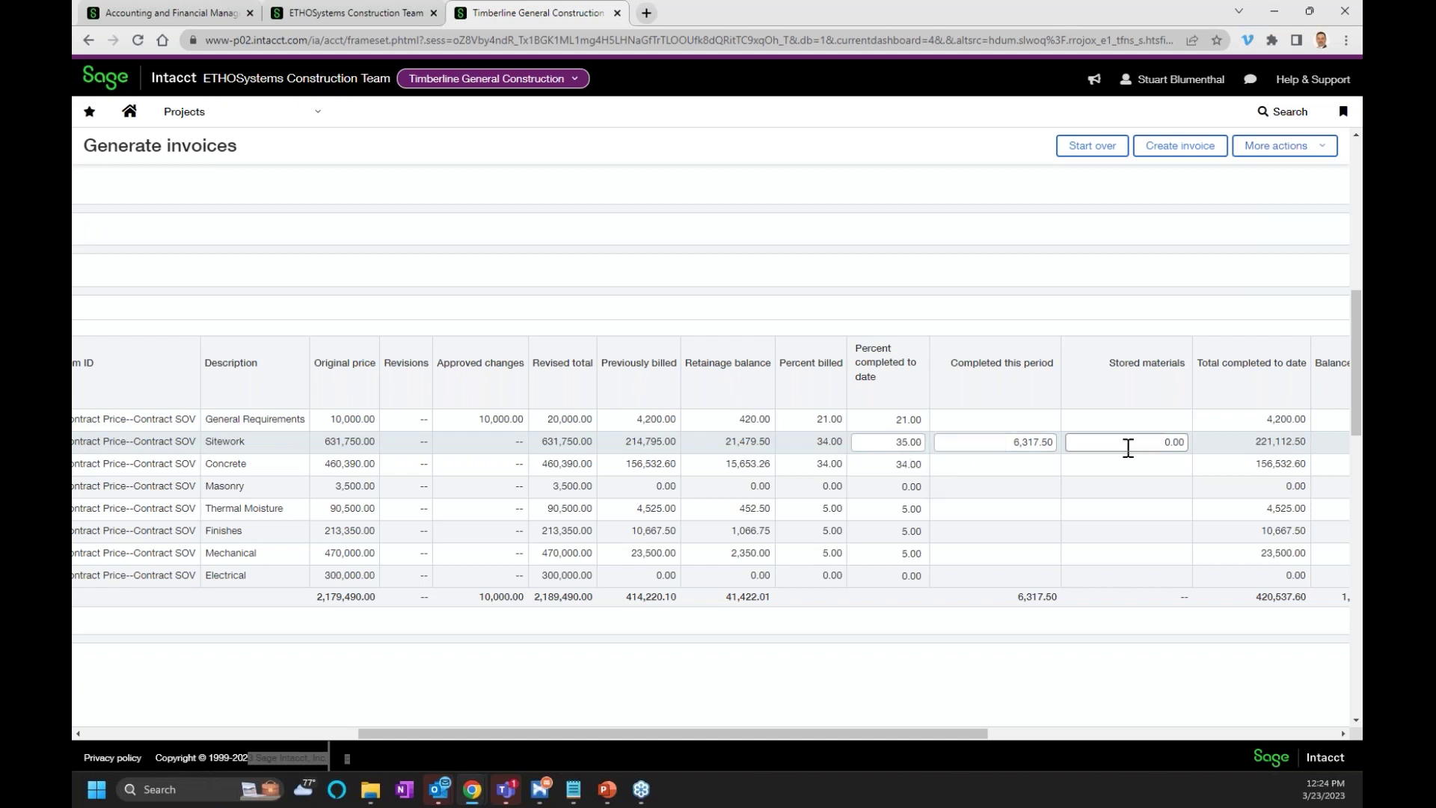
Step: Check the Sitework line's retainage and net to bill this period, and create the invoice from the project contract lines
left_click_drag(967, 735, 1223, 721)
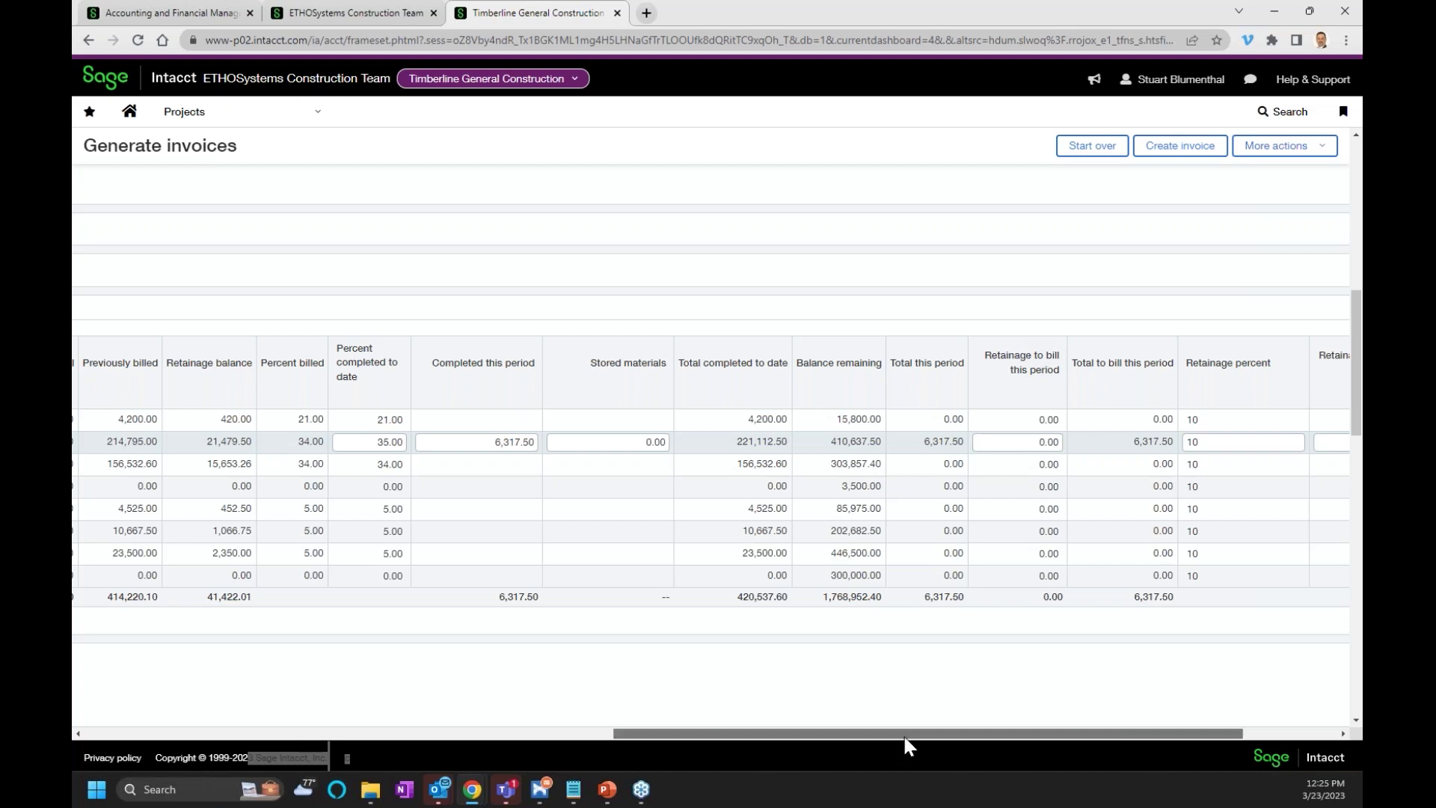
left_click_drag(904, 734, 992, 730)
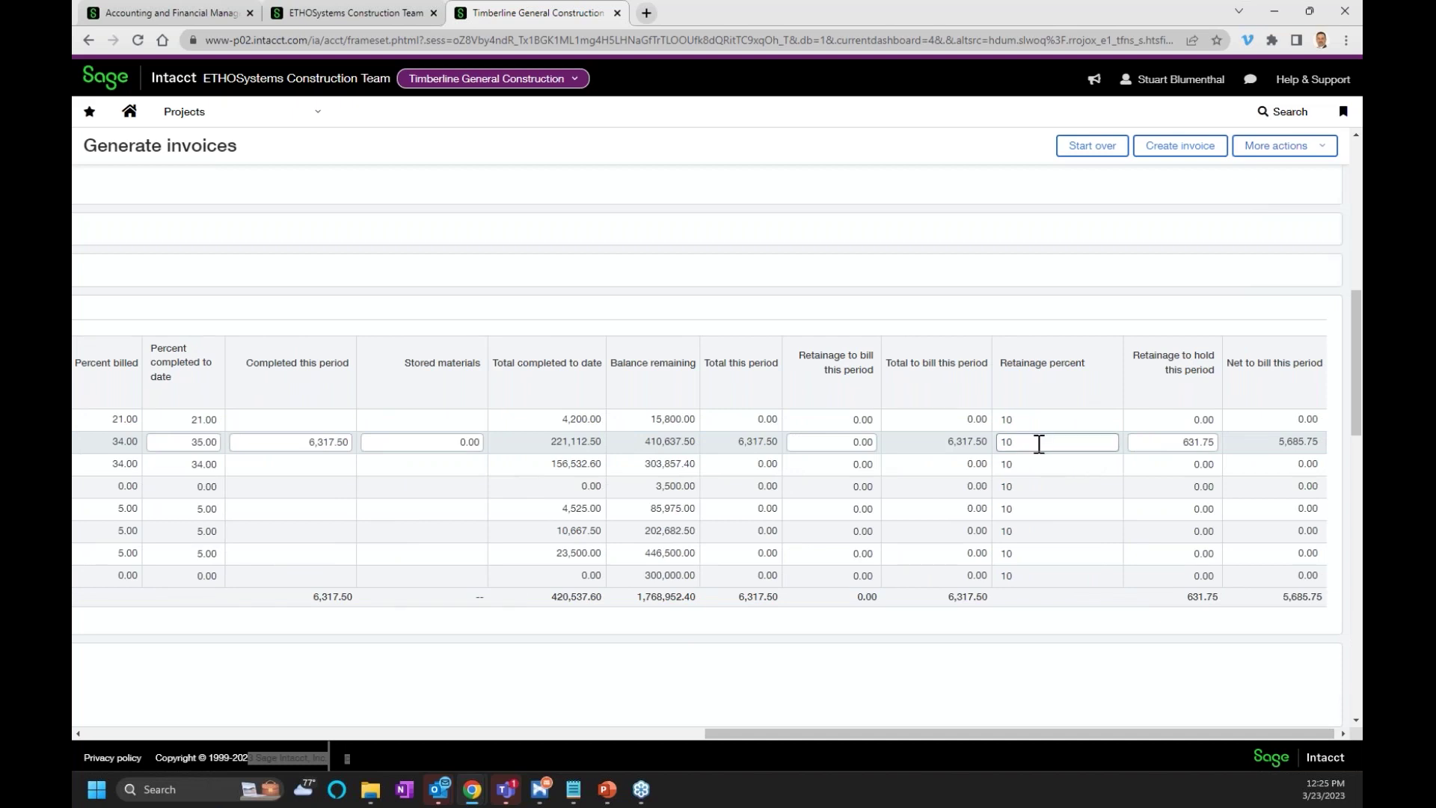
double_click(1289, 444)
left_click_drag(849, 736, 79, 752)
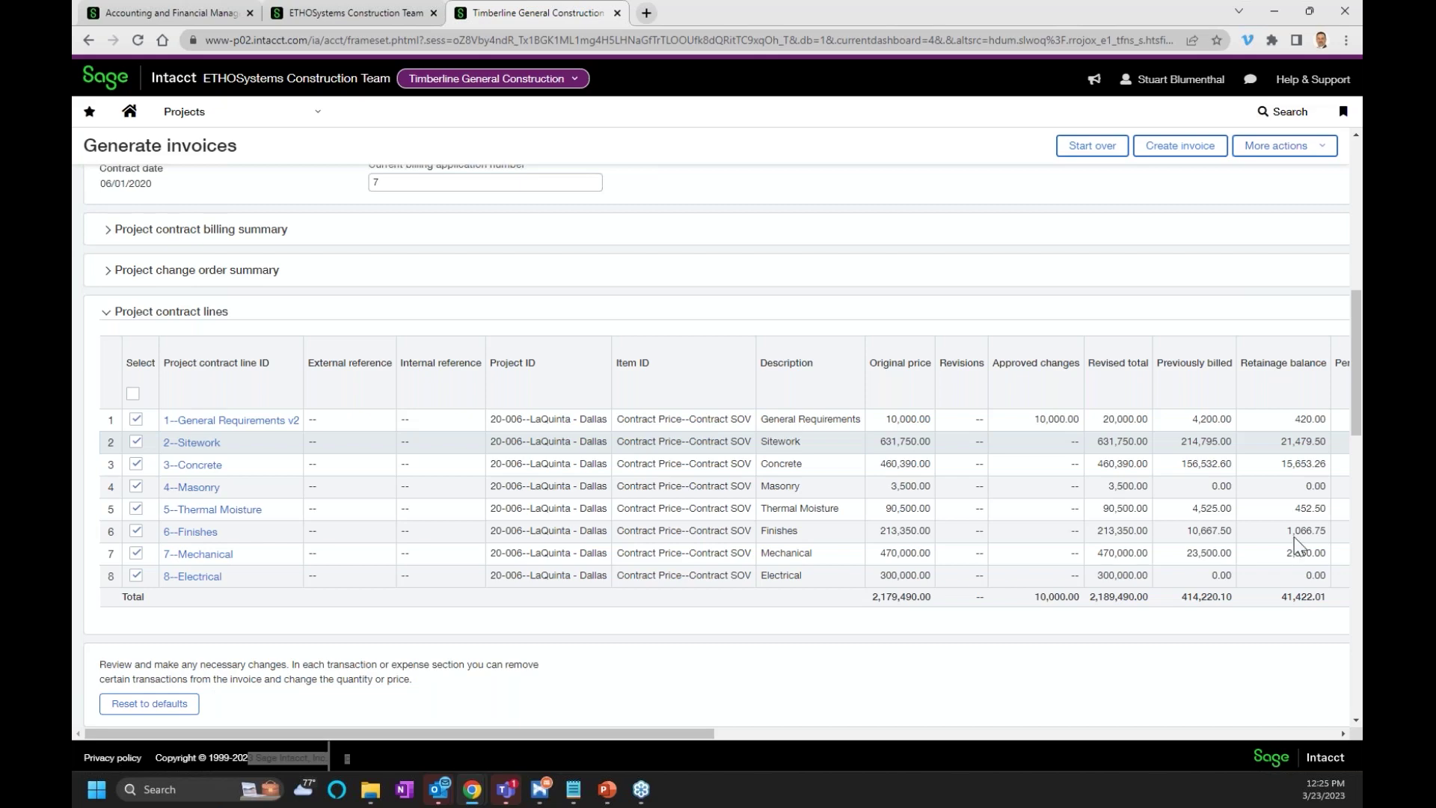
left_click(1179, 150)
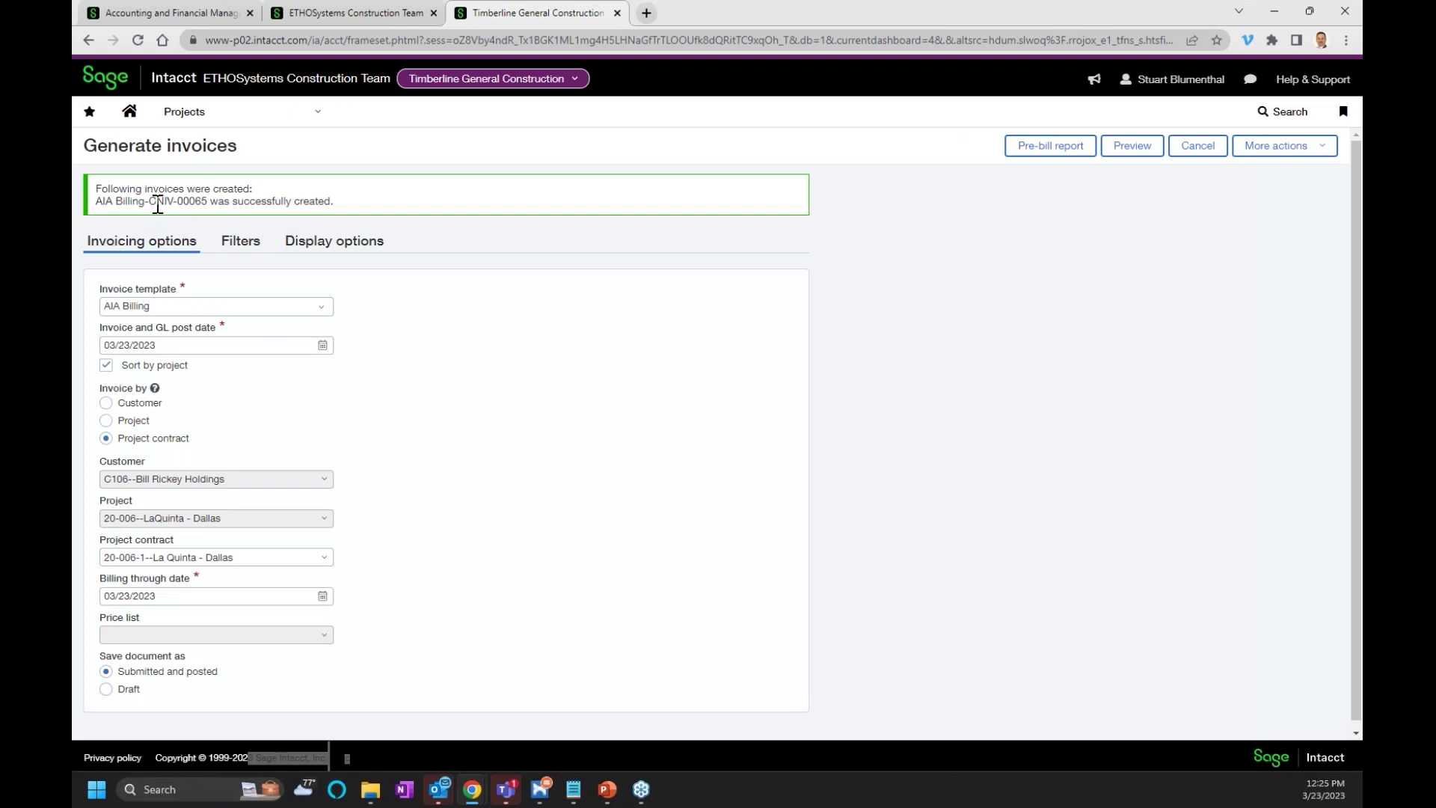
left_click_drag(148, 206, 207, 207)
left_click(709, 334)
Step: Look over the Order Entry transaction types and open the AIA Billing transaction definition for editing, leaving invoice generation
left_click(293, 123)
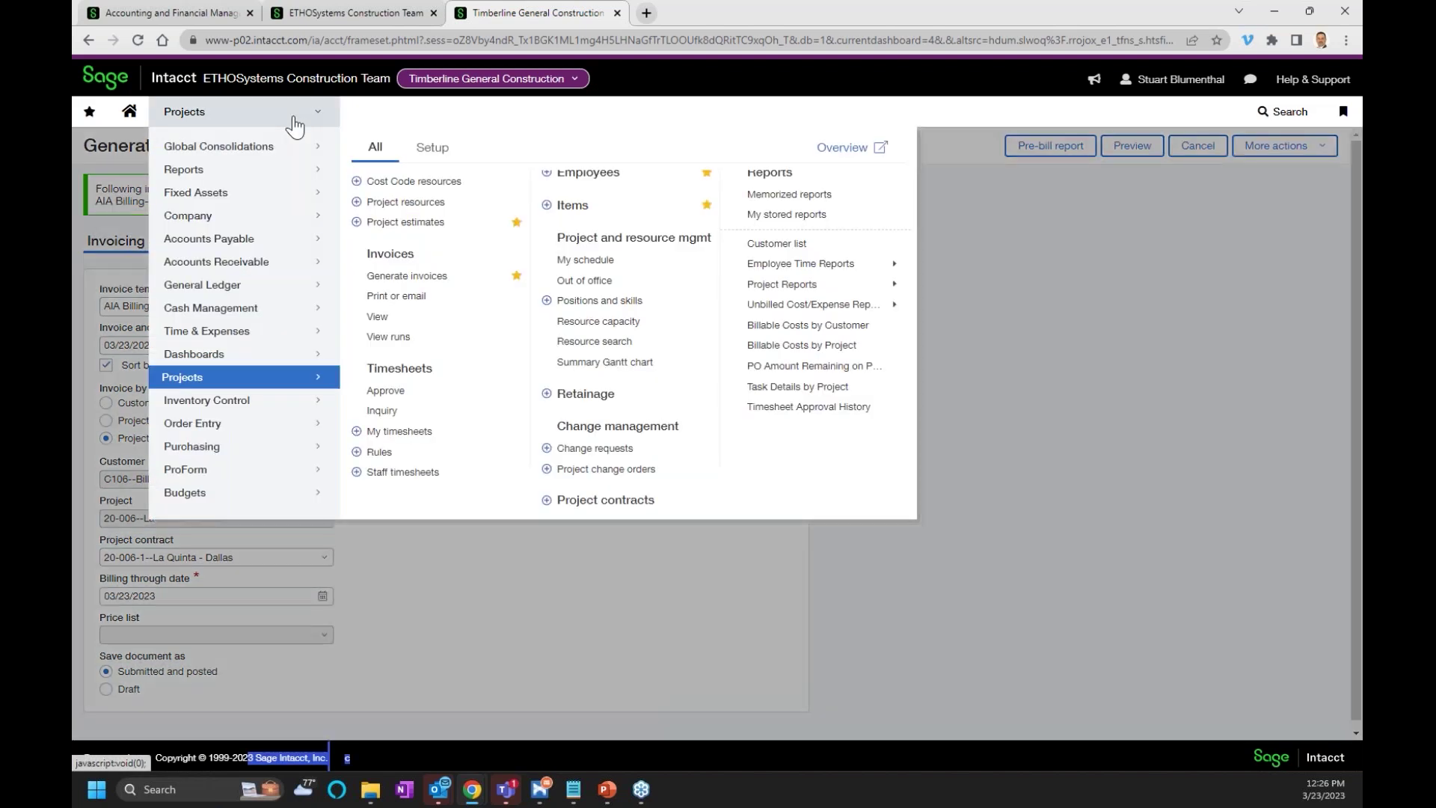
mouse_move(258, 431)
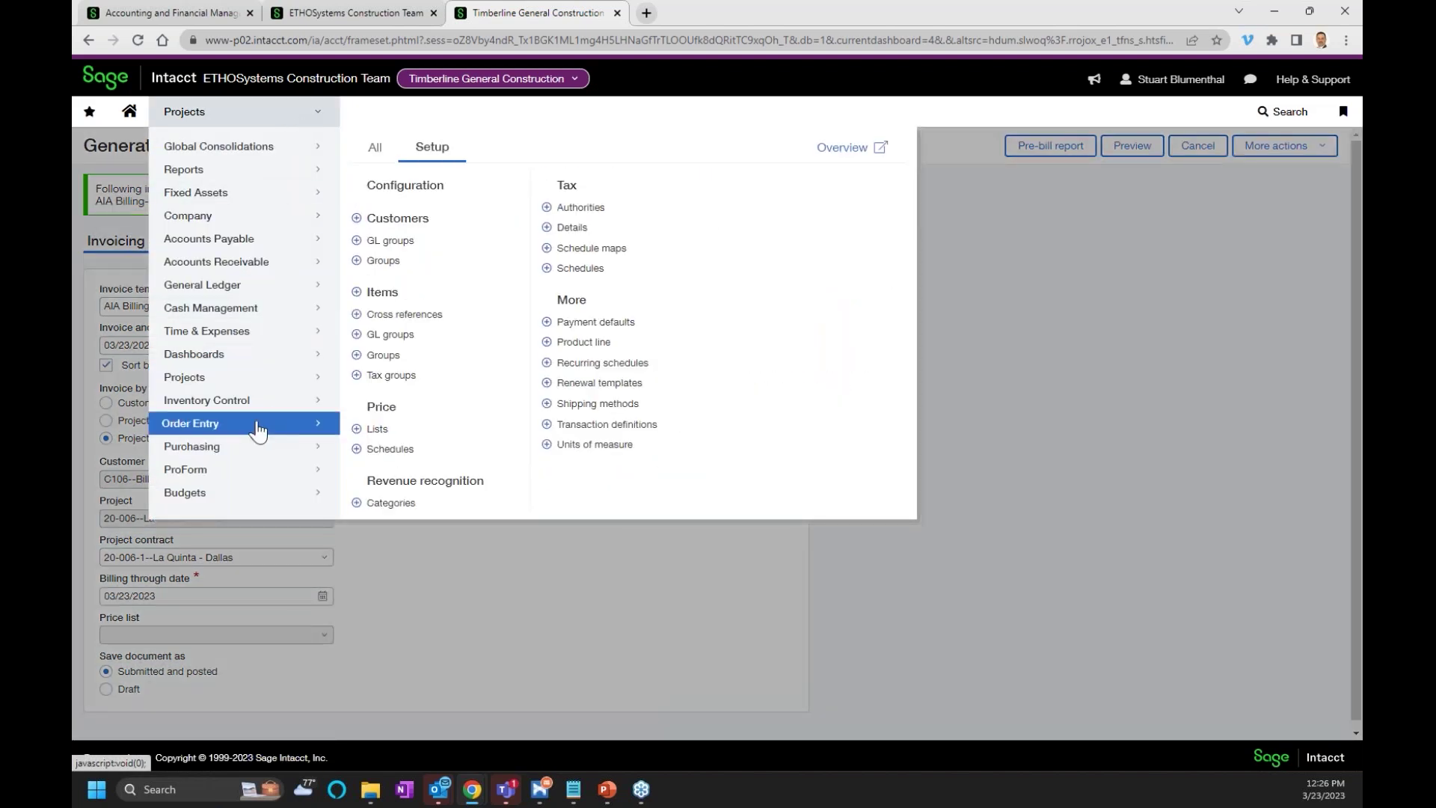
left_click(376, 148)
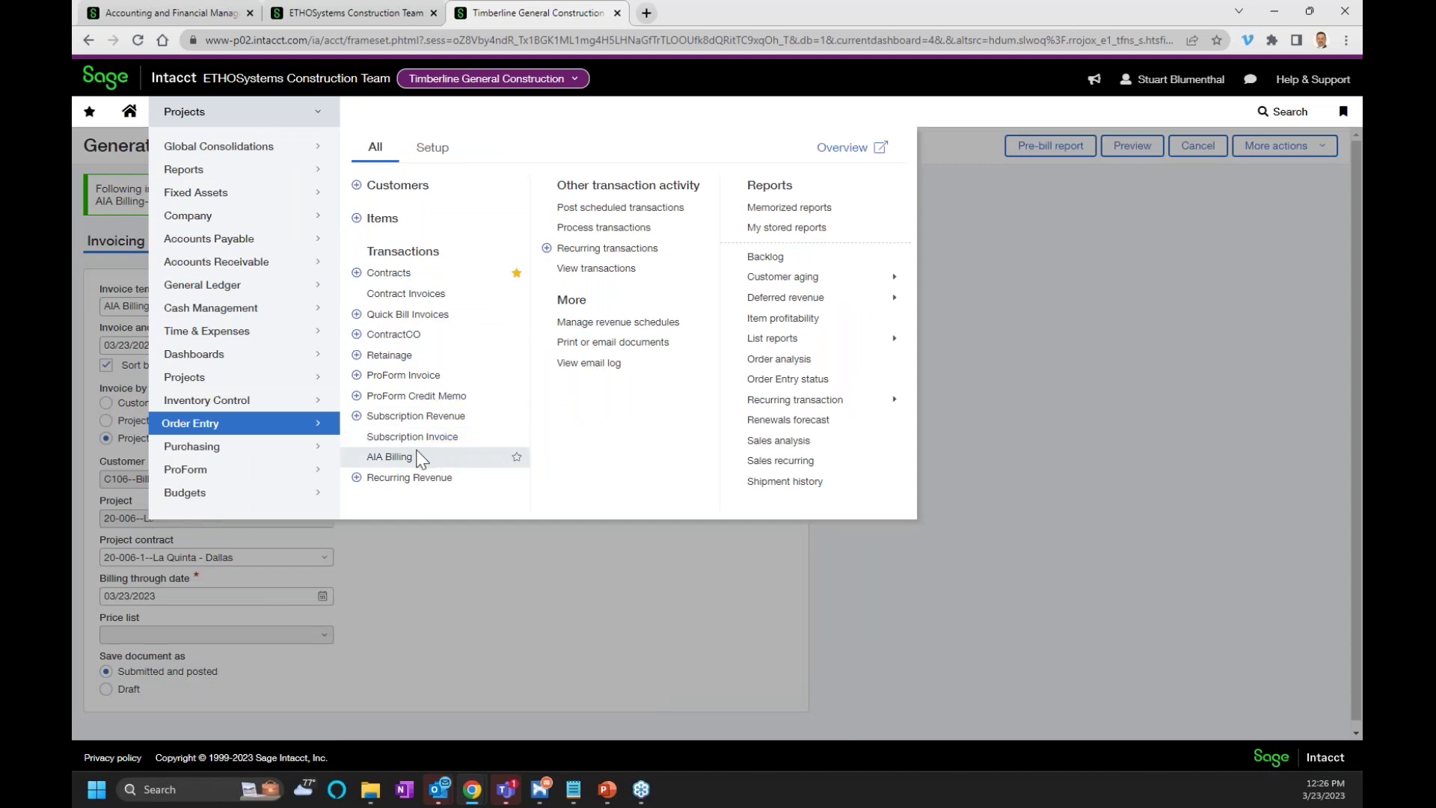
left_click(390, 457)
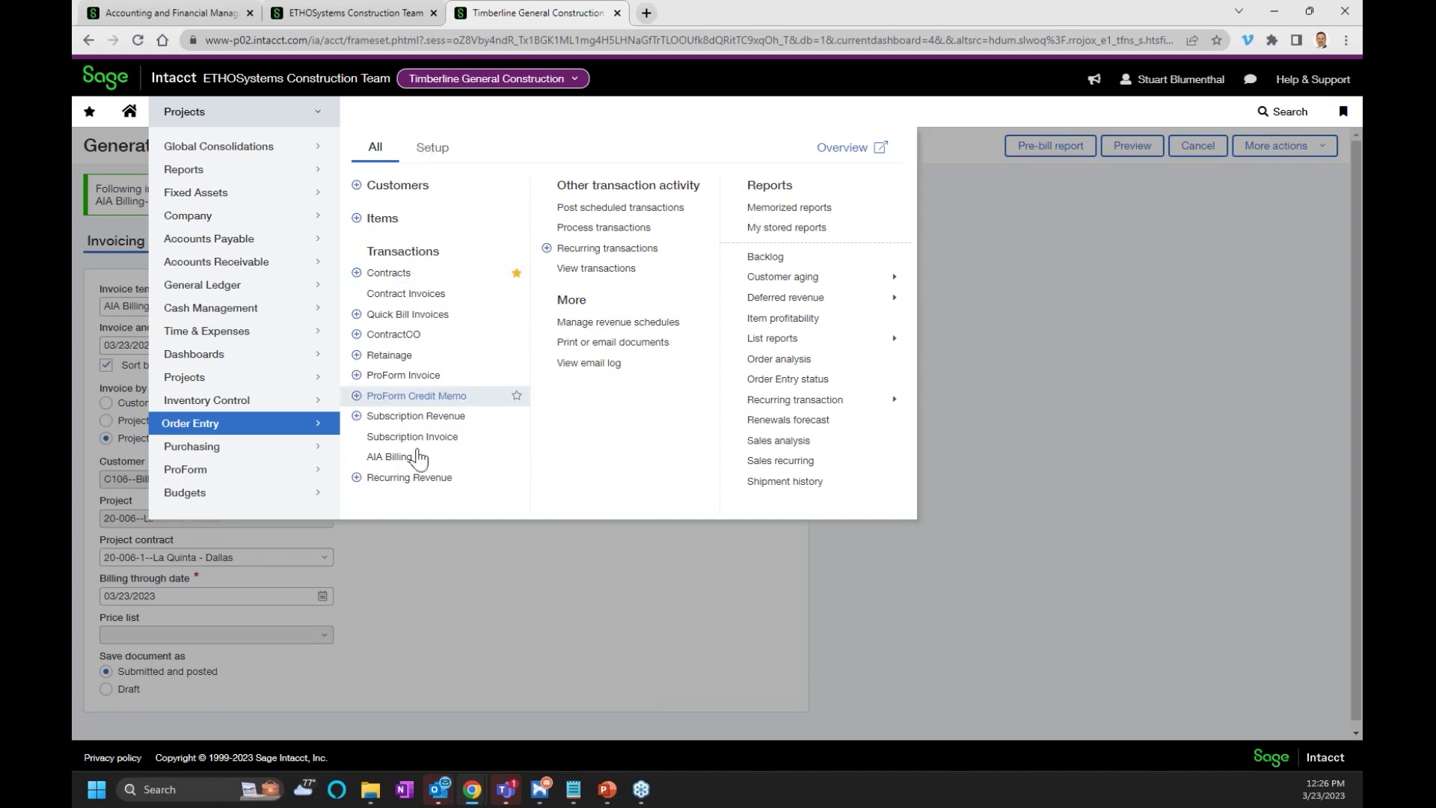
left_click(439, 157)
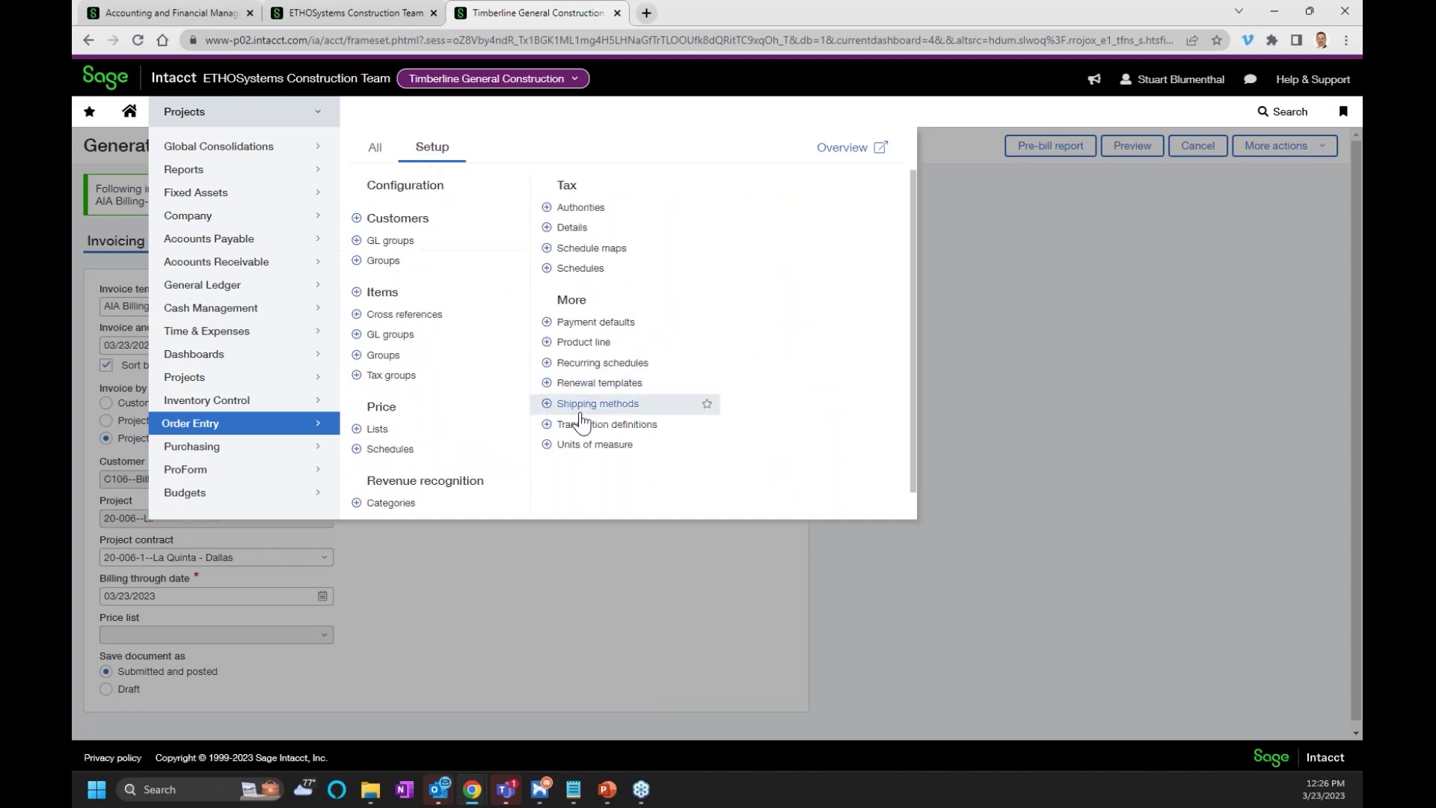
left_click(607, 425)
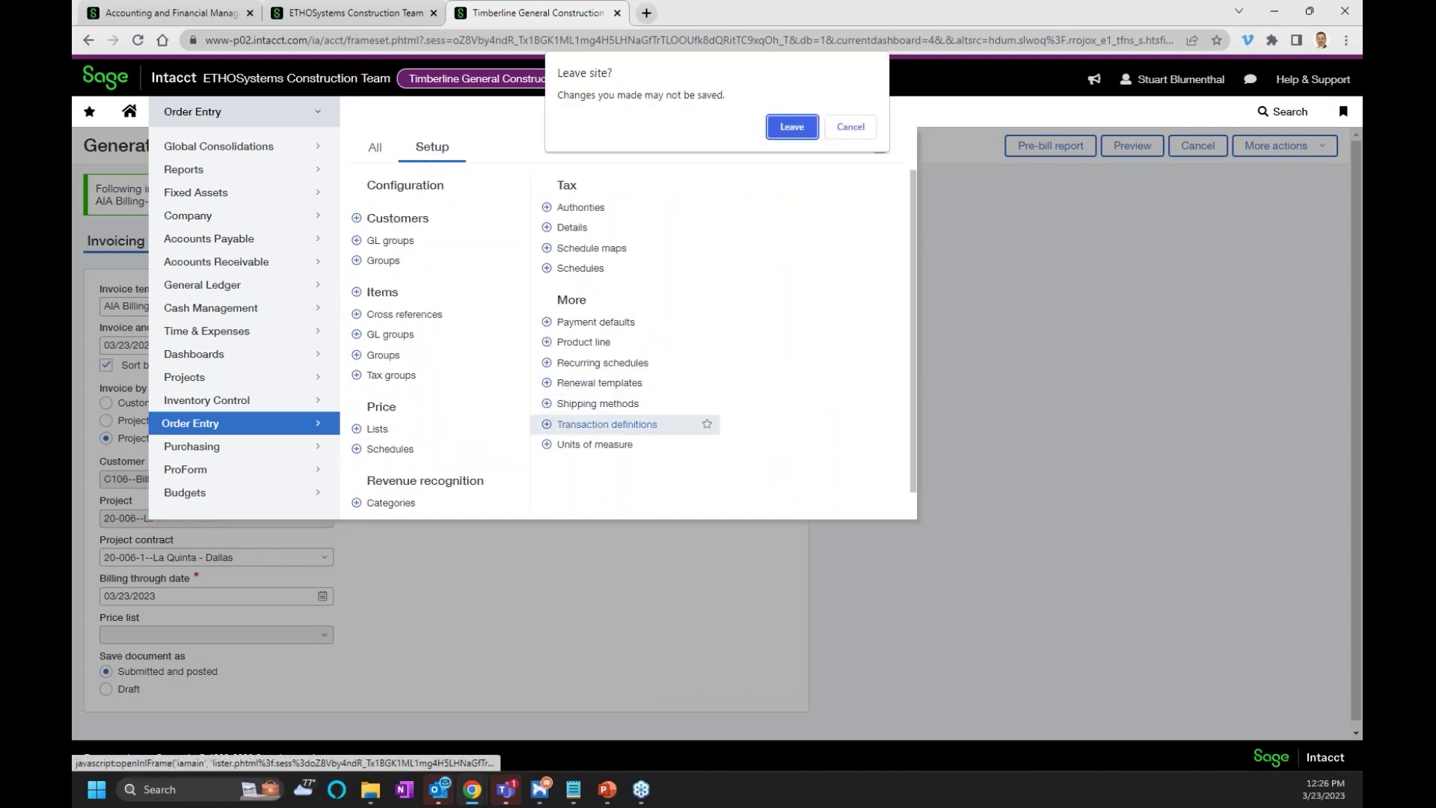
left_click(792, 127)
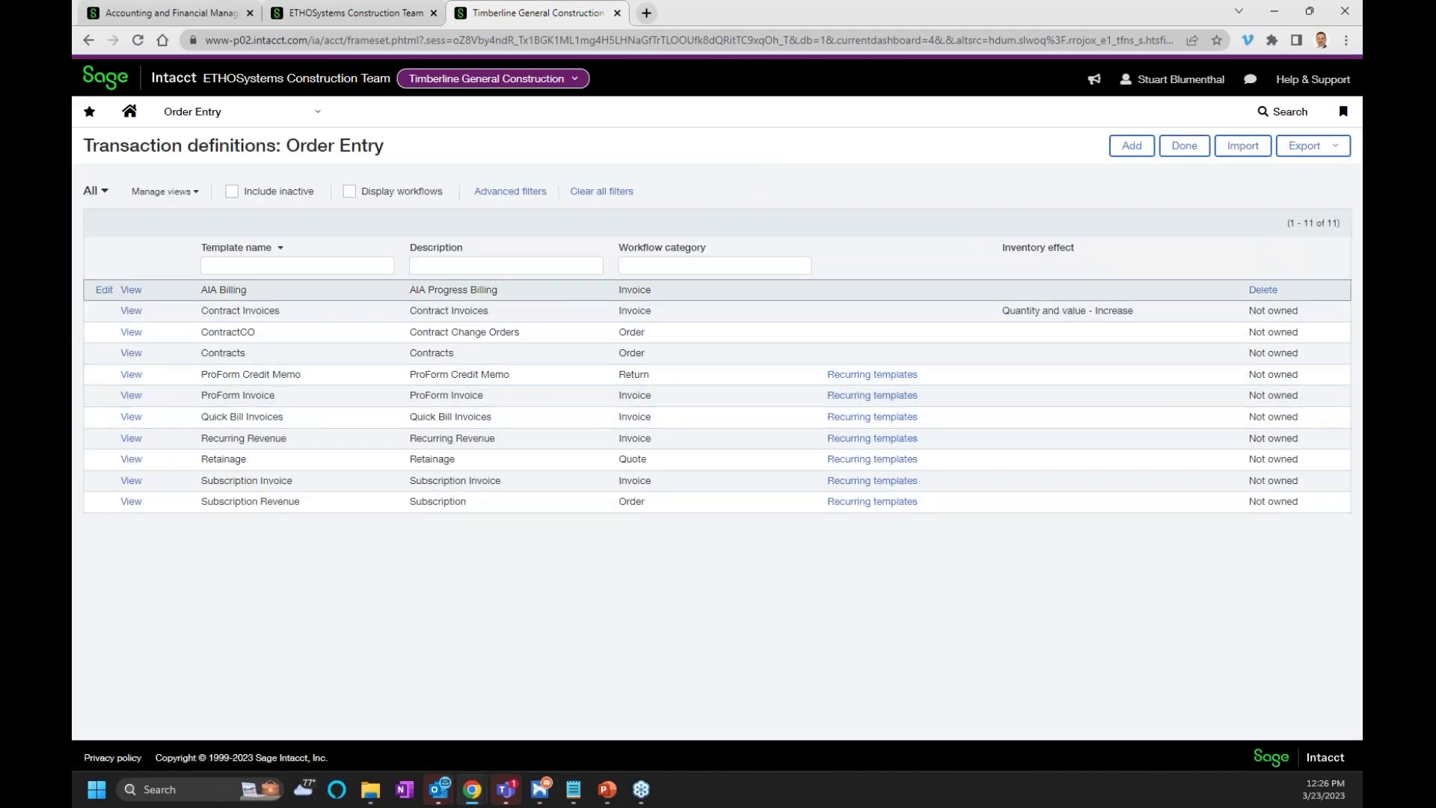
left_click(110, 292)
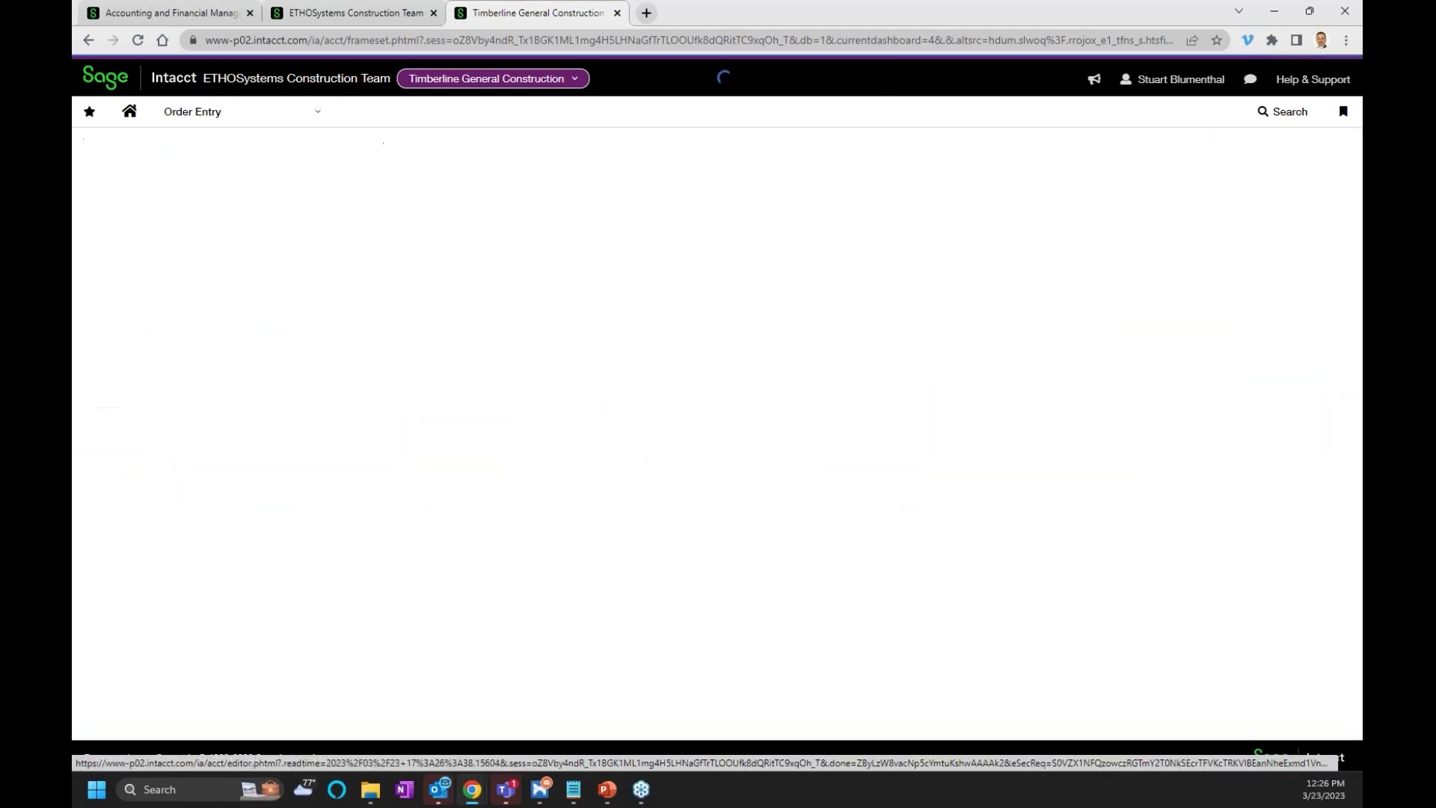
Step: Check the retainage and project contract billing options in the AIA Billing definition's accounting settings
scroll(376, 491, "down", 3)
scroll(374, 497, "down", 7)
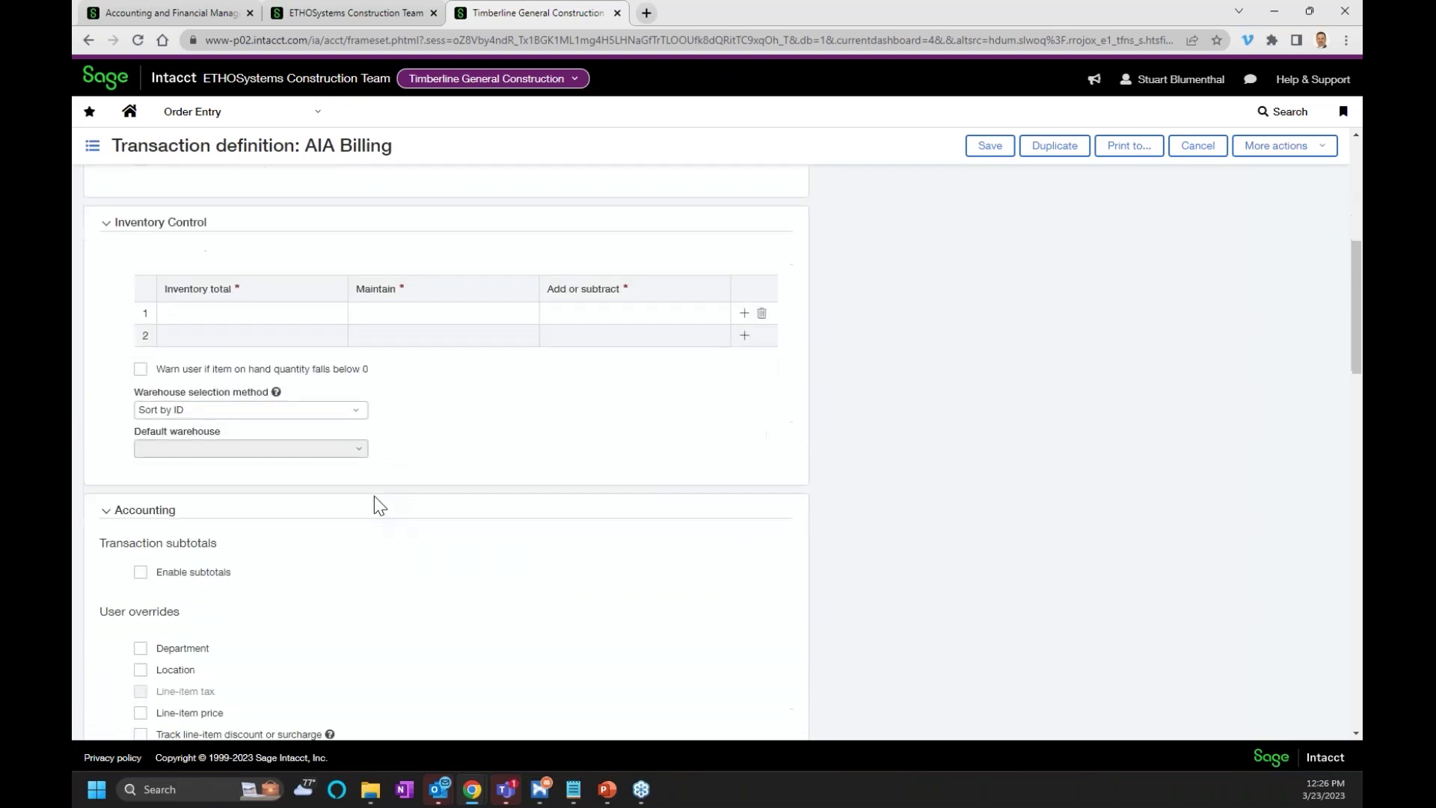
scroll(373, 506, "down", 2)
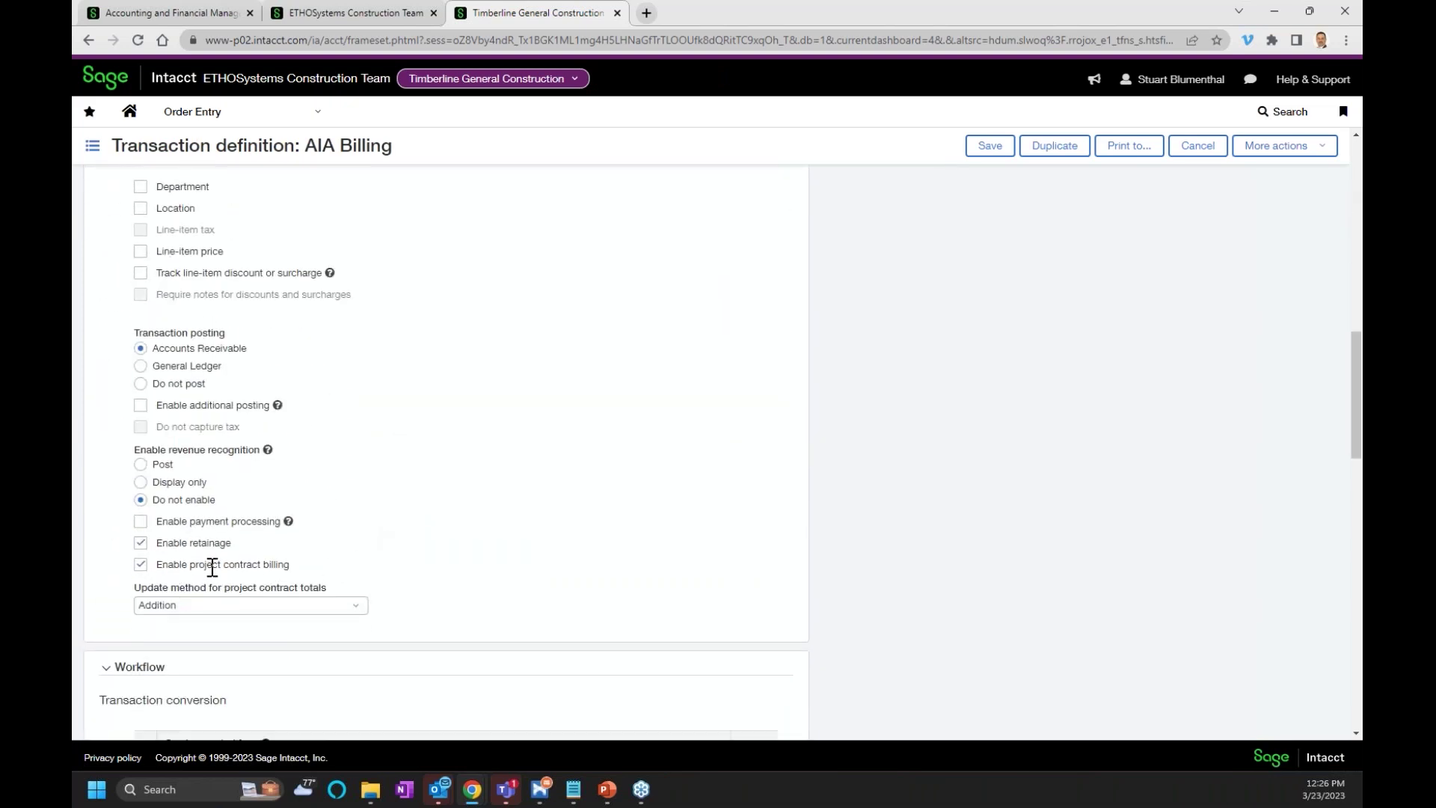
triple_click(270, 565)
Step: List the AIA Billing transactions in Order Entry and check the retainage balance of the 03/23/2023 invoice
left_click(284, 112)
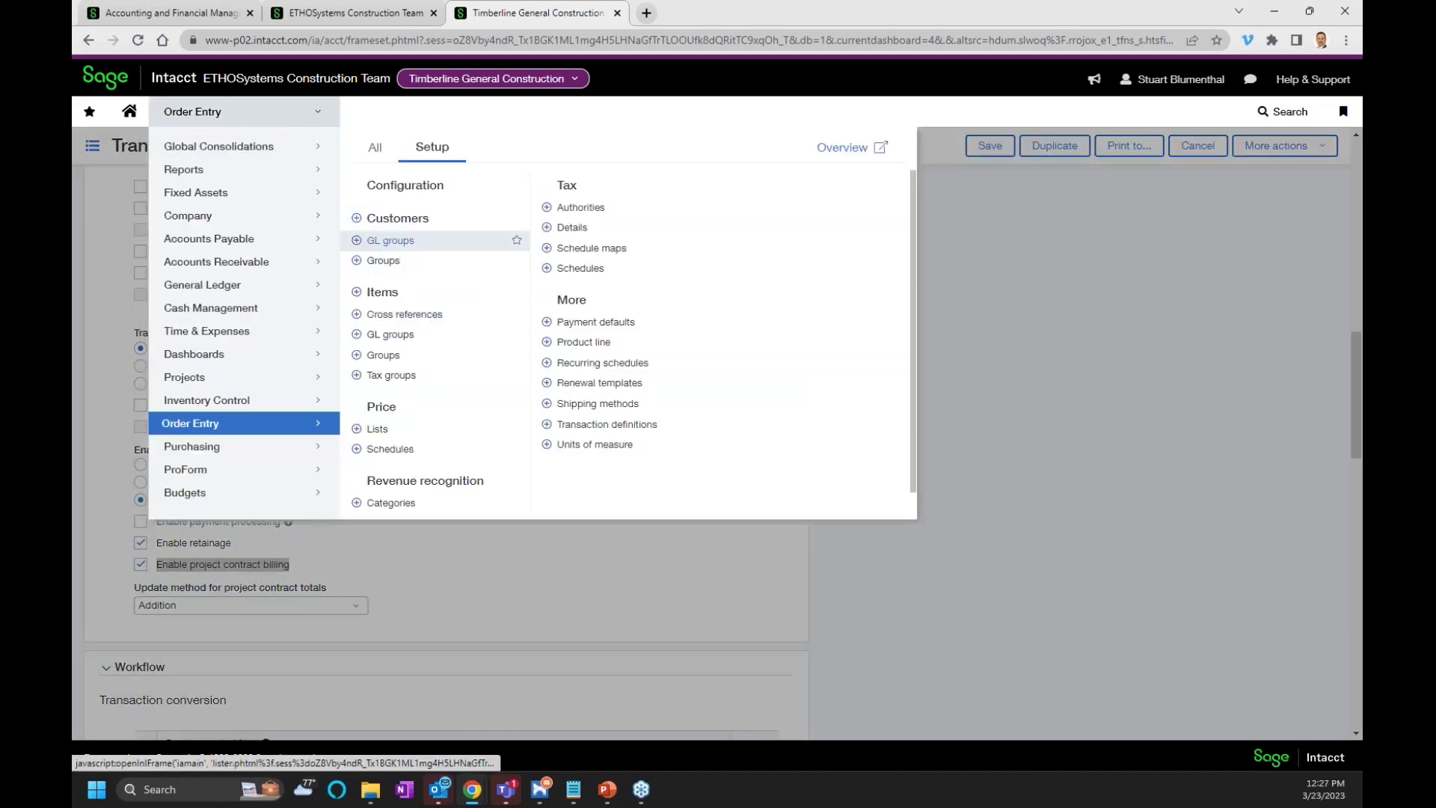
left_click(375, 146)
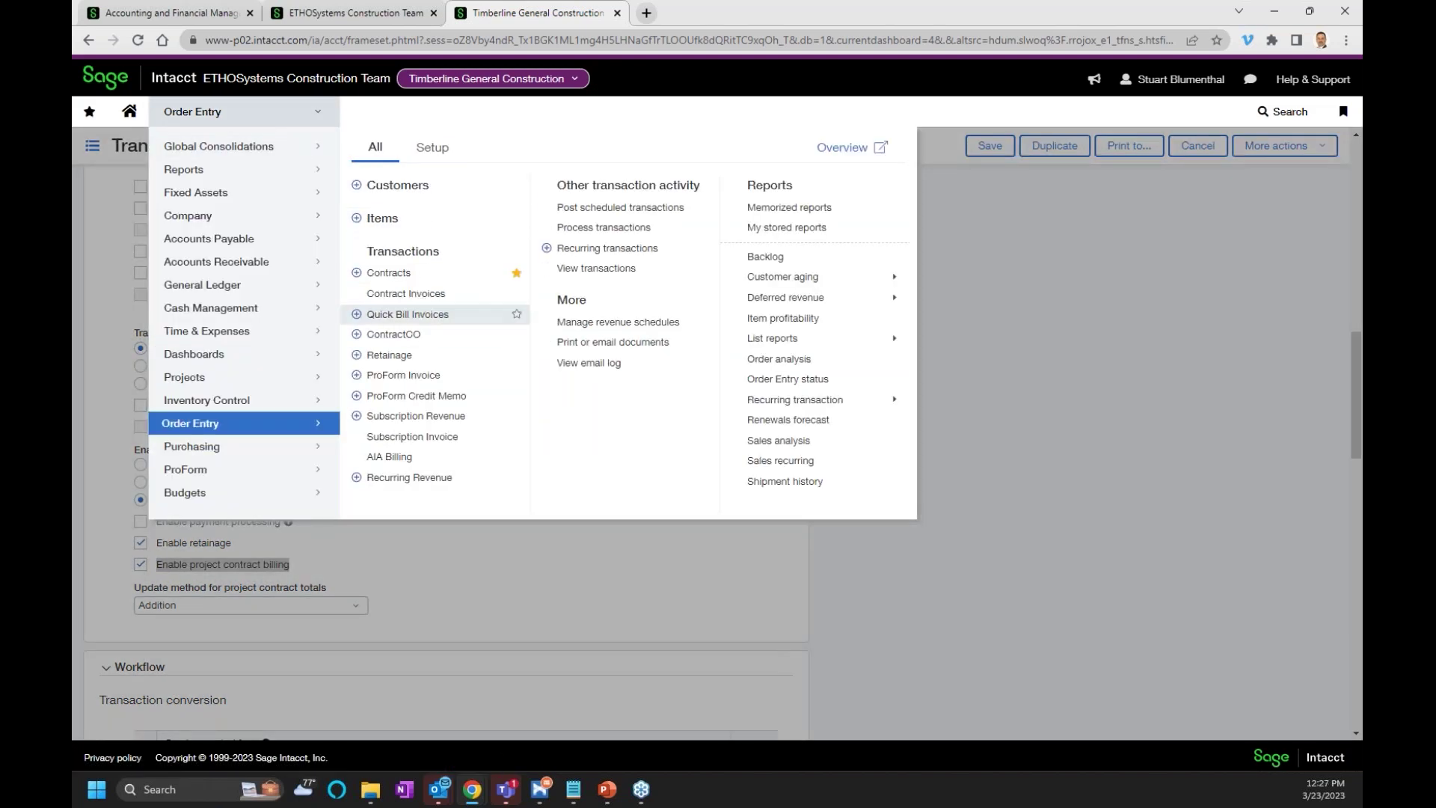
left_click(389, 457)
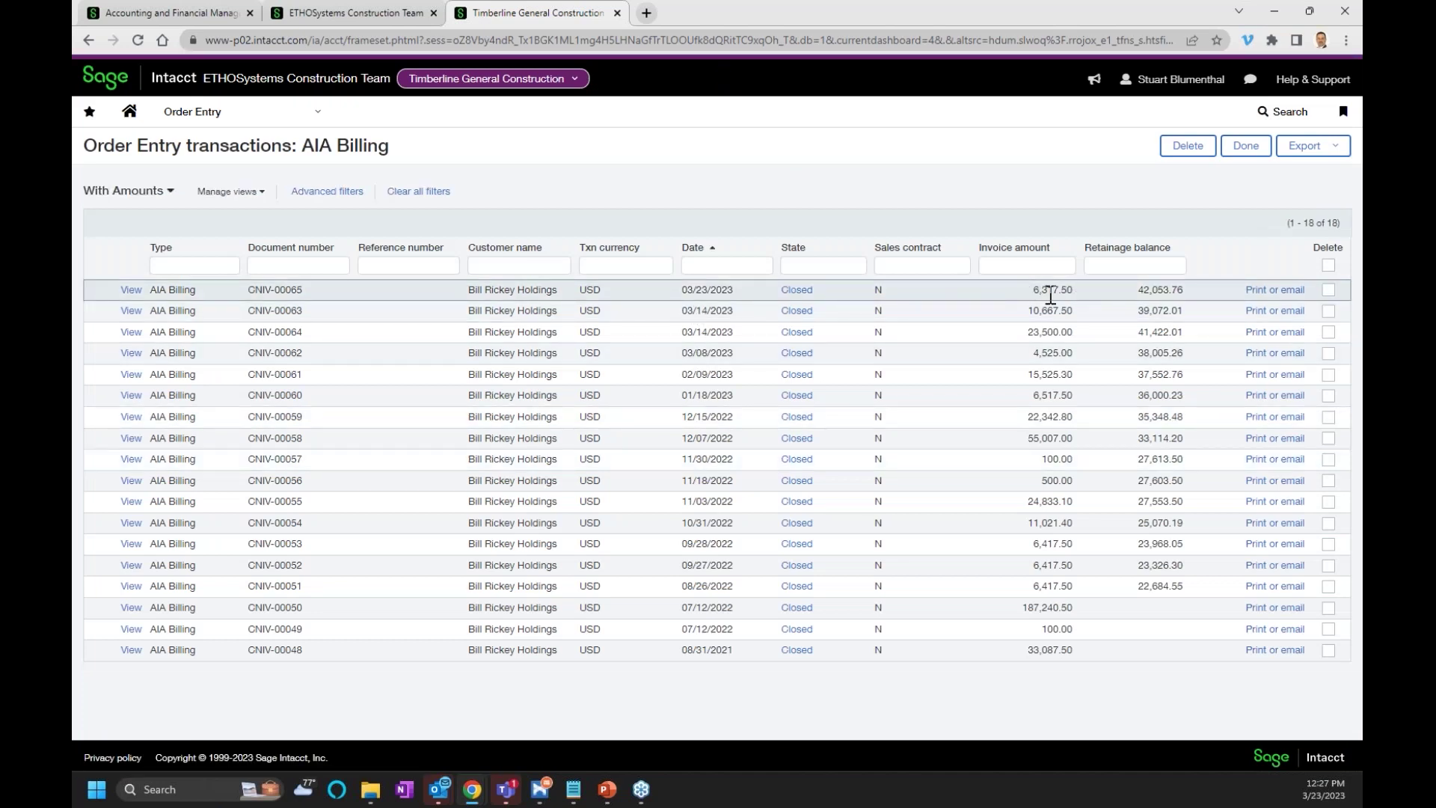
double_click(1153, 289)
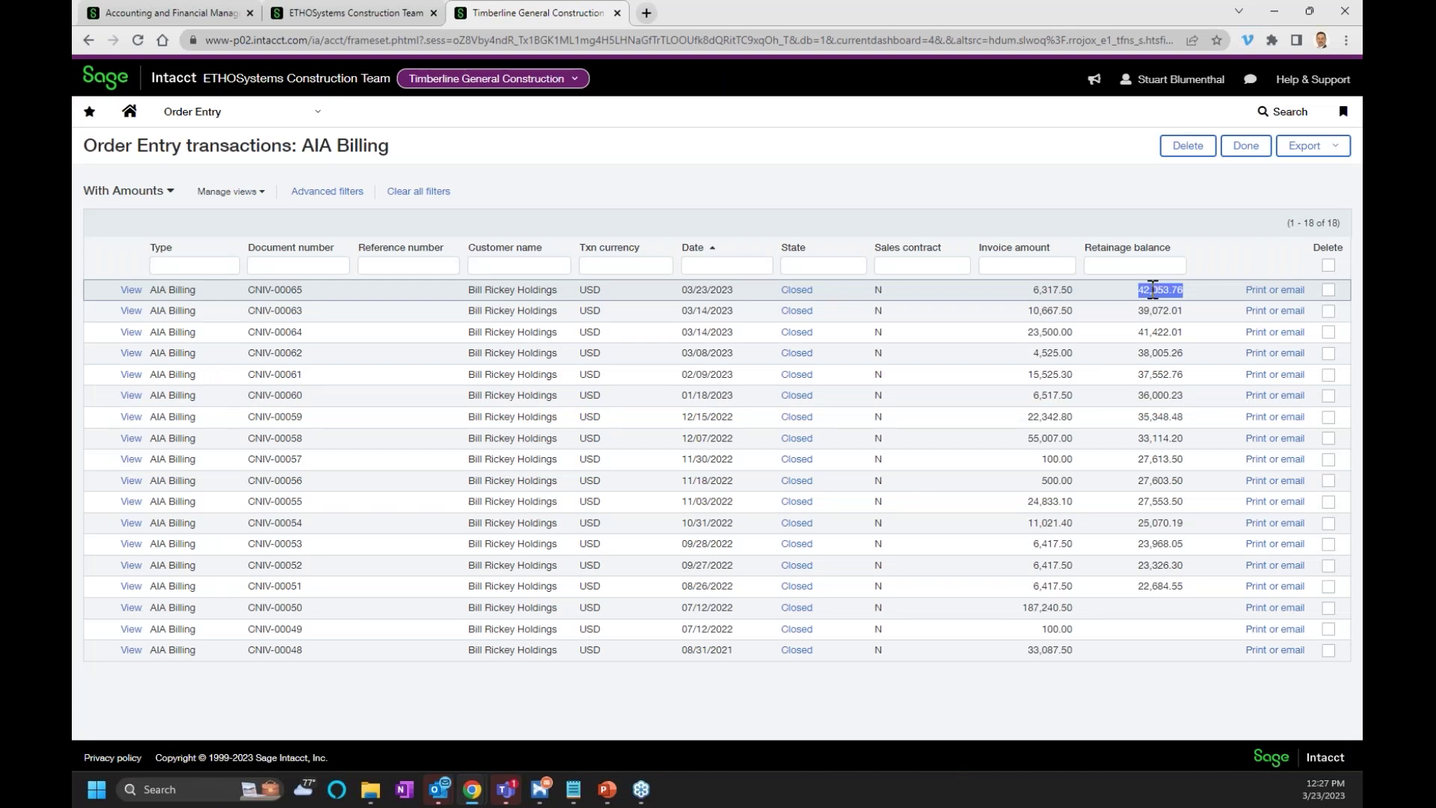
Step: View the AIA Billing invoice dated 03/23/2023 and review its totals, billing summary, change order summary and entries
left_click(125, 293)
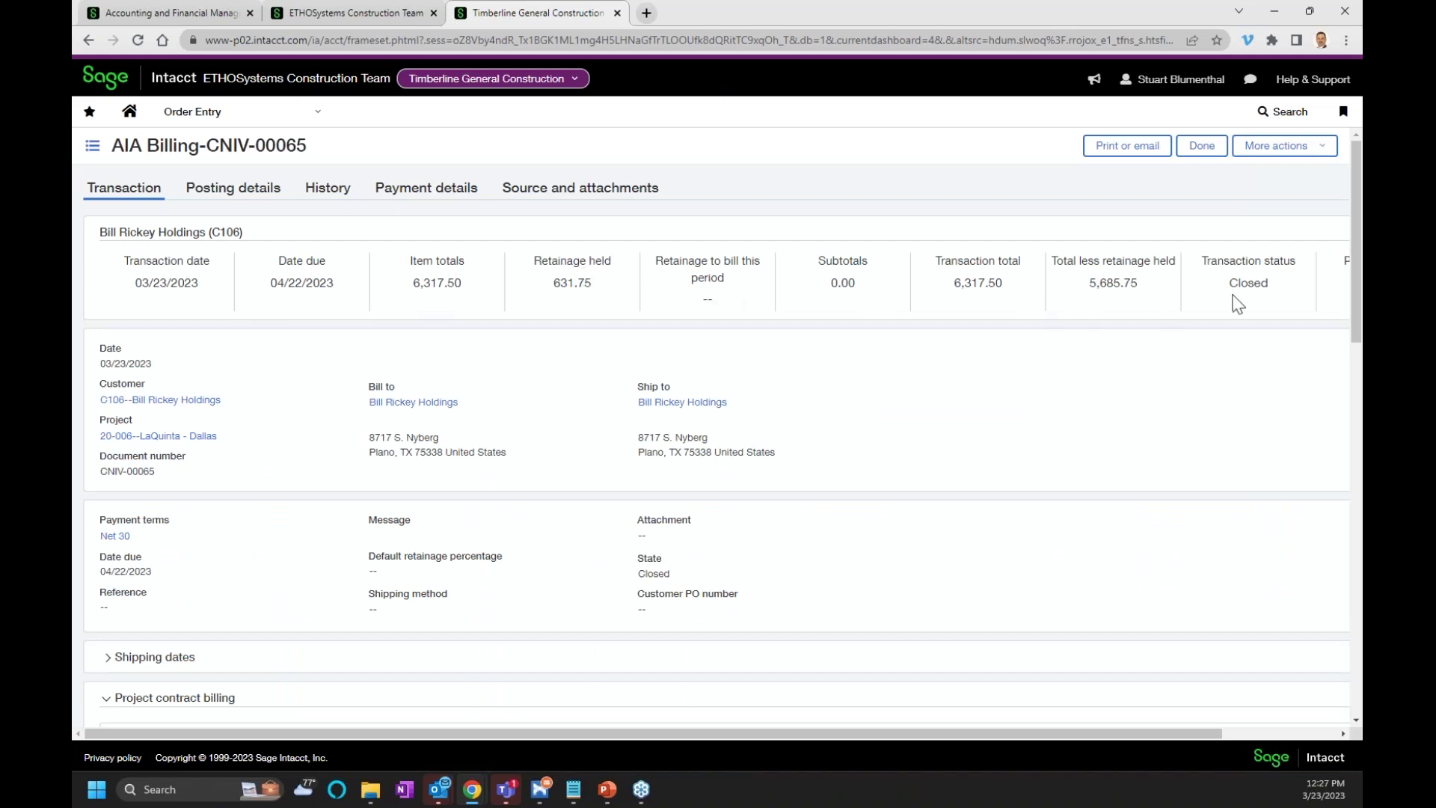
mouse_move(856, 732)
left_mouse_down()
mouse_move(934, 742)
mouse_move(832, 741)
left_mouse_up()
scroll(742, 491, "down", 4)
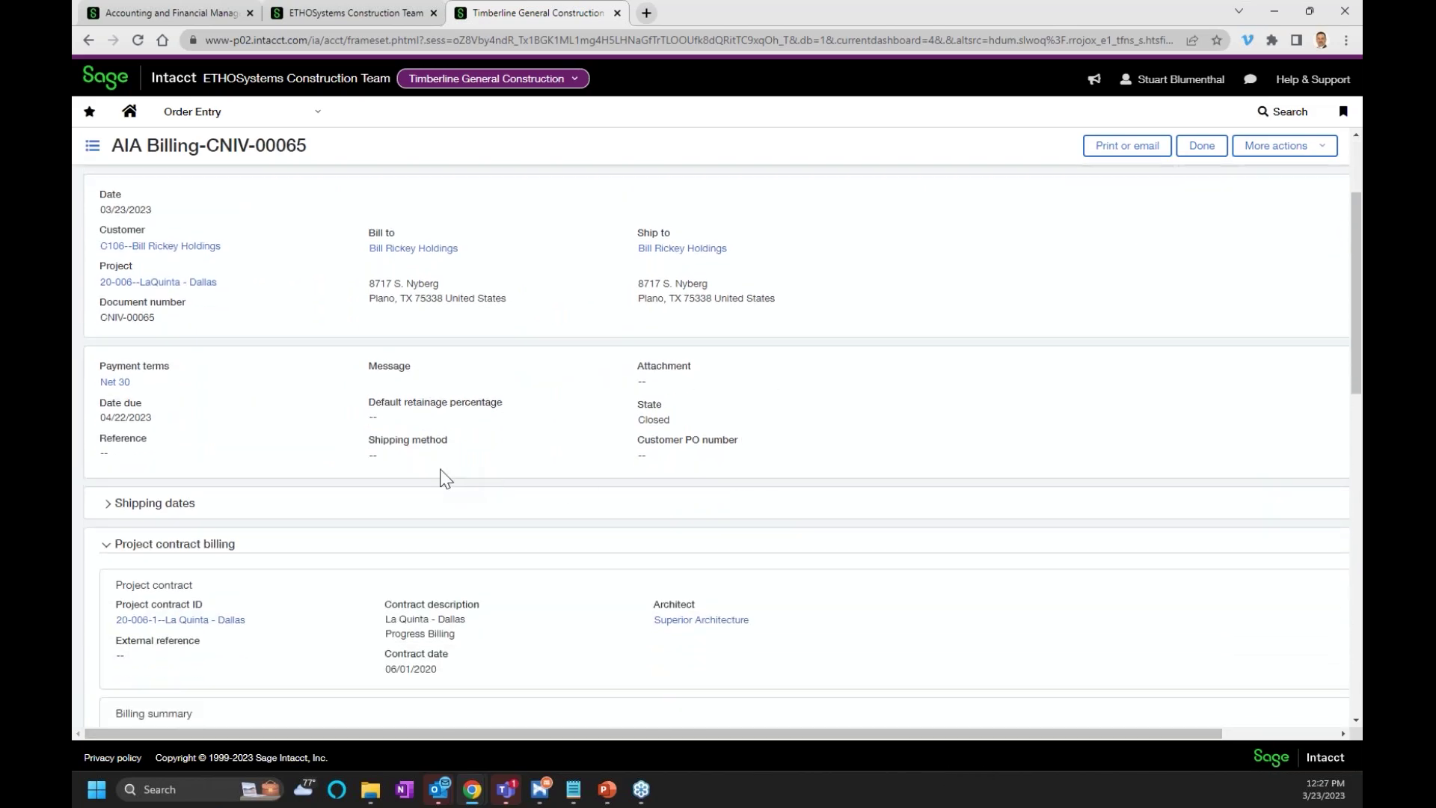
scroll(432, 479, "down", 3)
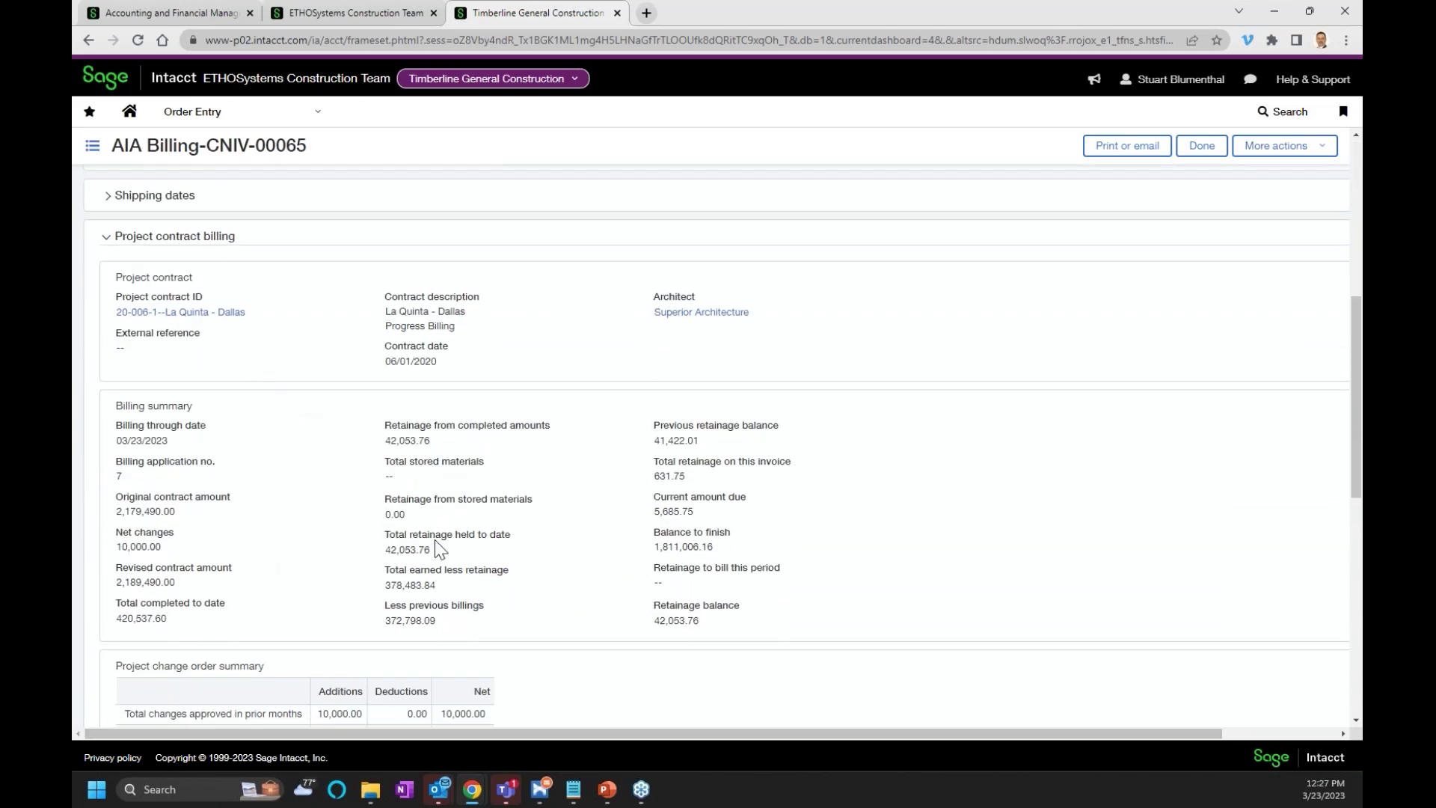
scroll(600, 573, "down", 3)
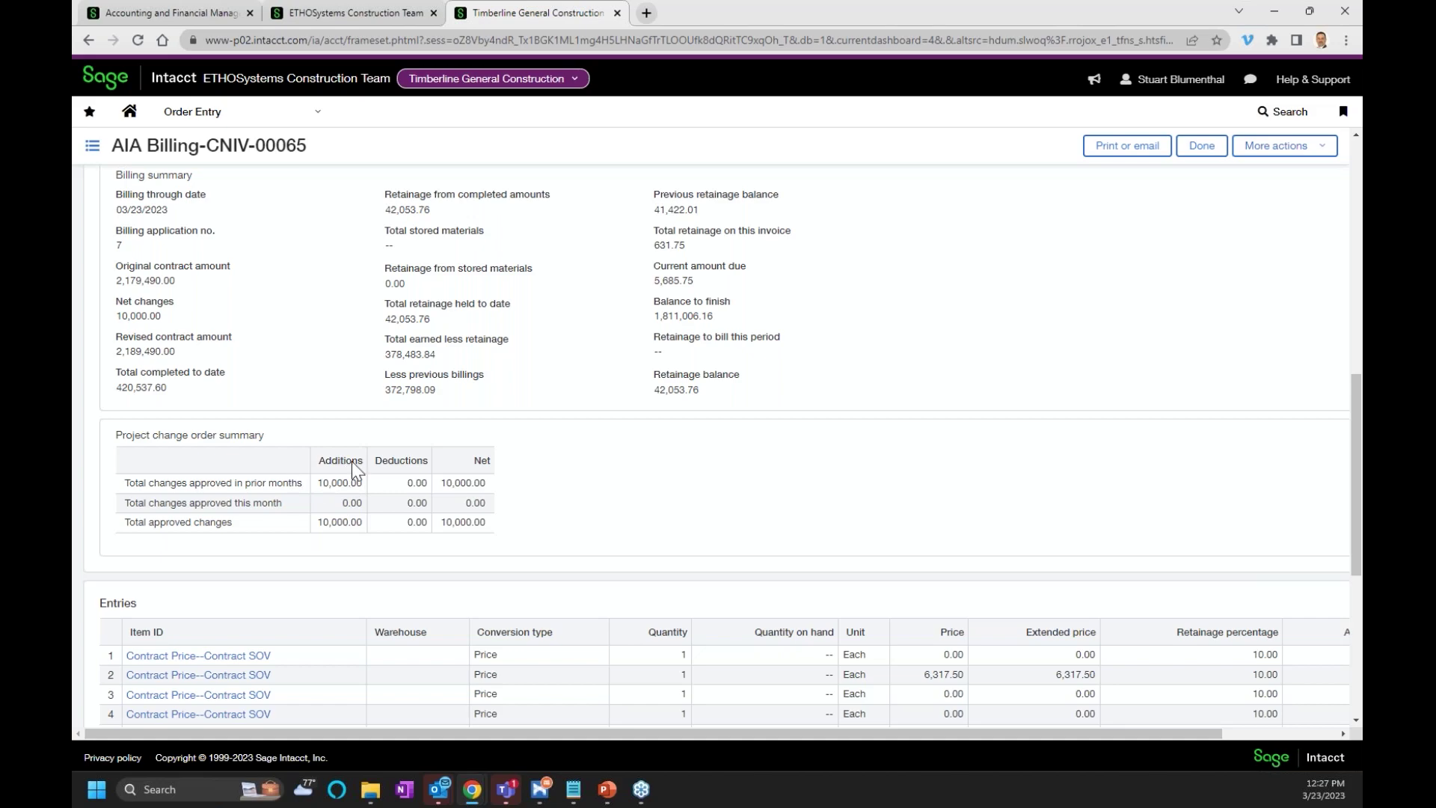
scroll(351, 464, "down", 3)
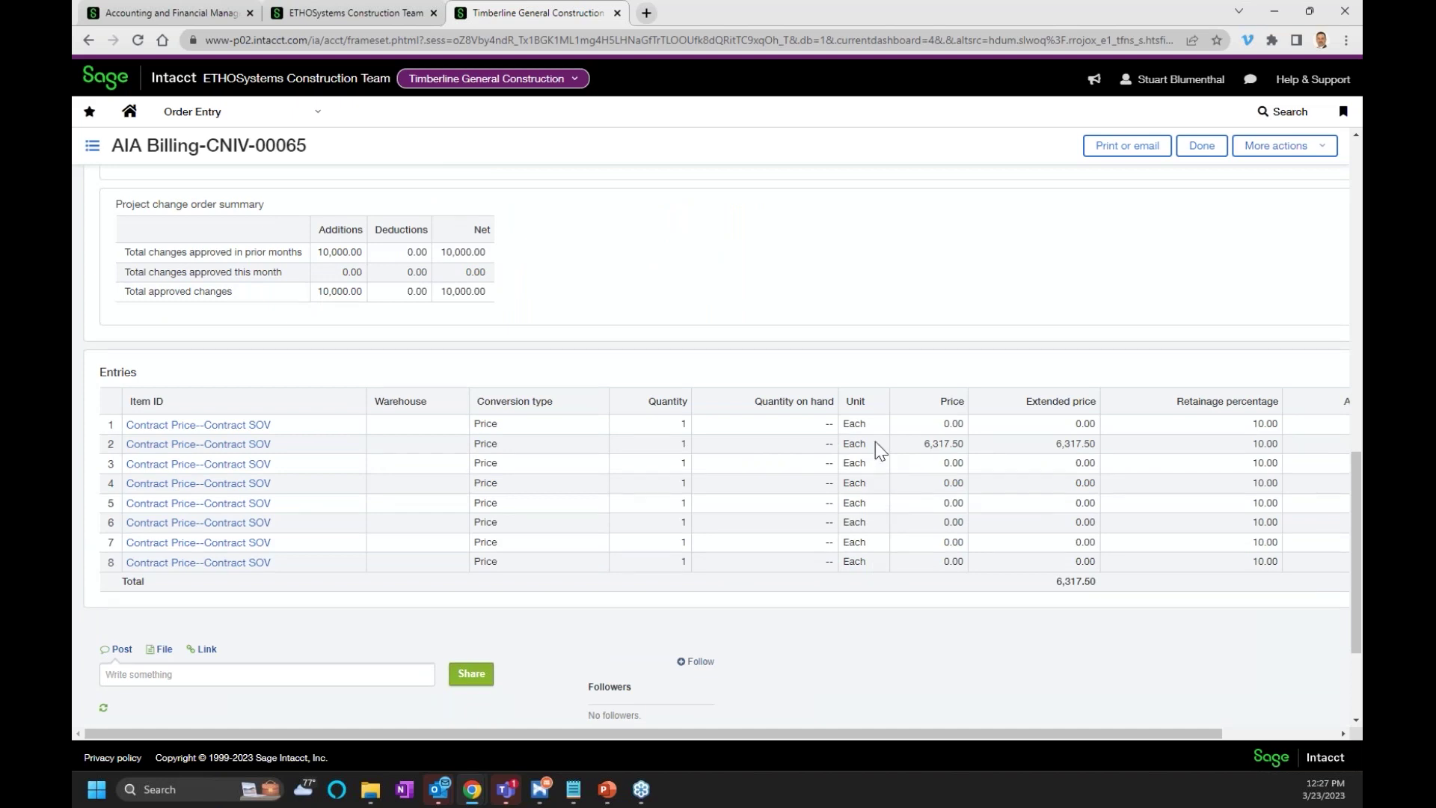
Step: Examine the project contract billing details and dimensions of the invoice's Sitework entry, and return to the invoice header
left_click(797, 470)
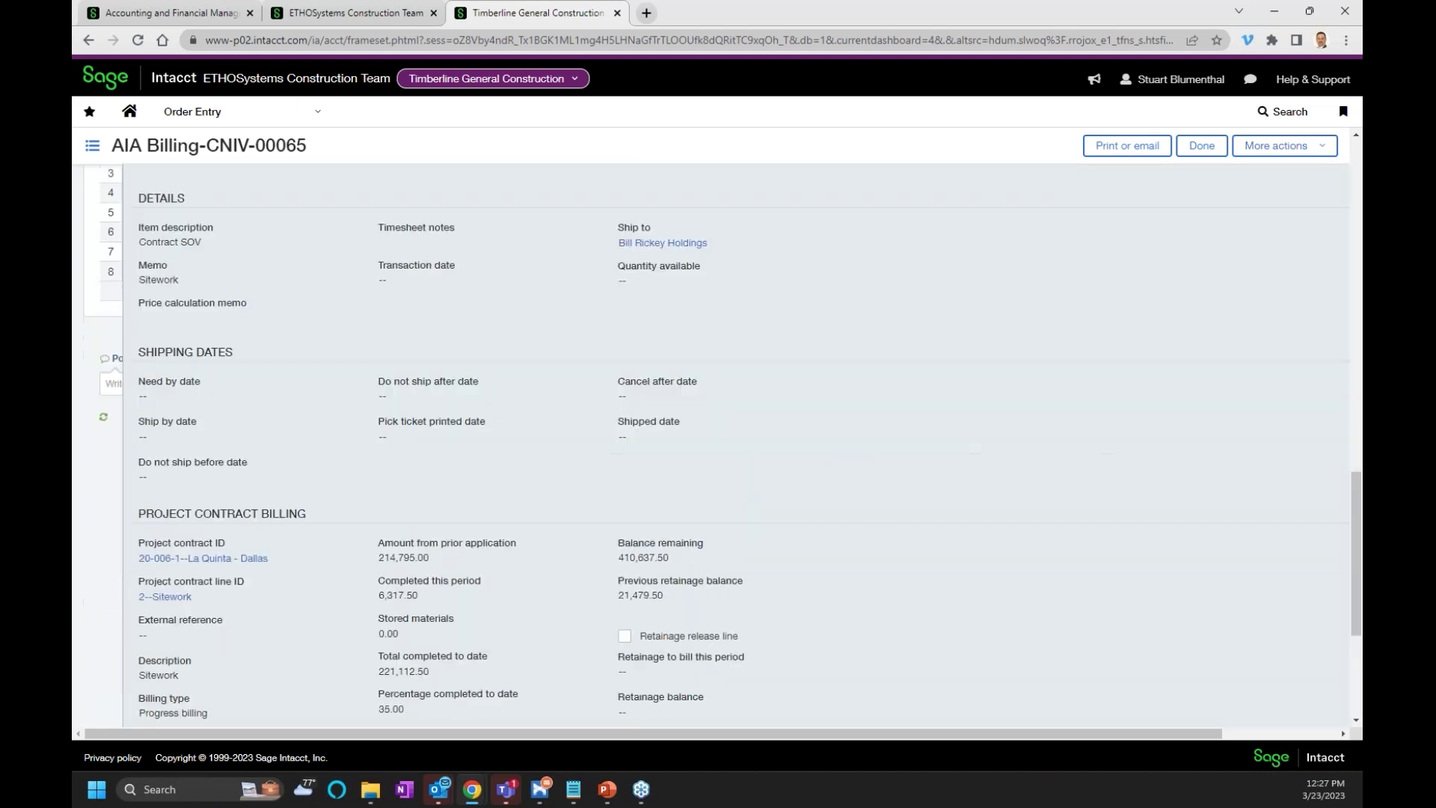
scroll(785, 479, "down", 1)
scroll(778, 483, "down", 1)
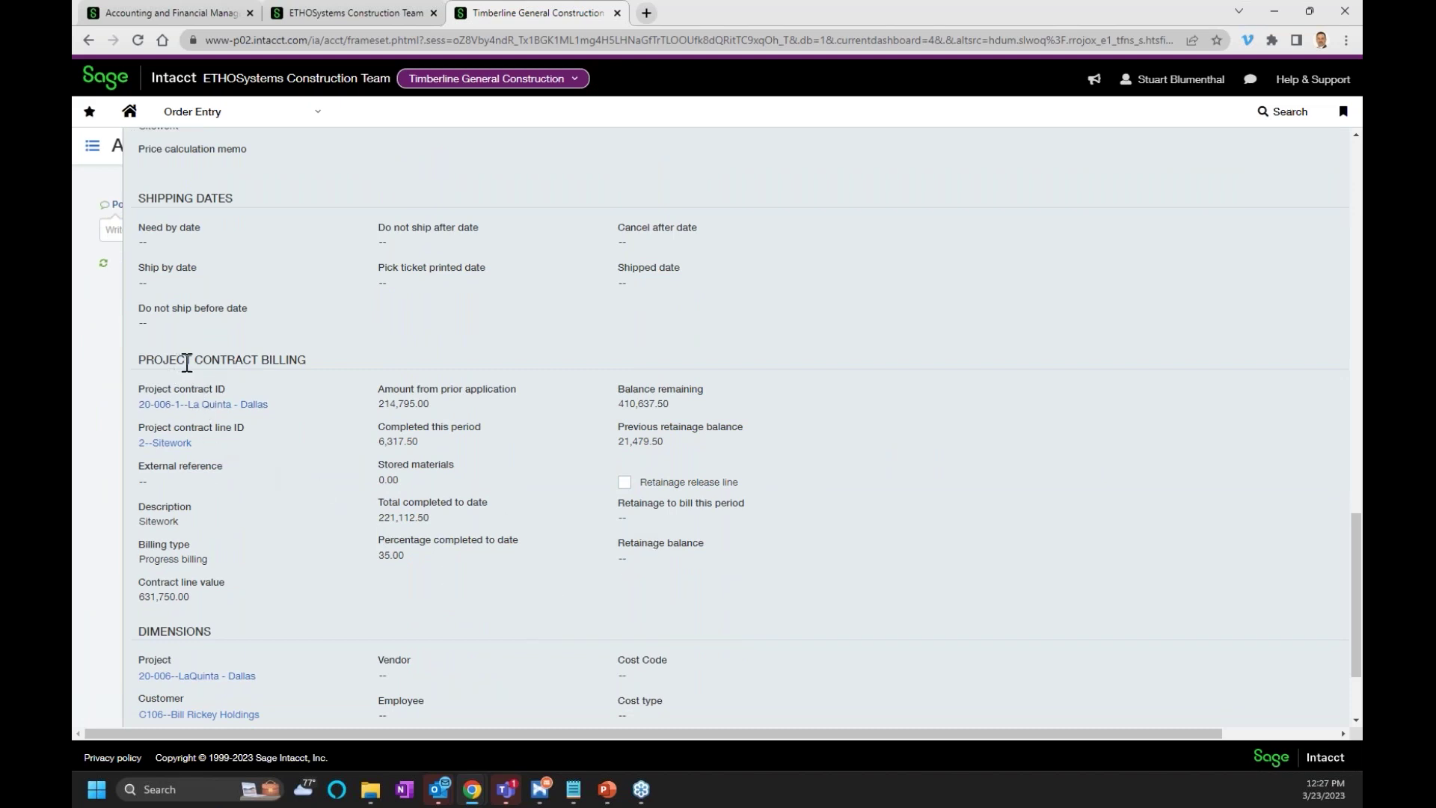
left_click_drag(185, 361, 275, 362)
scroll(709, 587, "up", 5)
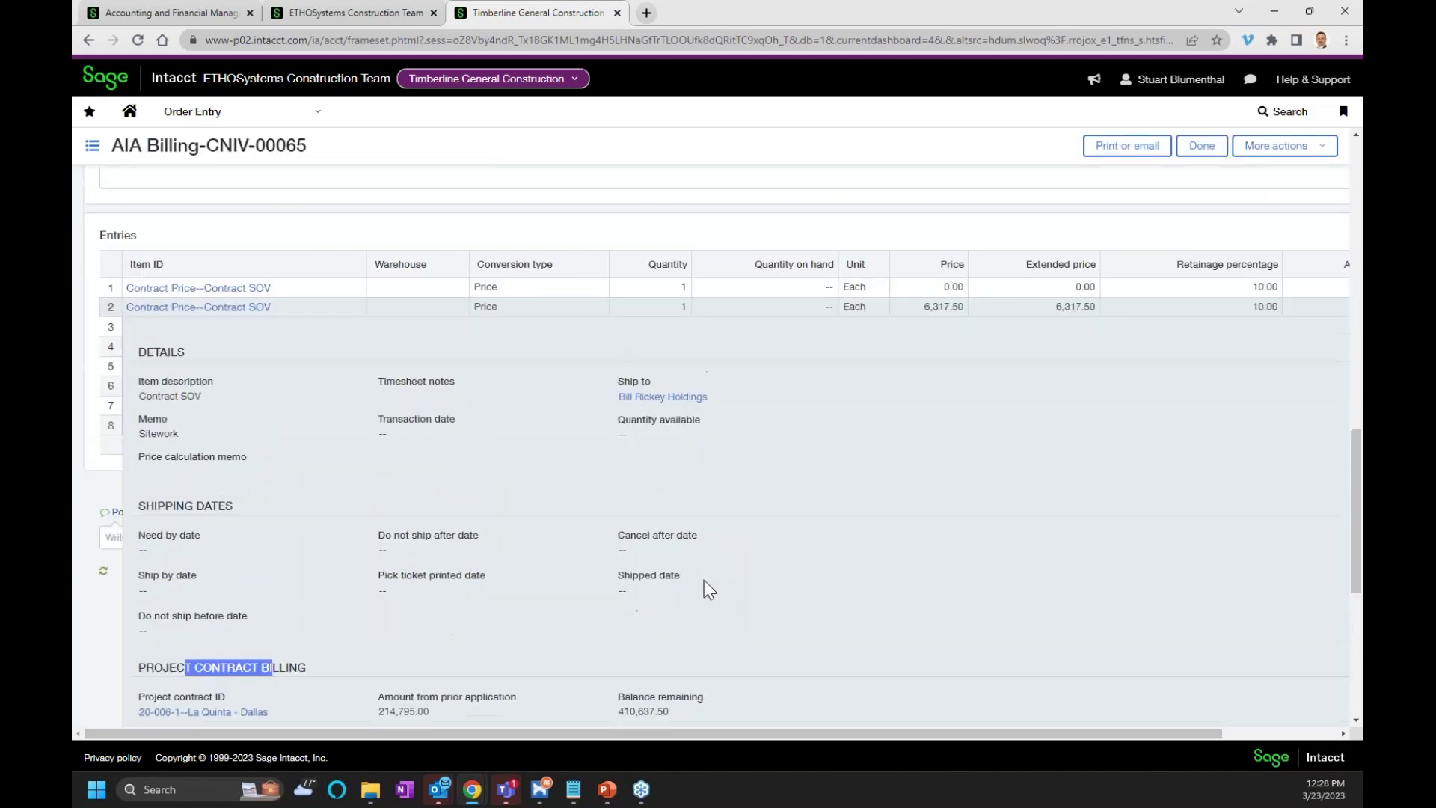
scroll(707, 591, "down", 4)
scroll(718, 613, "down", 3)
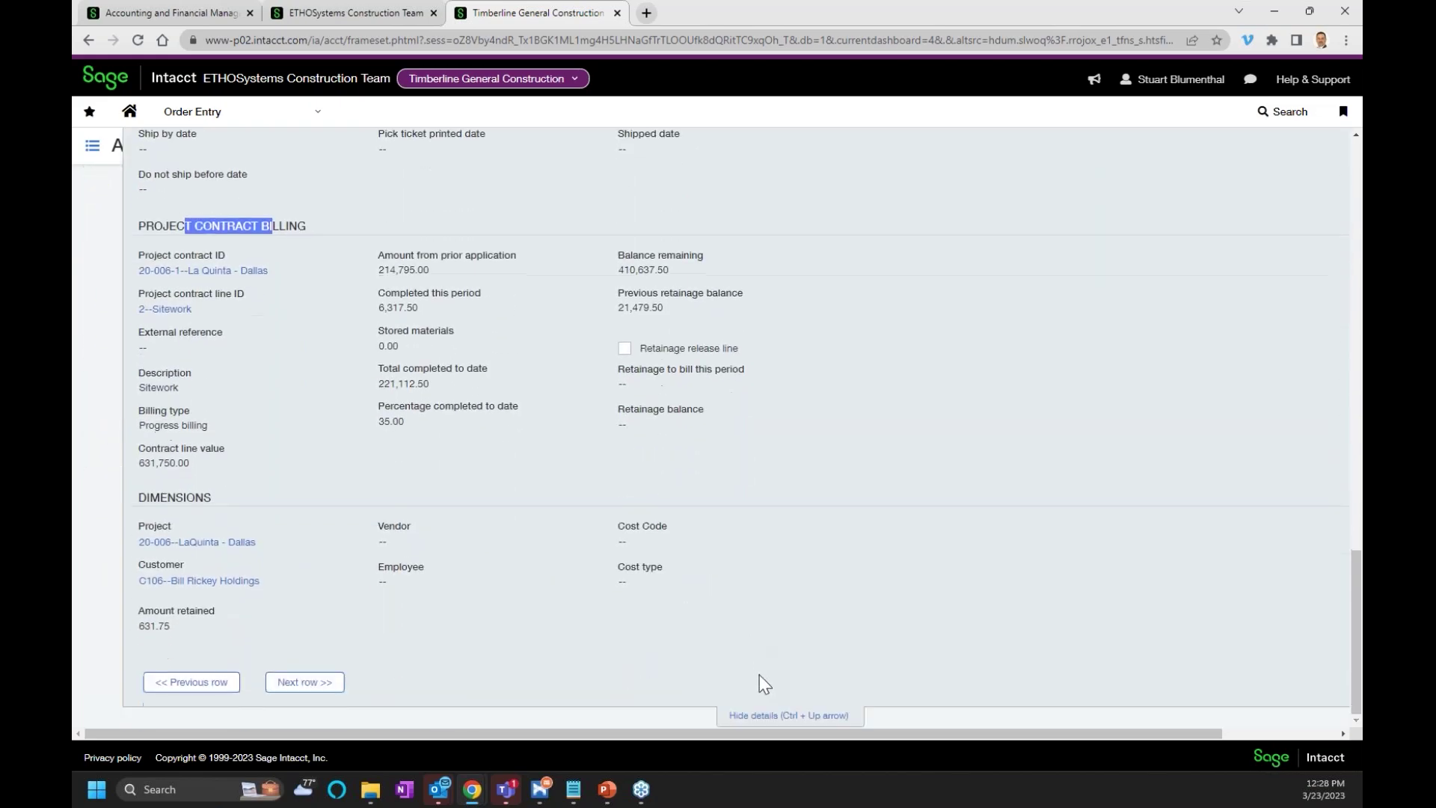
left_click(787, 718)
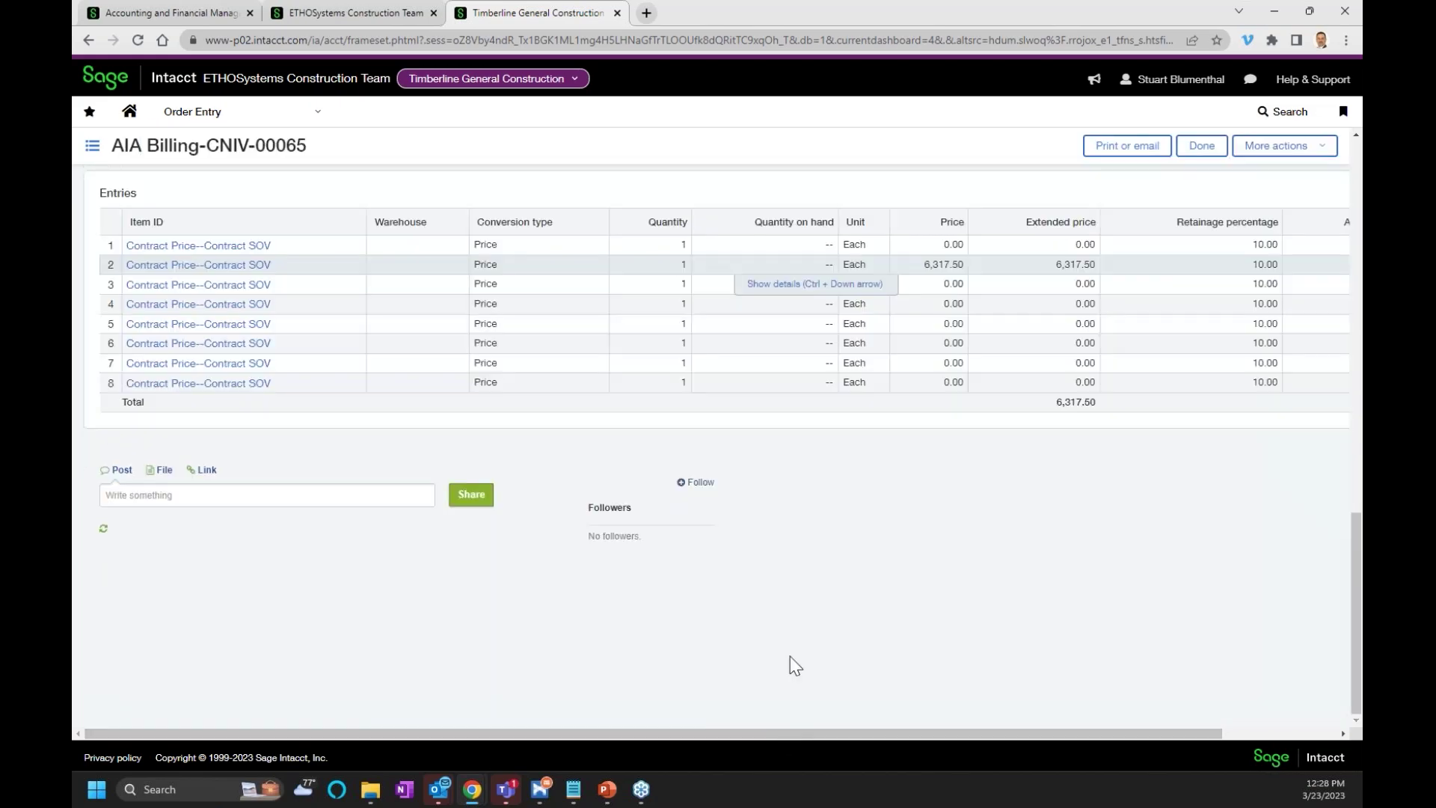
scroll(791, 648, "up", 4)
scroll(792, 648, "up", 5)
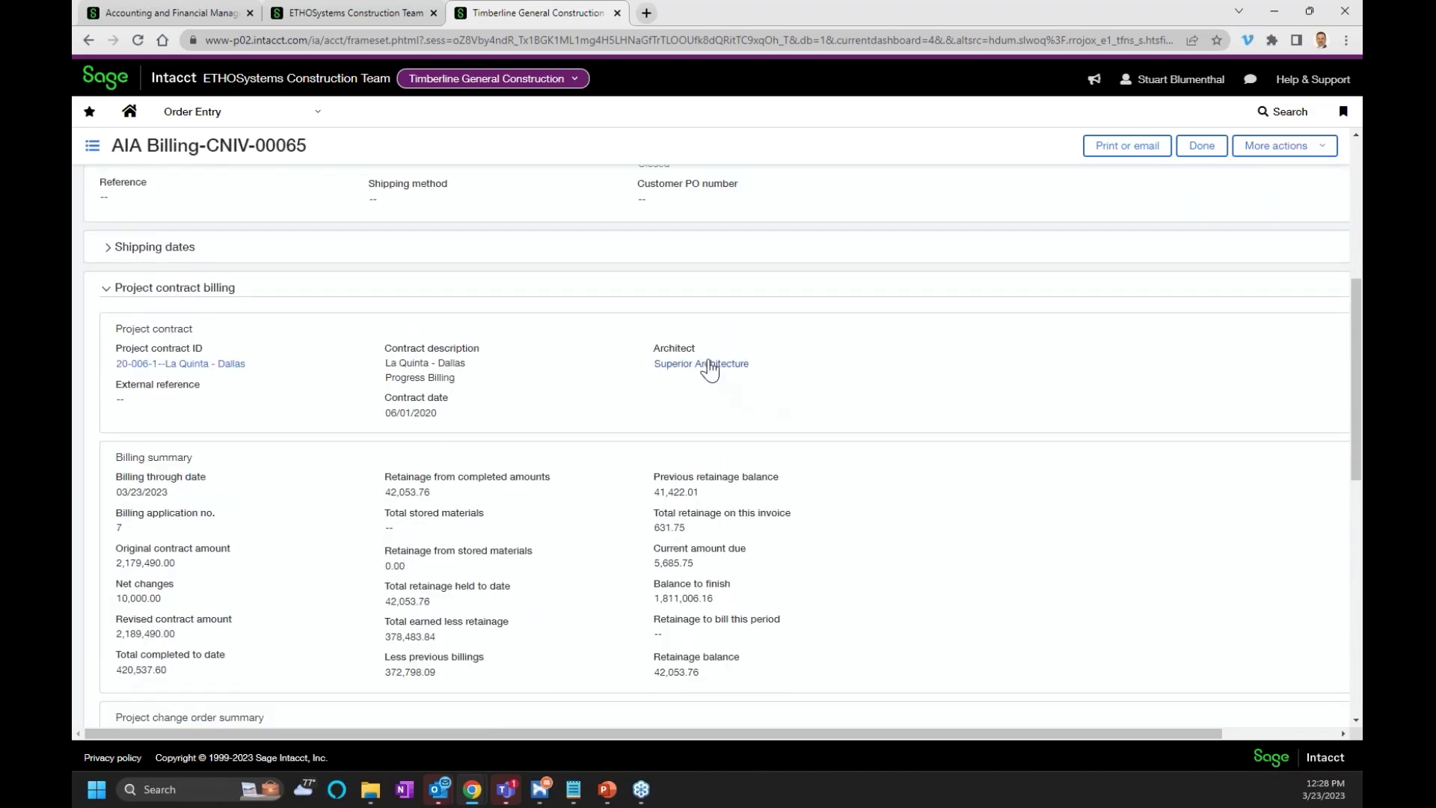
scroll(709, 368, "up", 5)
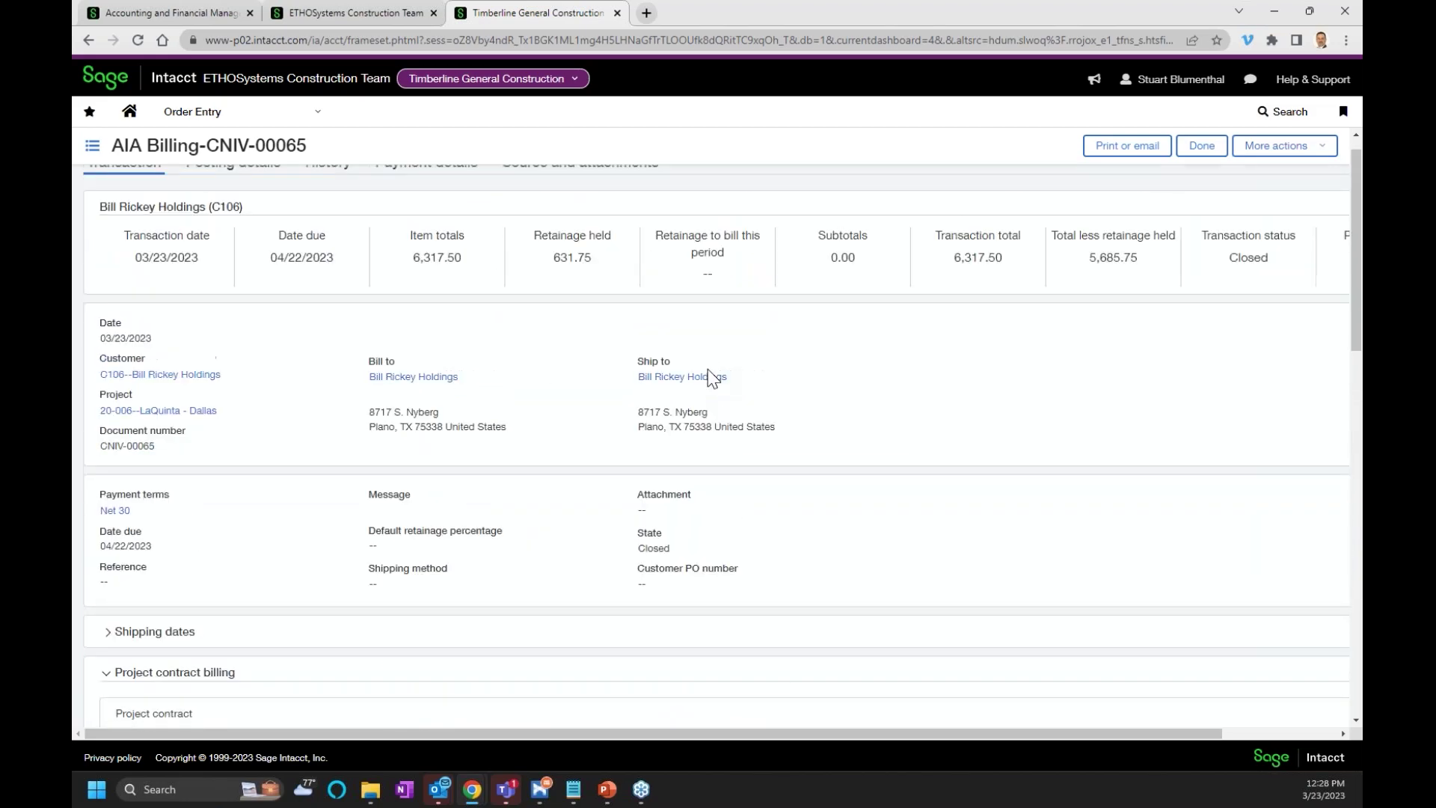
scroll(708, 369, "up", 1)
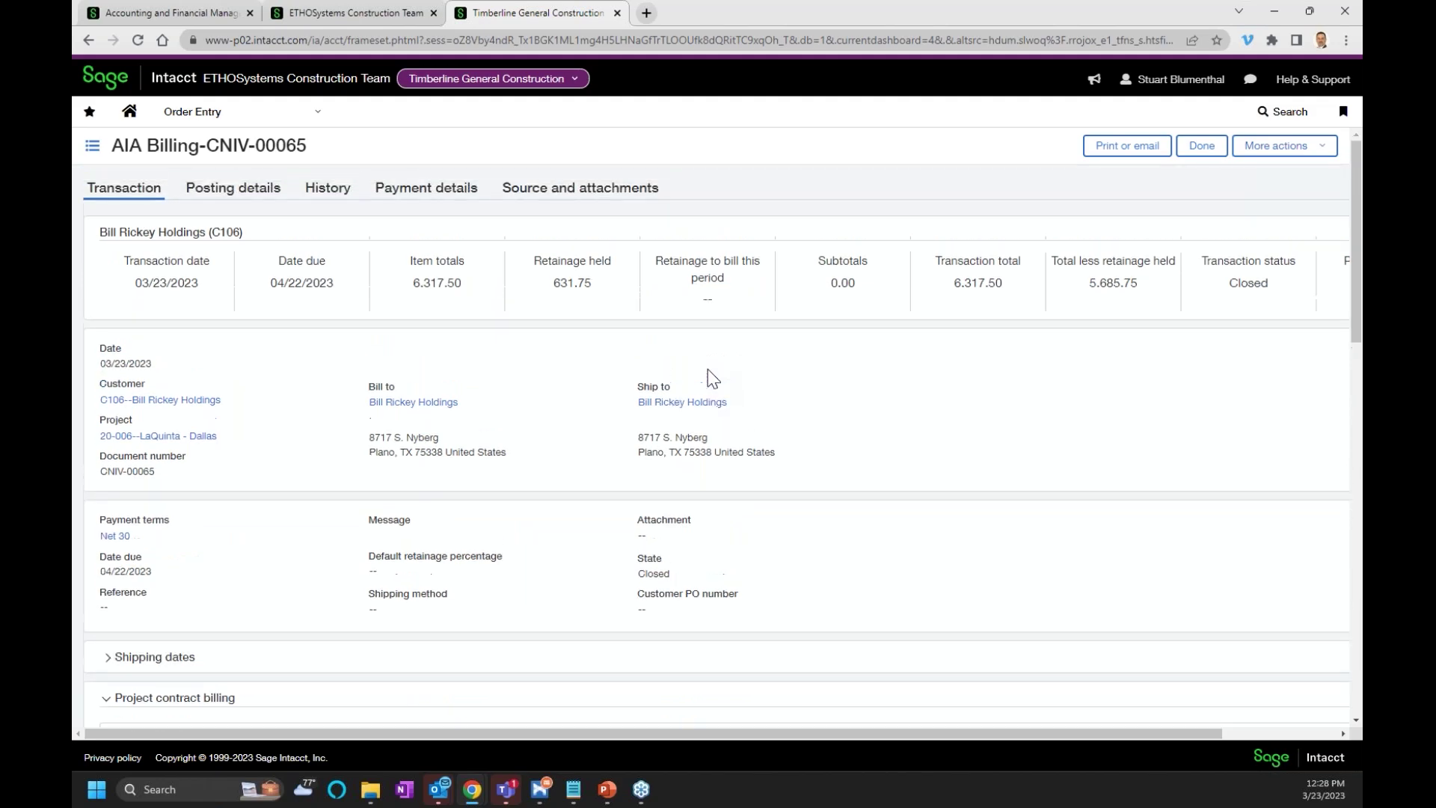
Step: Review the posted AR invoice and General Ledger journal lines in the AIA Billing invoice's posting details
left_click(260, 190)
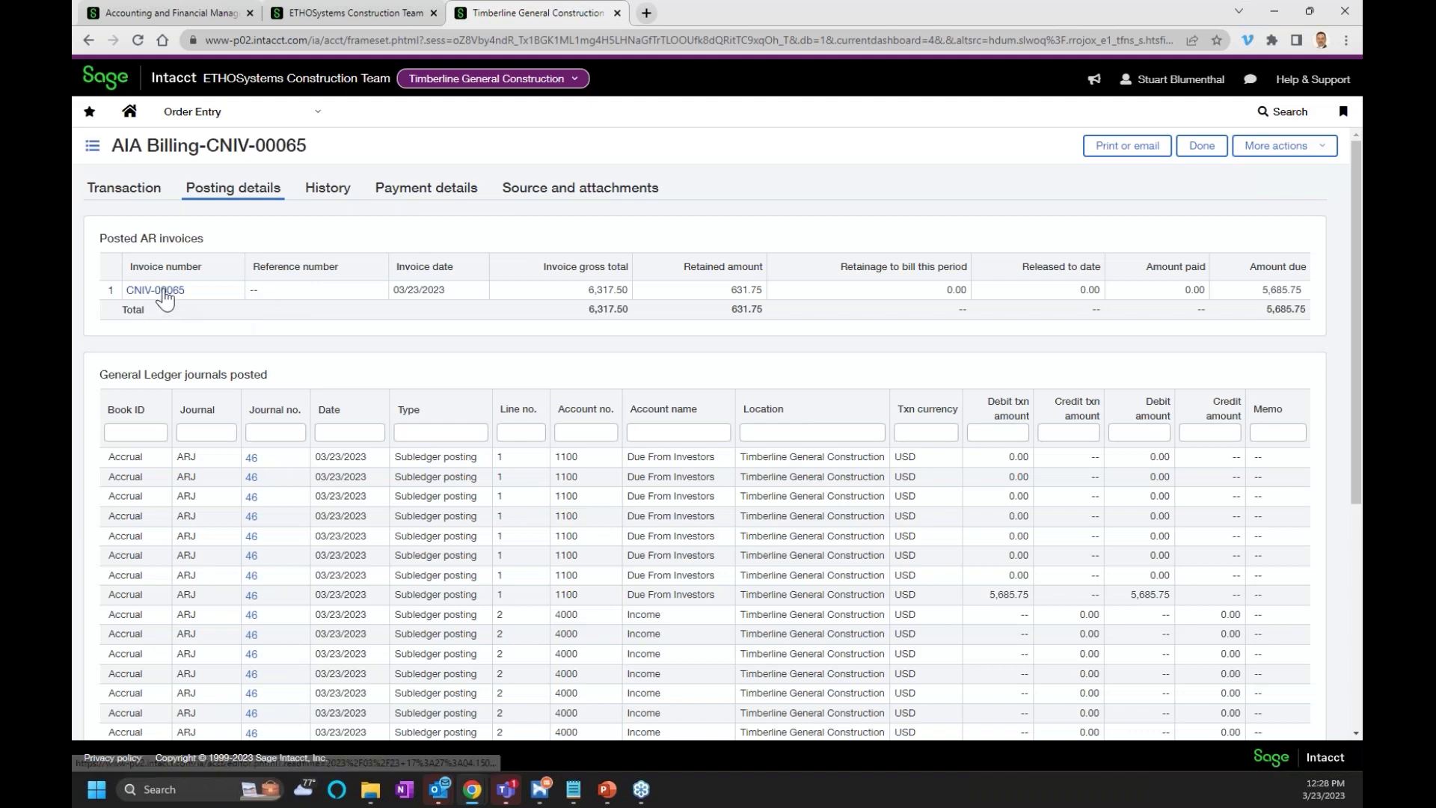
scroll(666, 508, "down", 2)
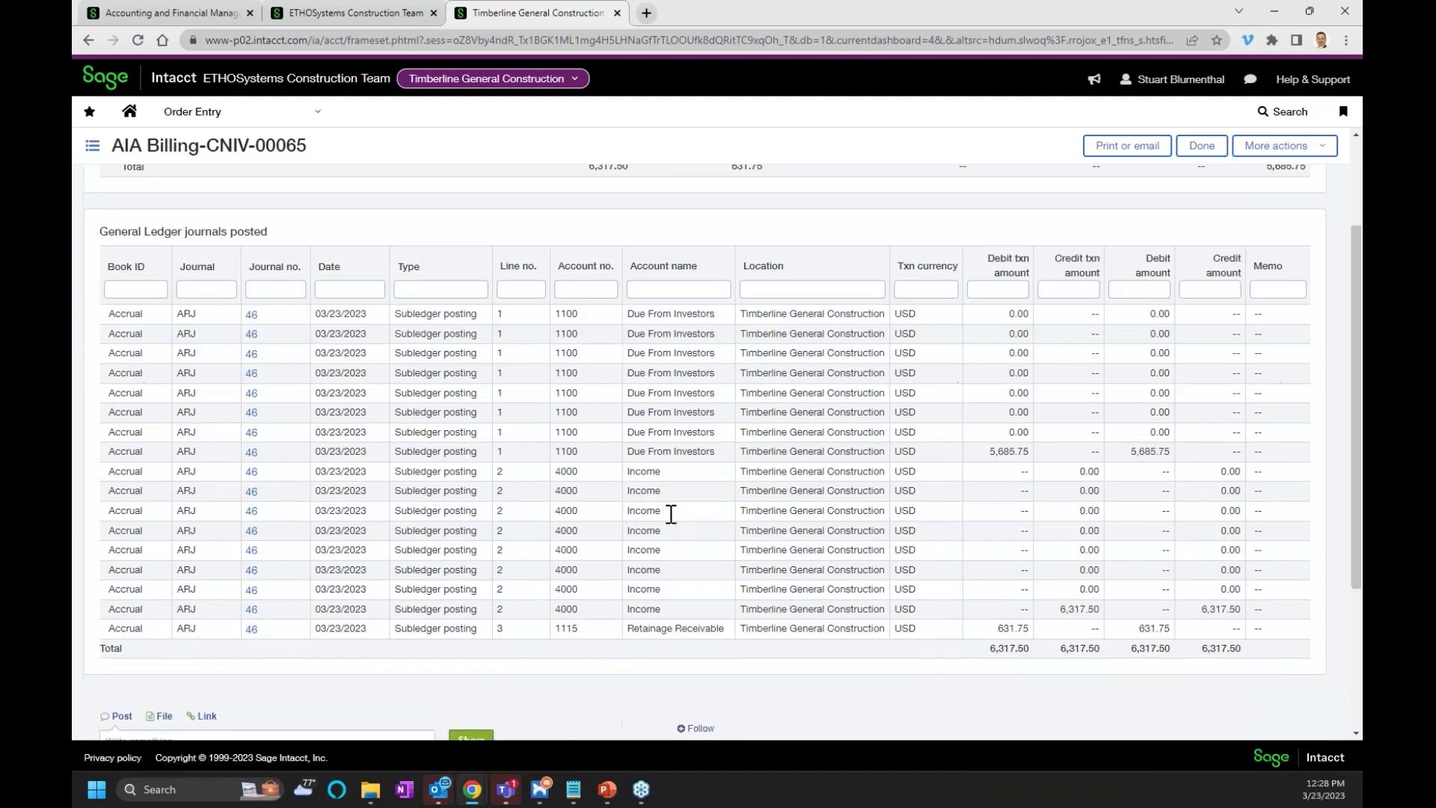
scroll(703, 449, "up", 2)
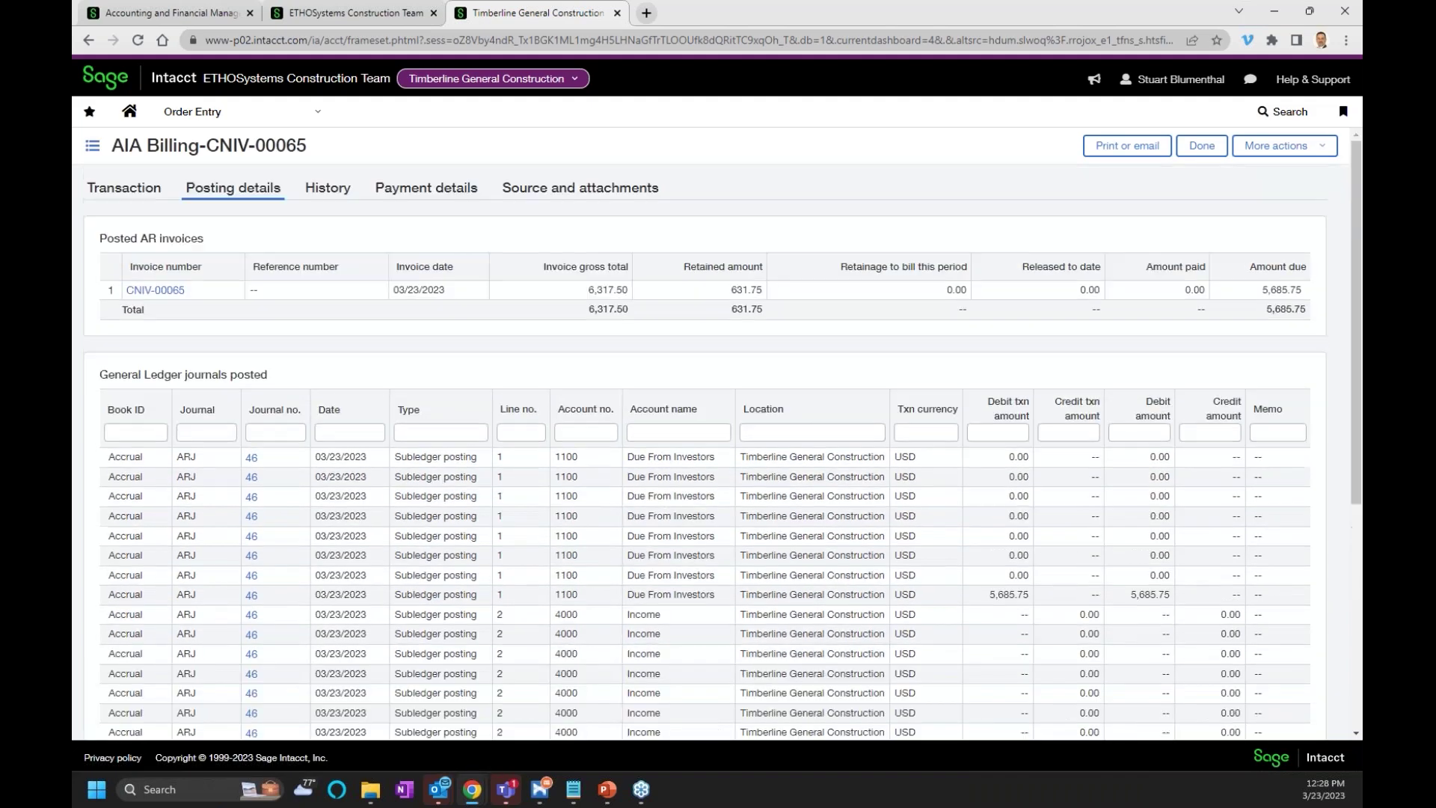
Step: Check the invoice's history, payment details, and source documents and attachments, and return to the AIA Billing transaction list
left_click(327, 189)
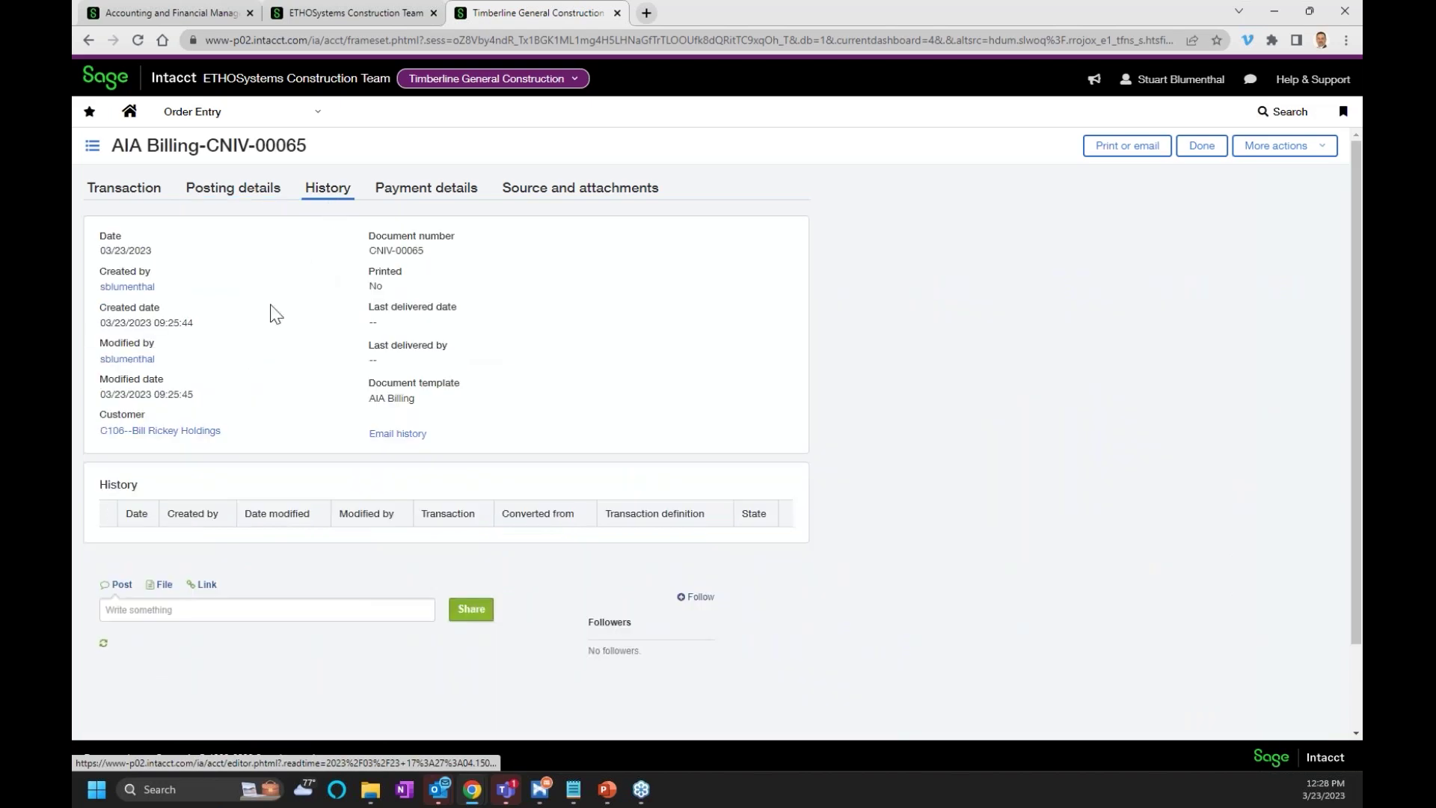
left_click(433, 191)
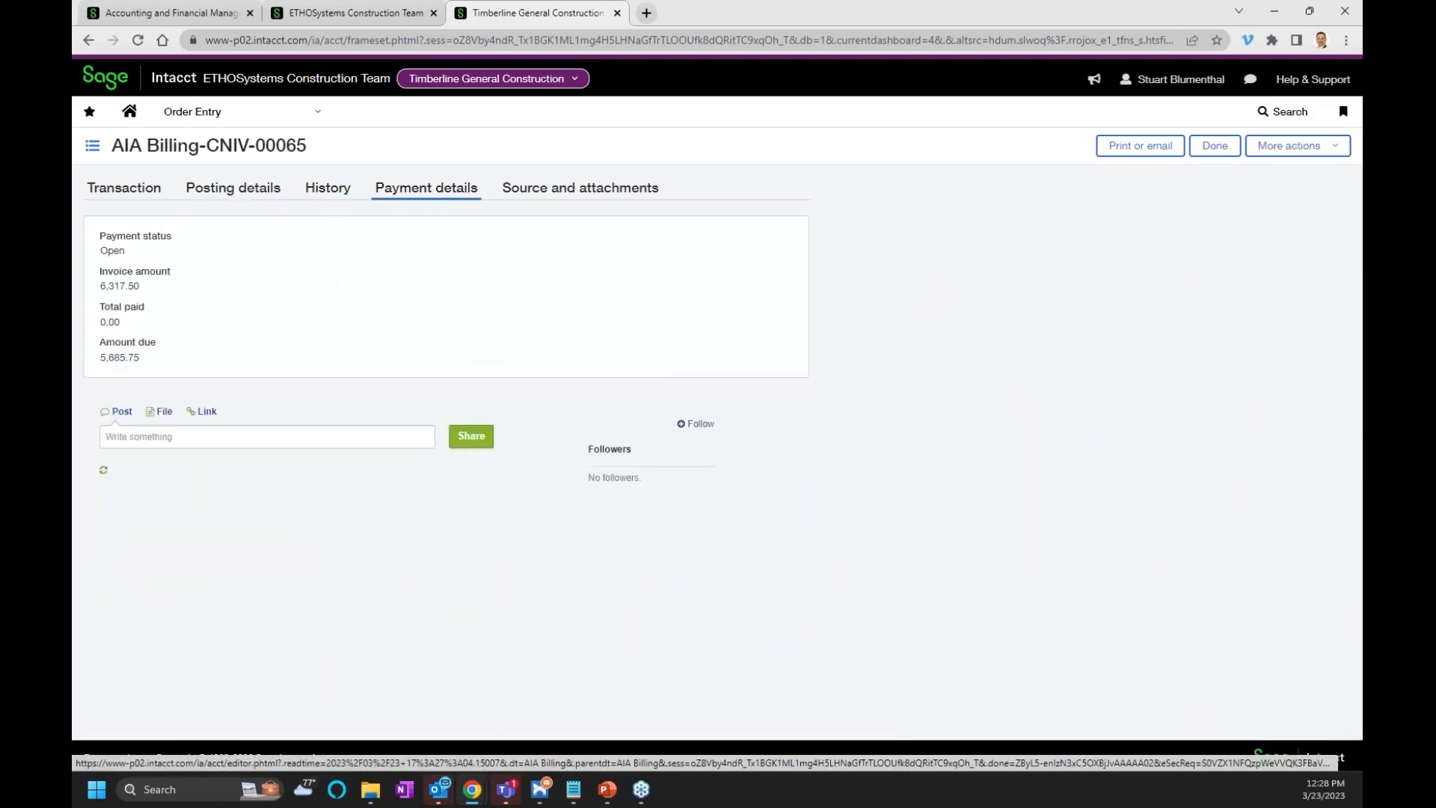
left_click(627, 195)
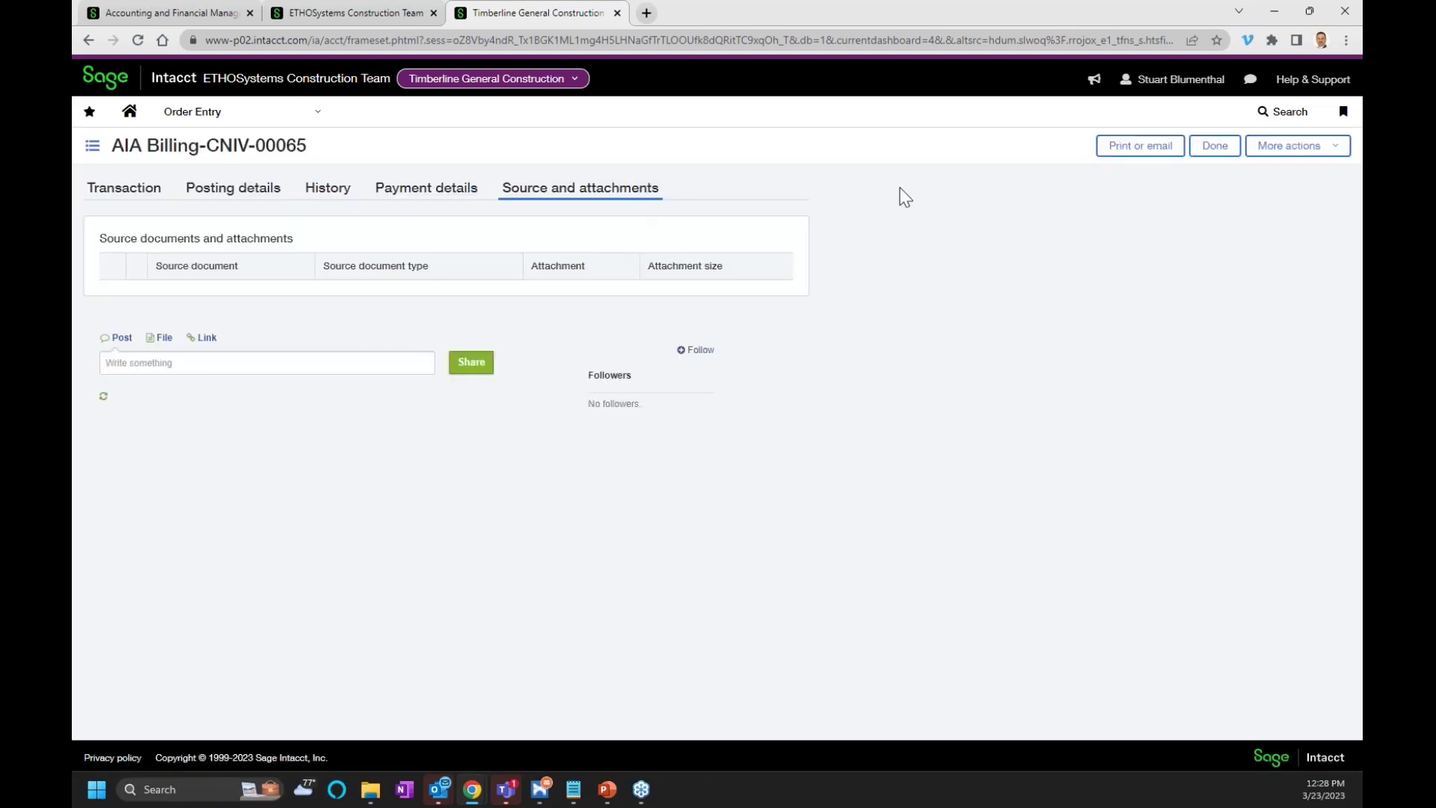
left_click(1215, 147)
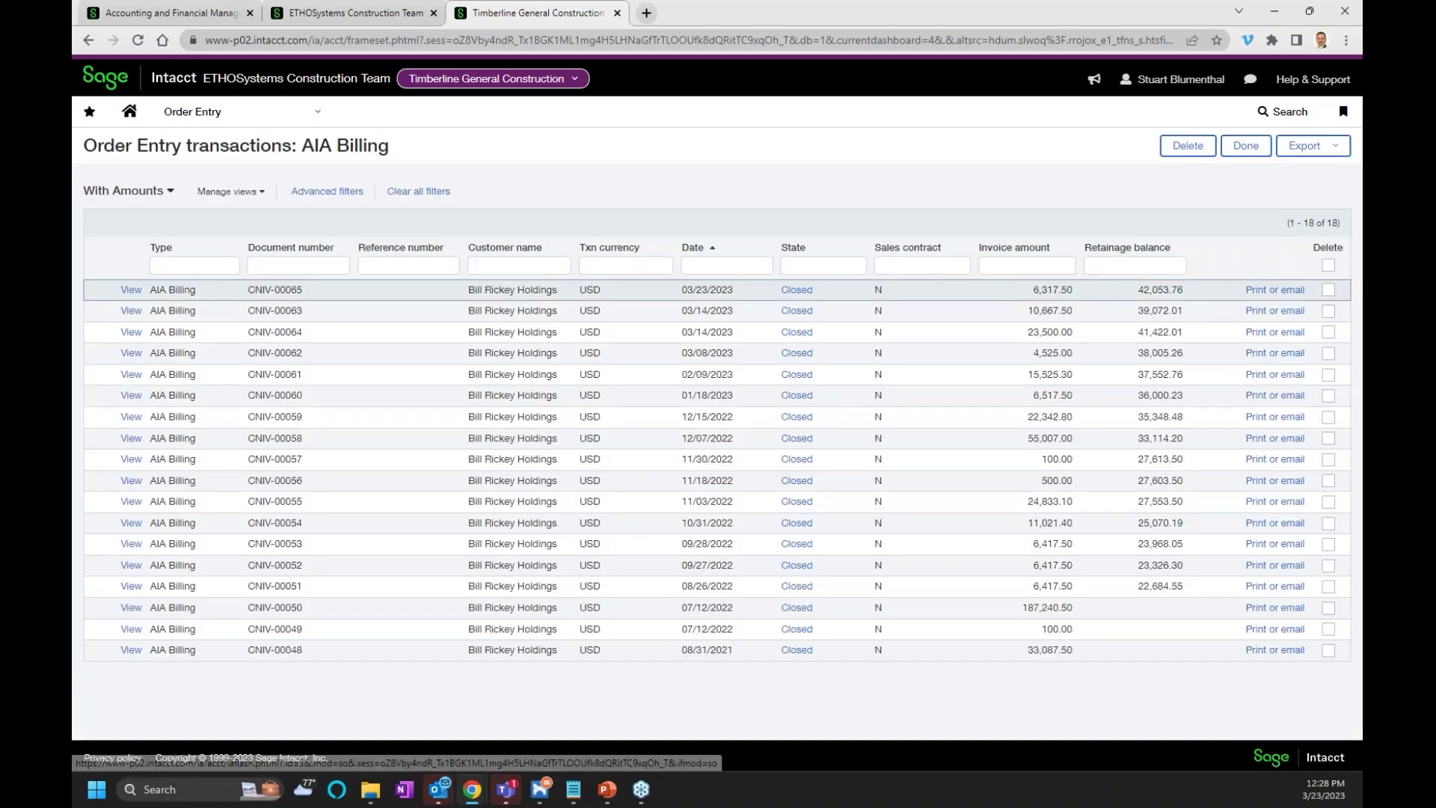
Step: Generate the printed version of the 03/23/2023 AIA Billing invoice using the Print delivery method, and widen its preview window
left_click(1279, 295)
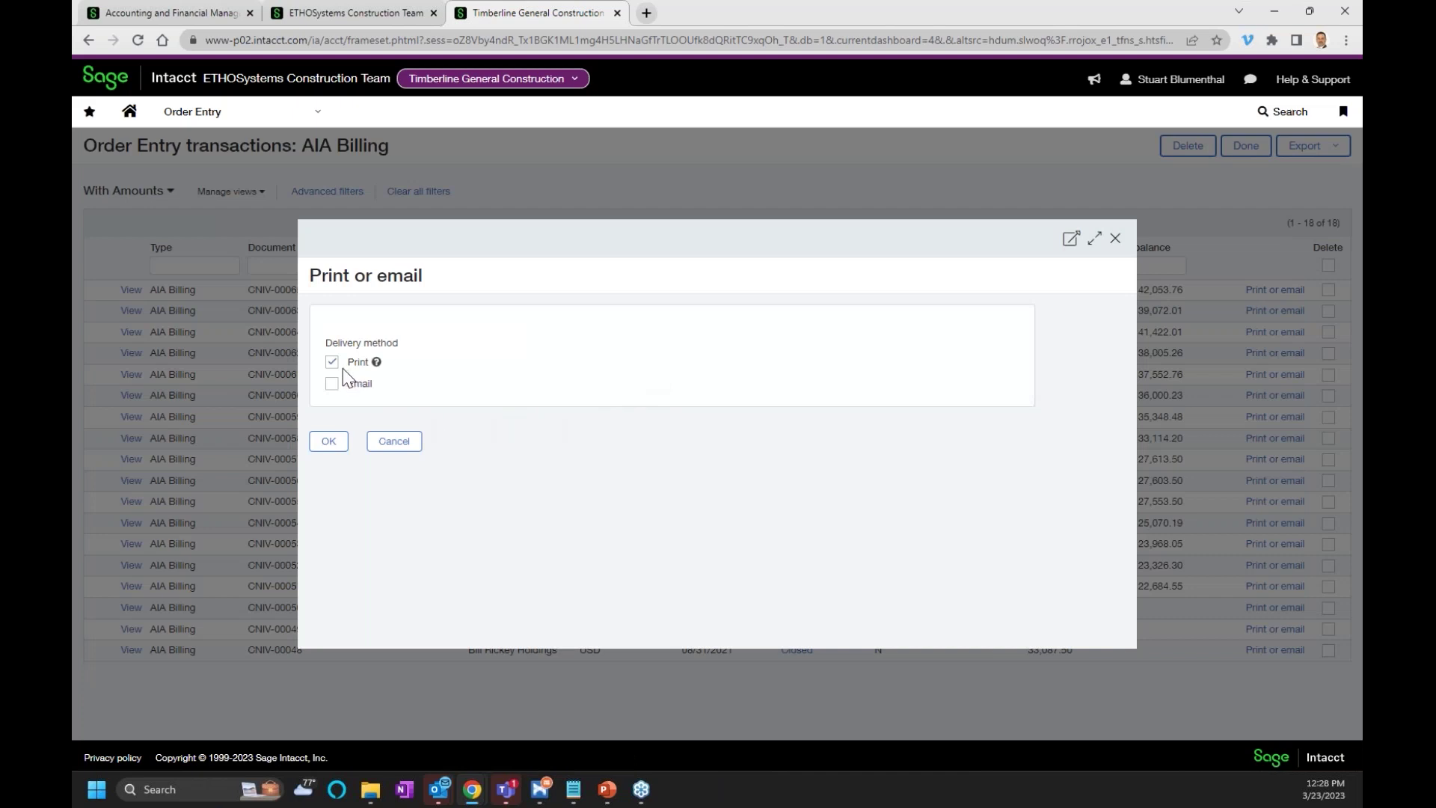
left_click(329, 442)
left_click(329, 442)
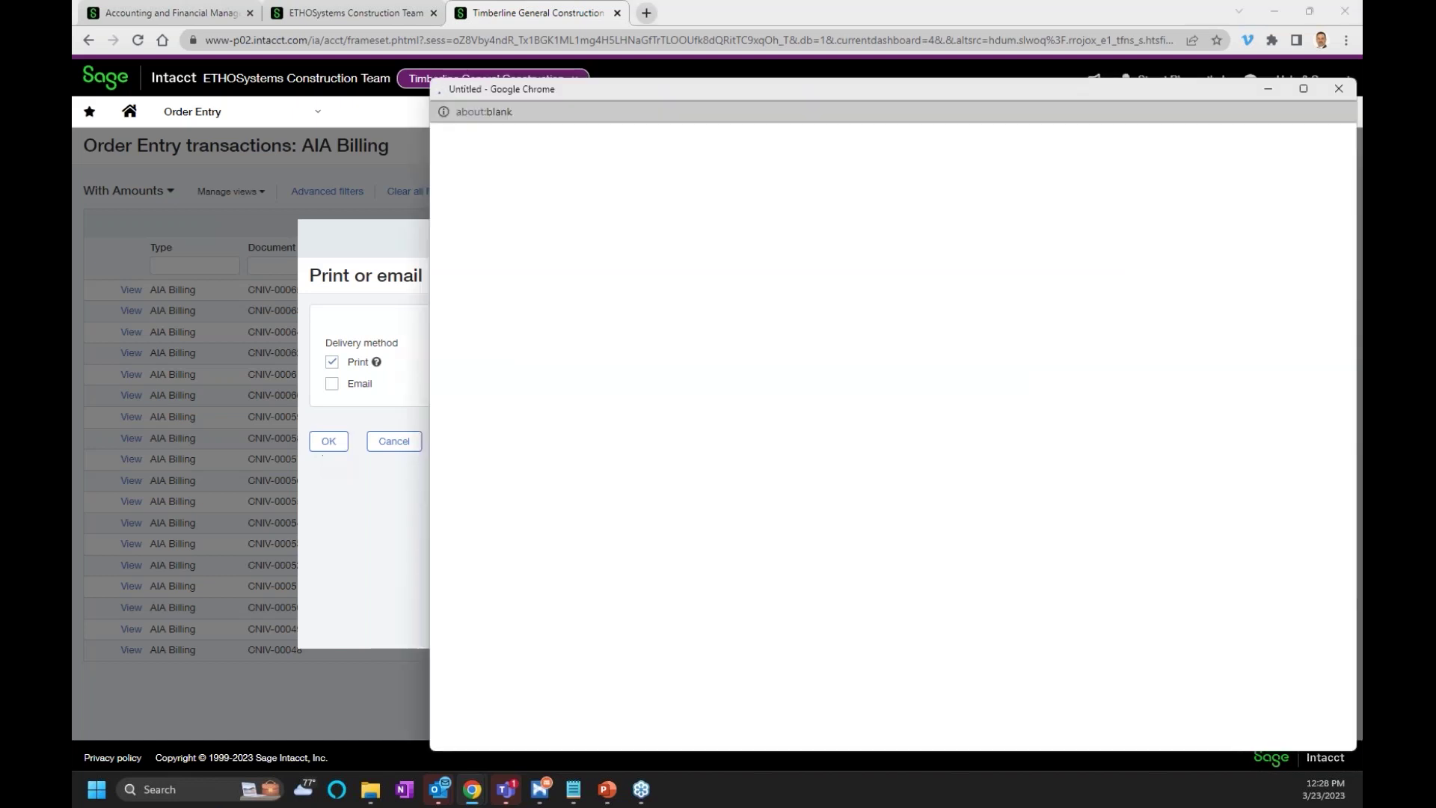
left_click_drag(548, 87, 226, 64)
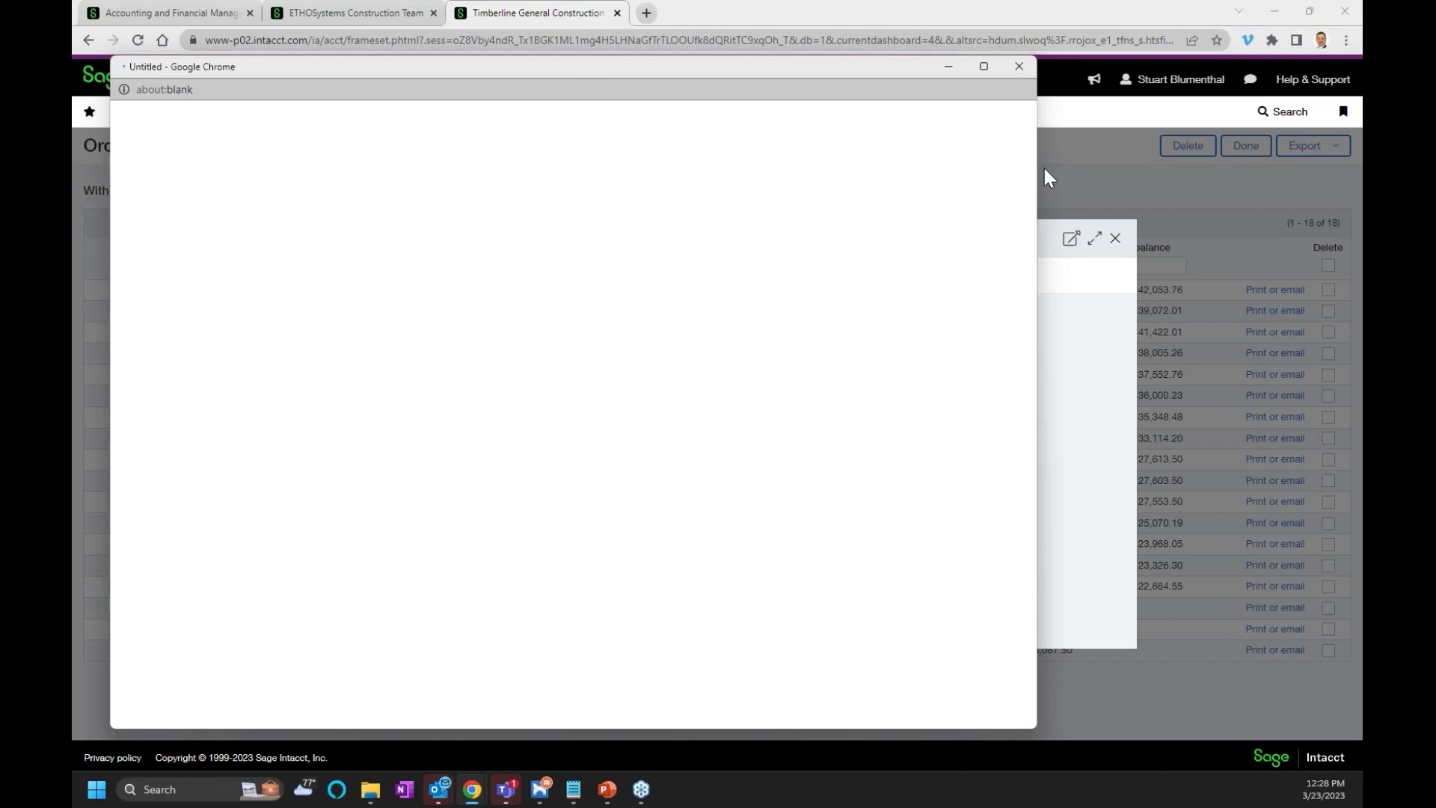
left_click_drag(1041, 168, 1274, 180)
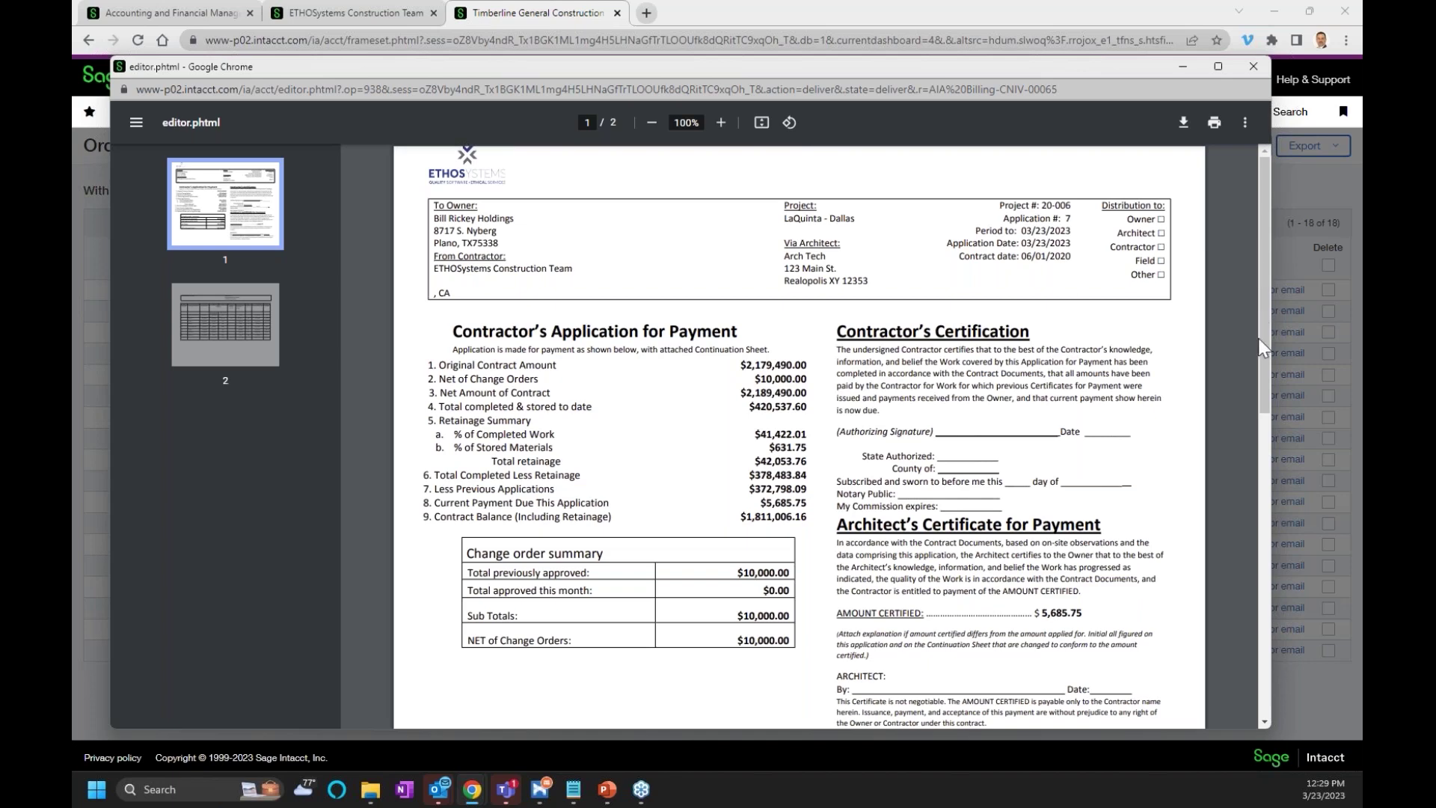
Step: Examine the line-item continuation sheet on page 2 of the application for payment, and close the printout and the Print or email dialog
left_click_drag(1266, 307, 1268, 589)
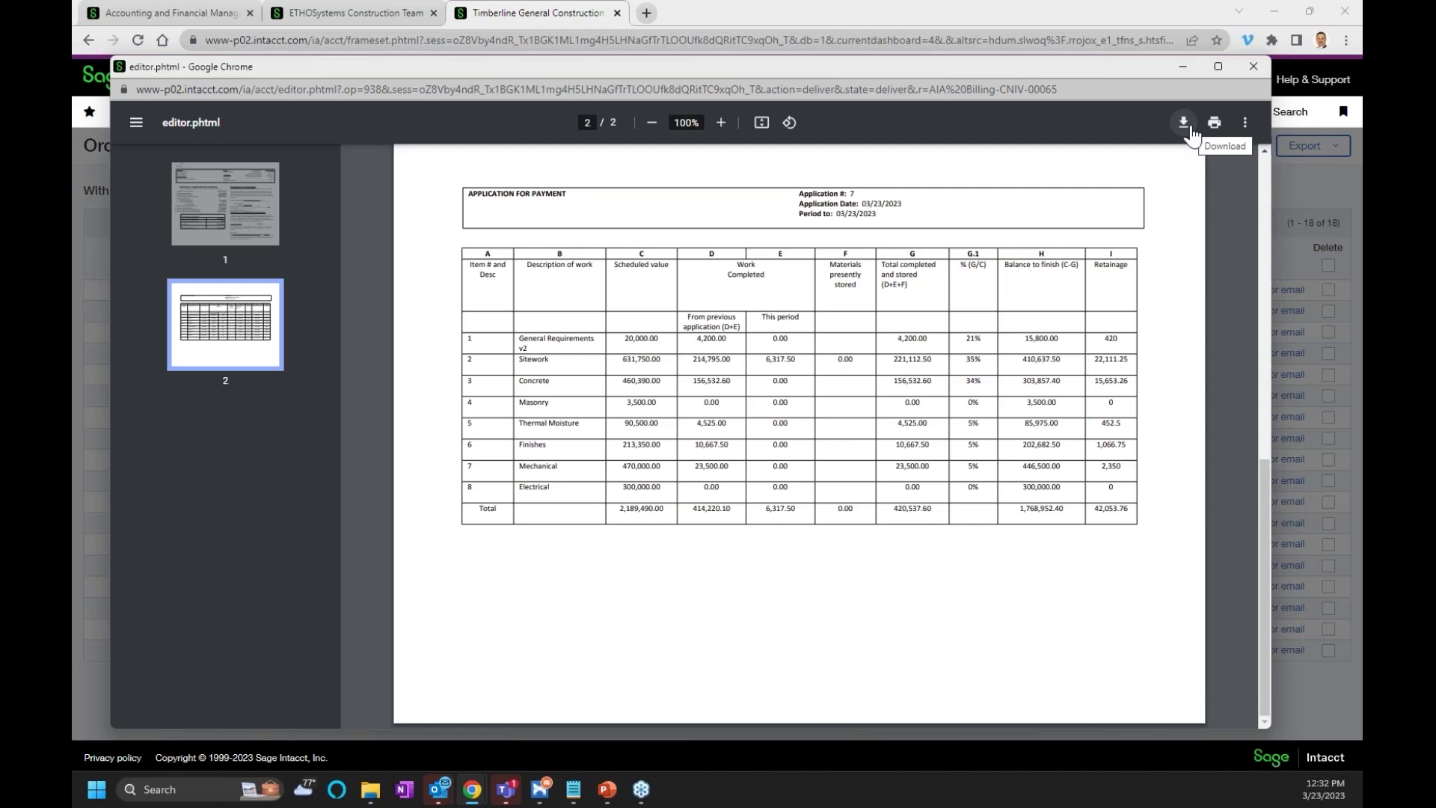
left_click(1254, 67)
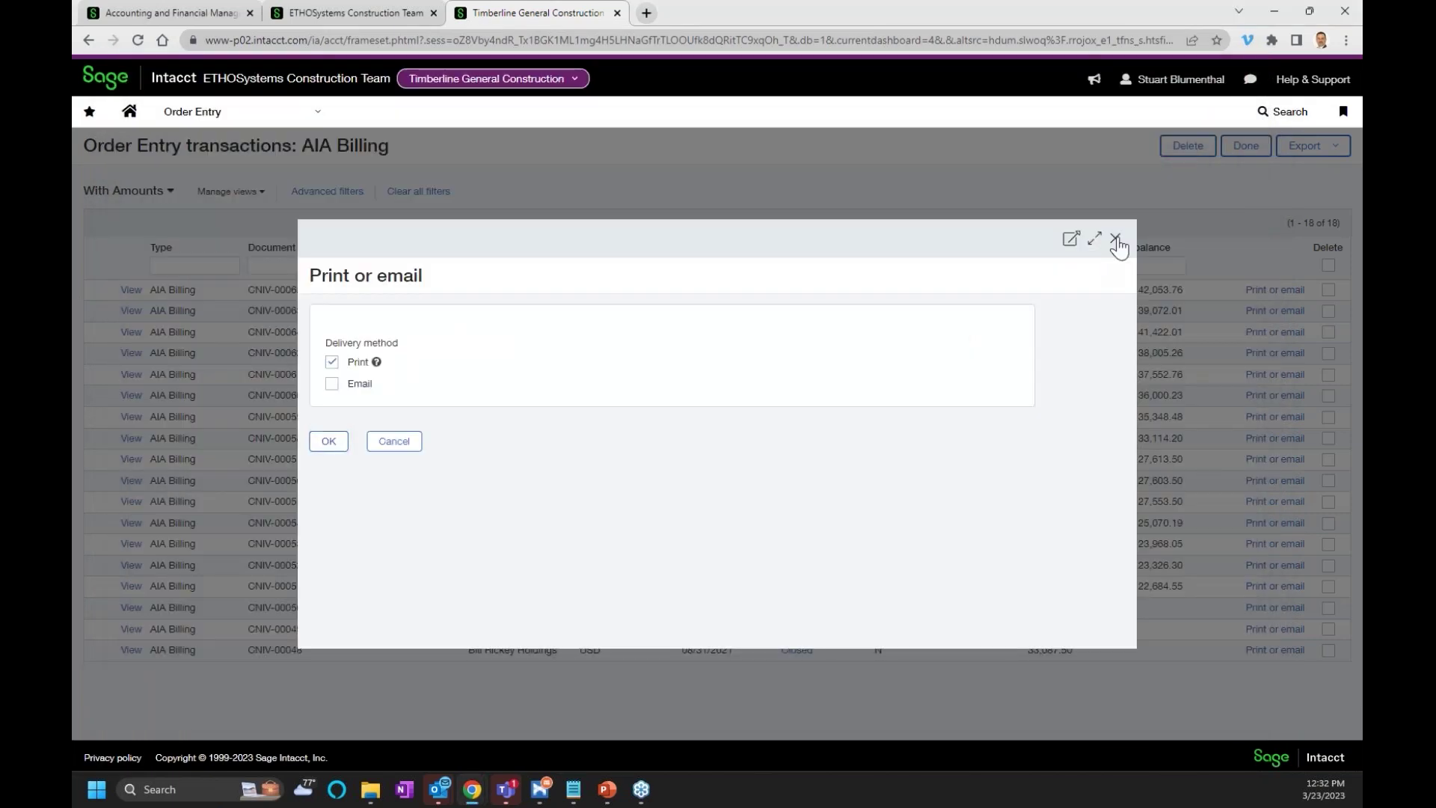
left_click(1116, 239)
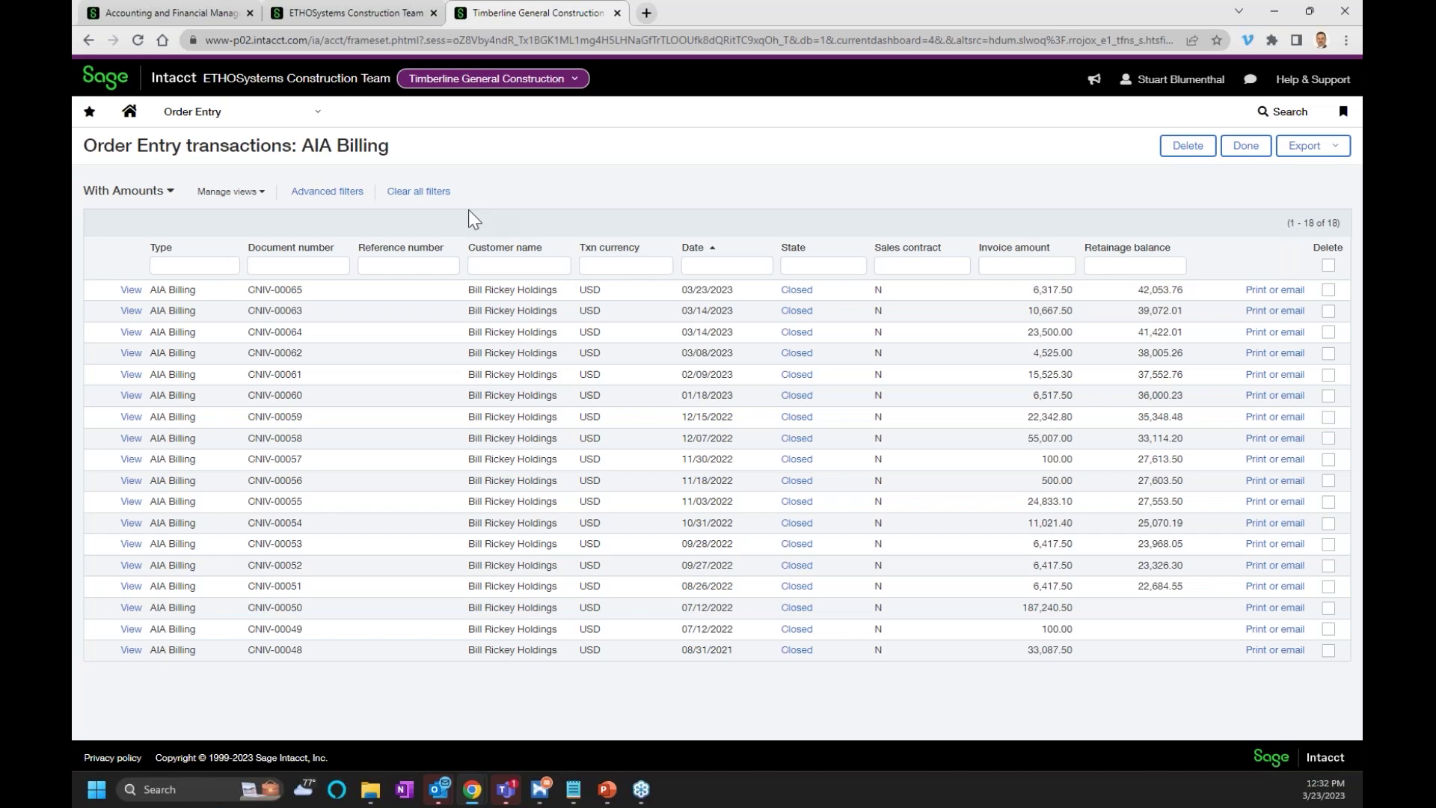
left_click(224, 112)
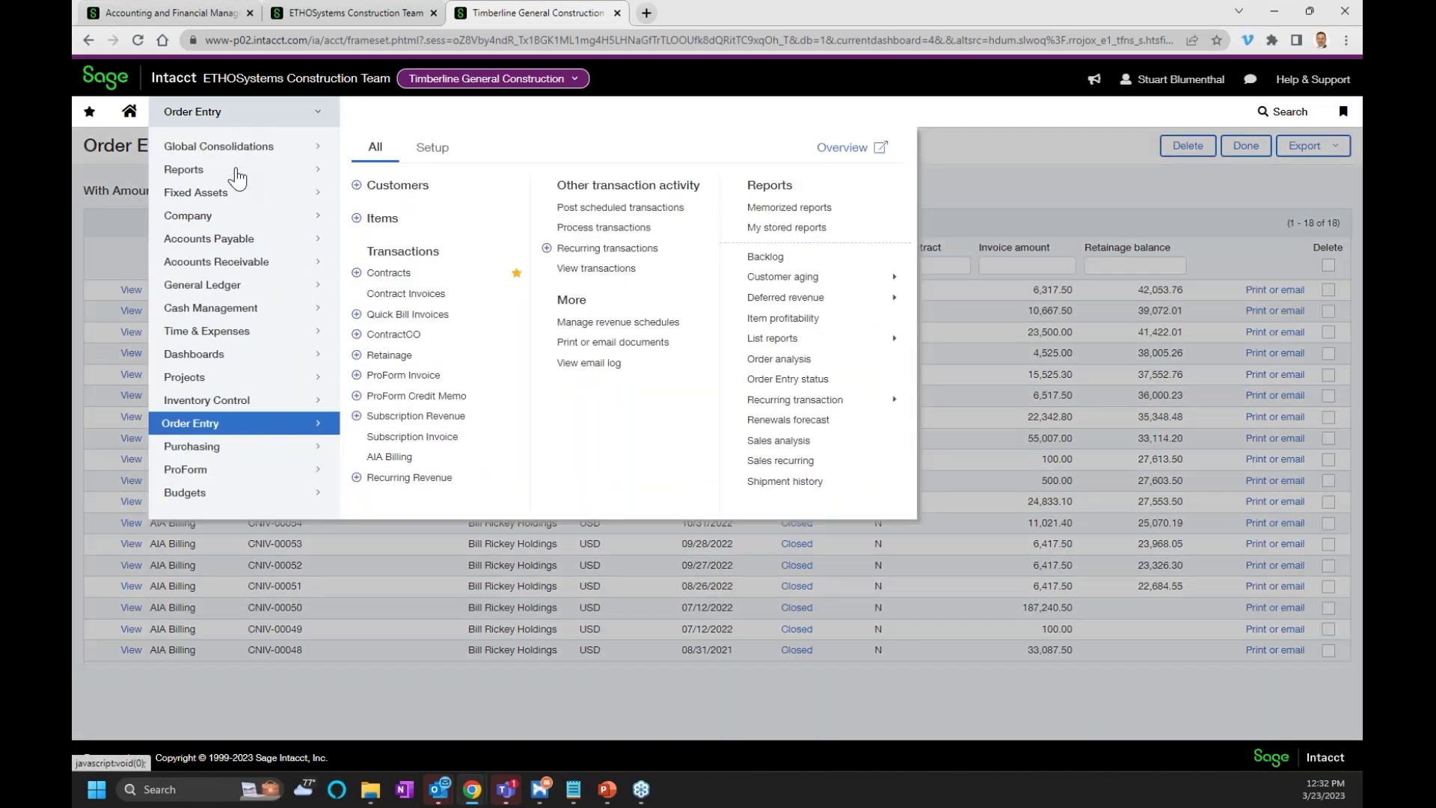
mouse_move(225, 262)
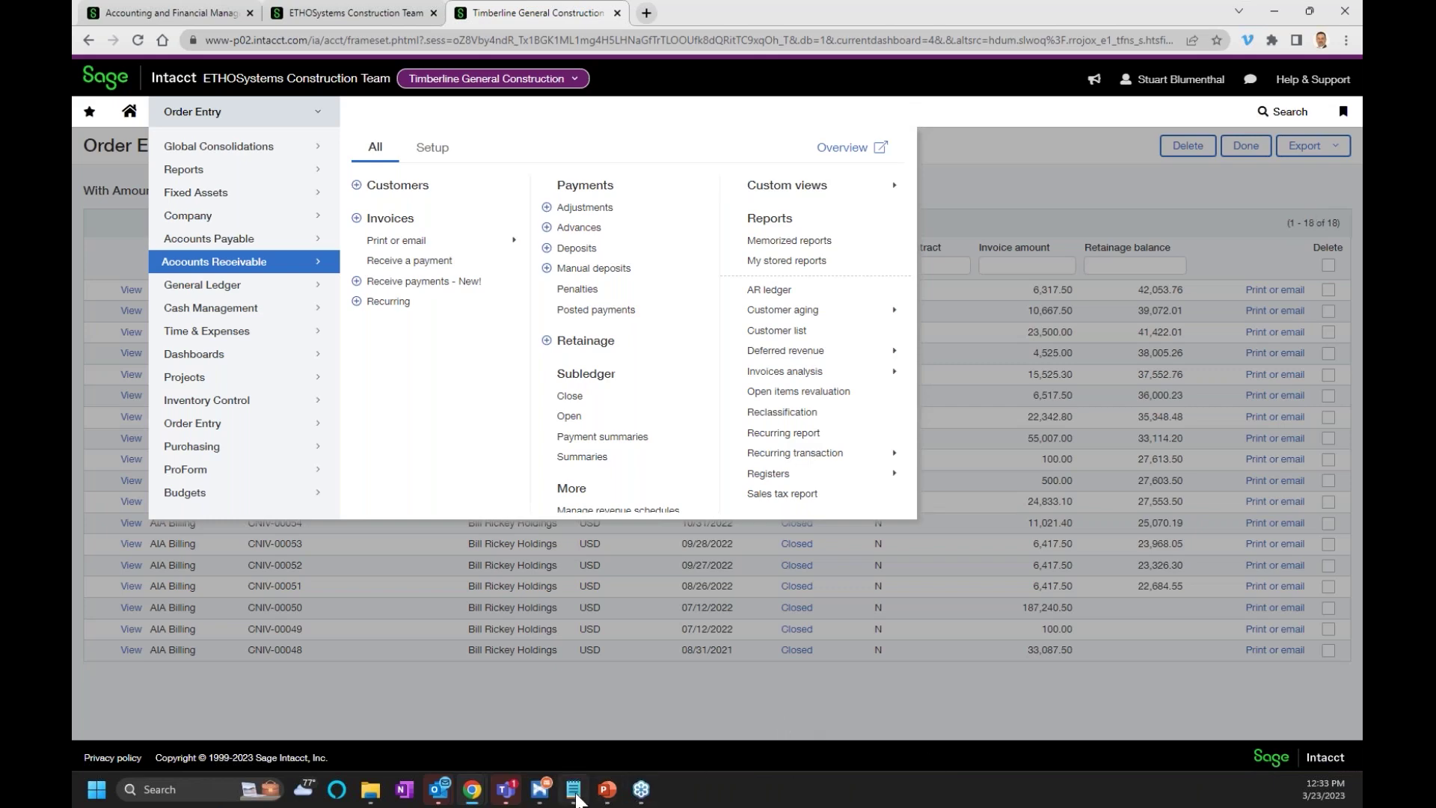
Step: Switch to the running PowerPoint slide show and advance to the Upcoming Webinars slide
mouse_move(507, 799)
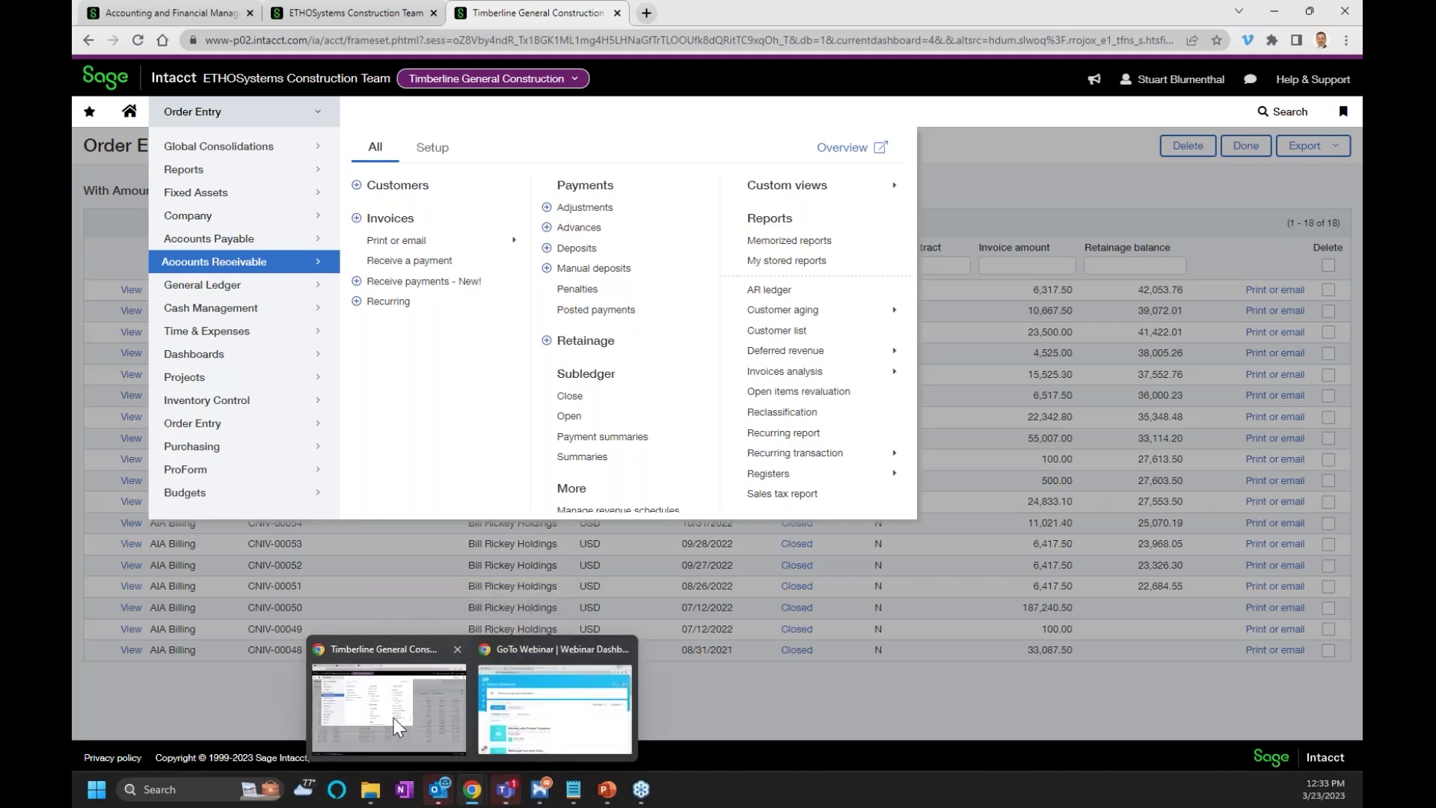
mouse_move(608, 791)
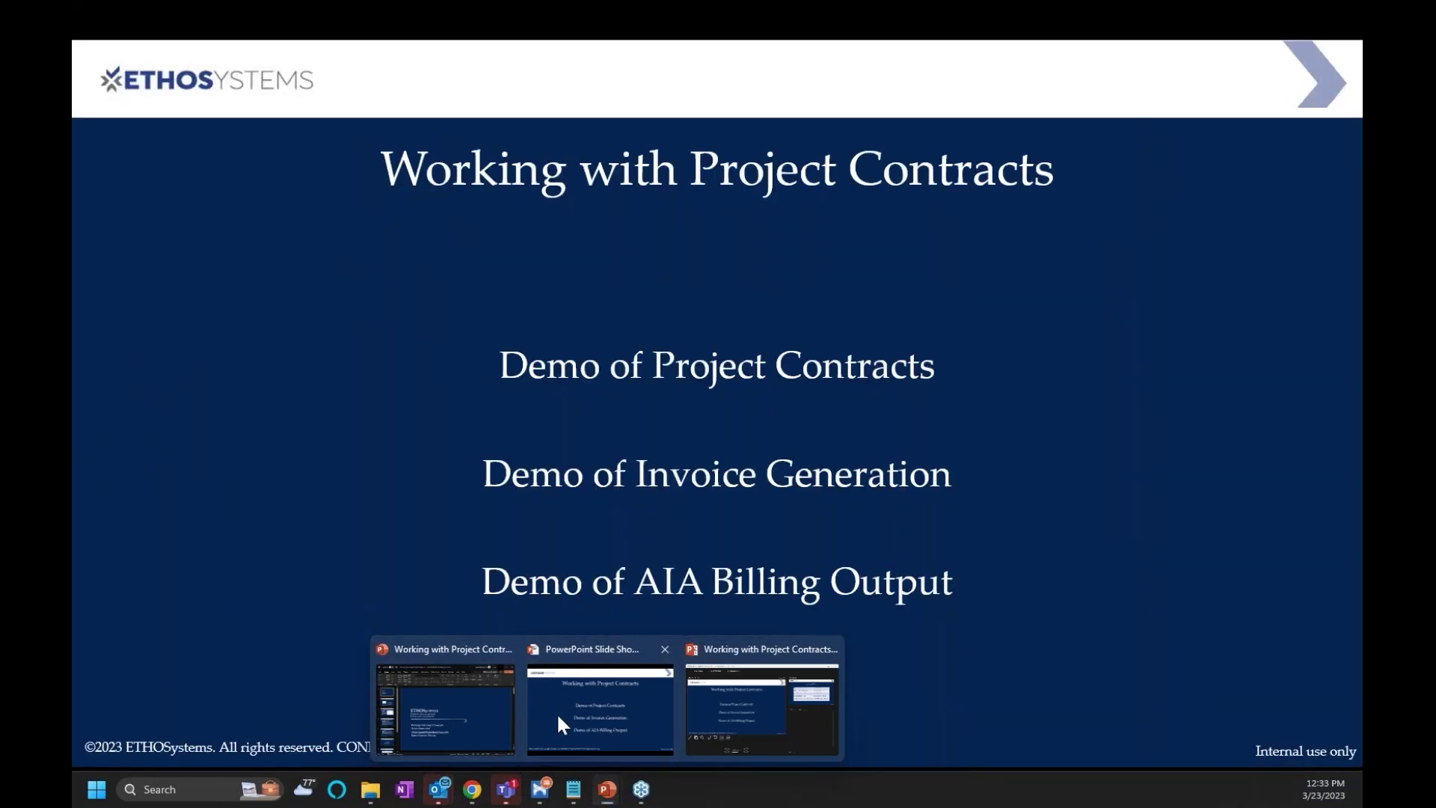
left_click(556, 712)
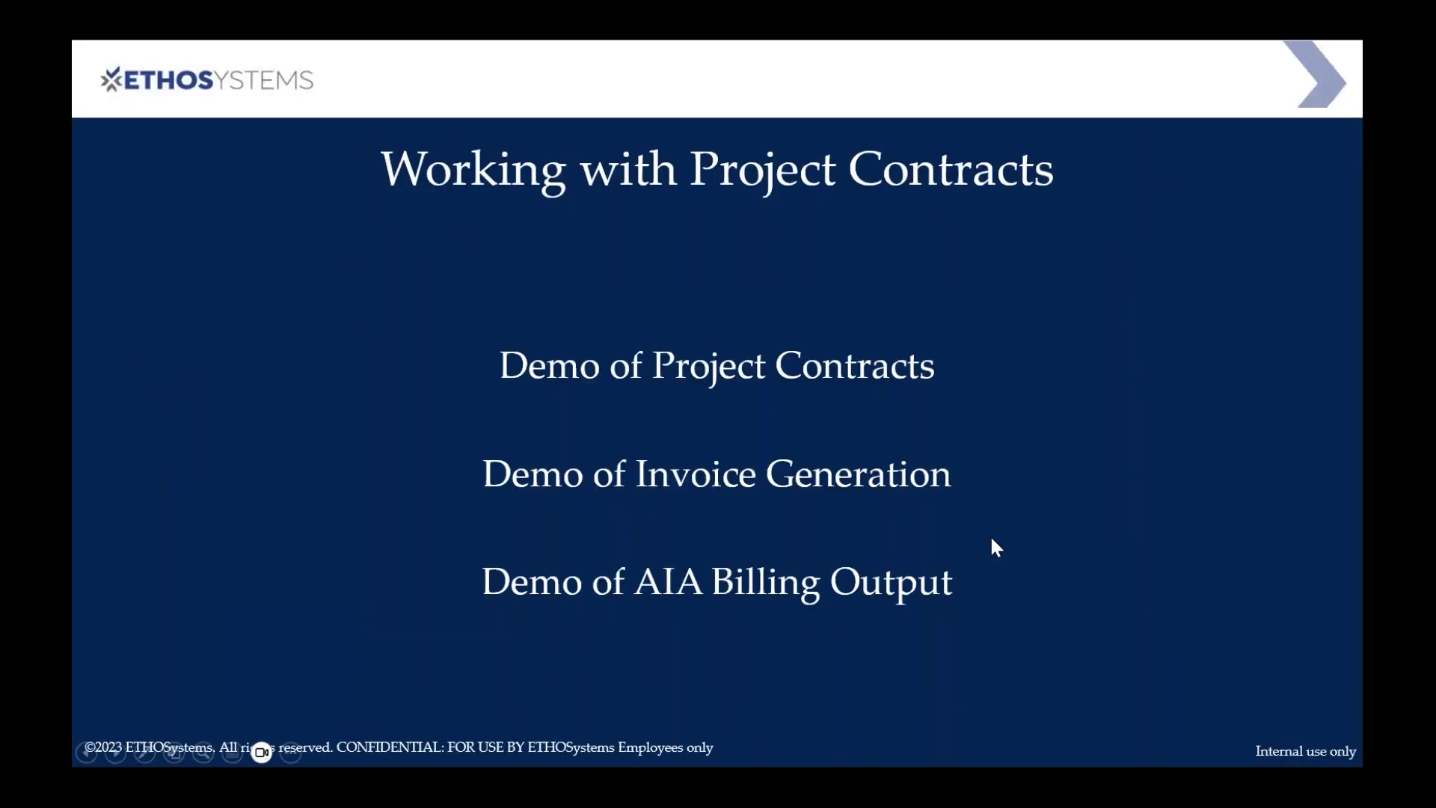
key("Right")
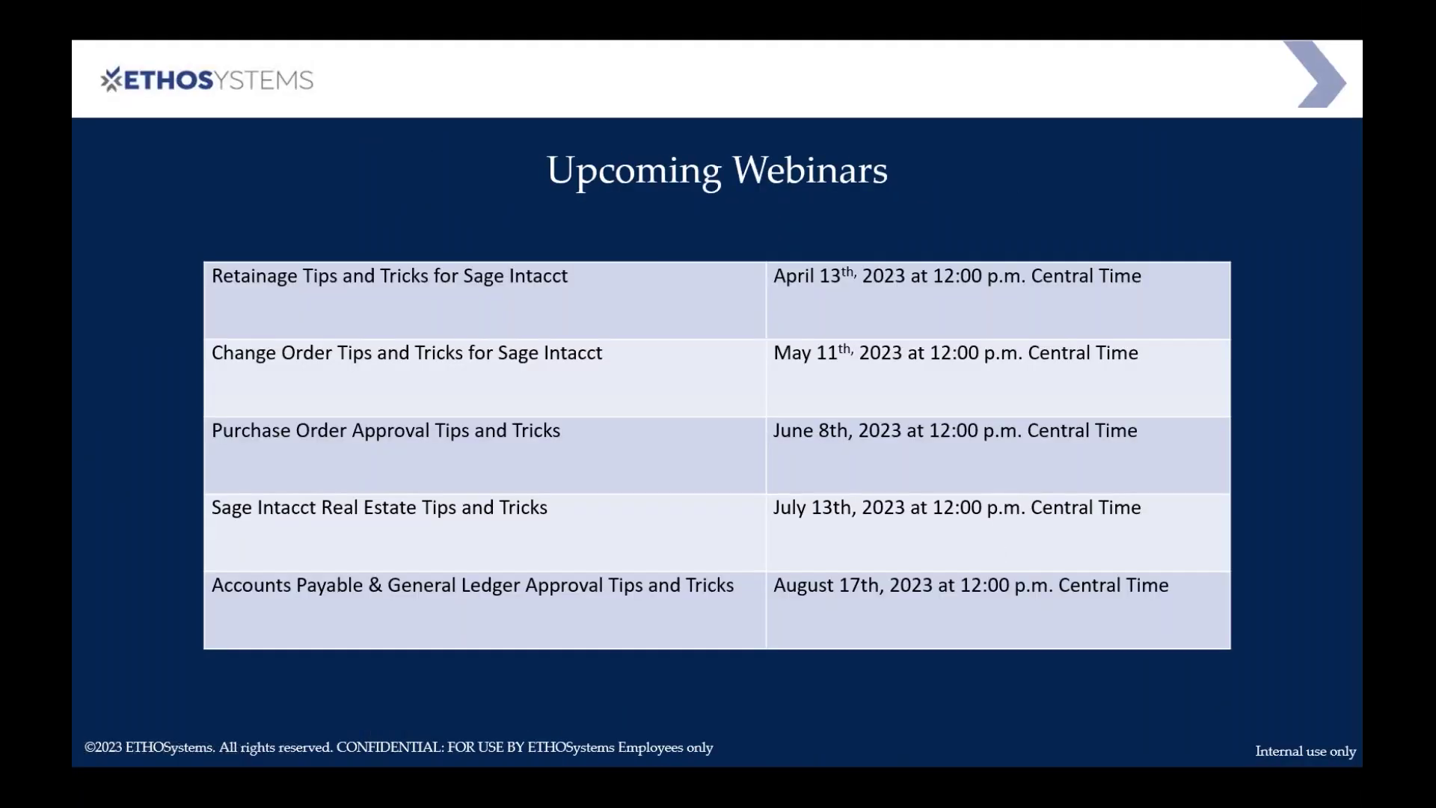